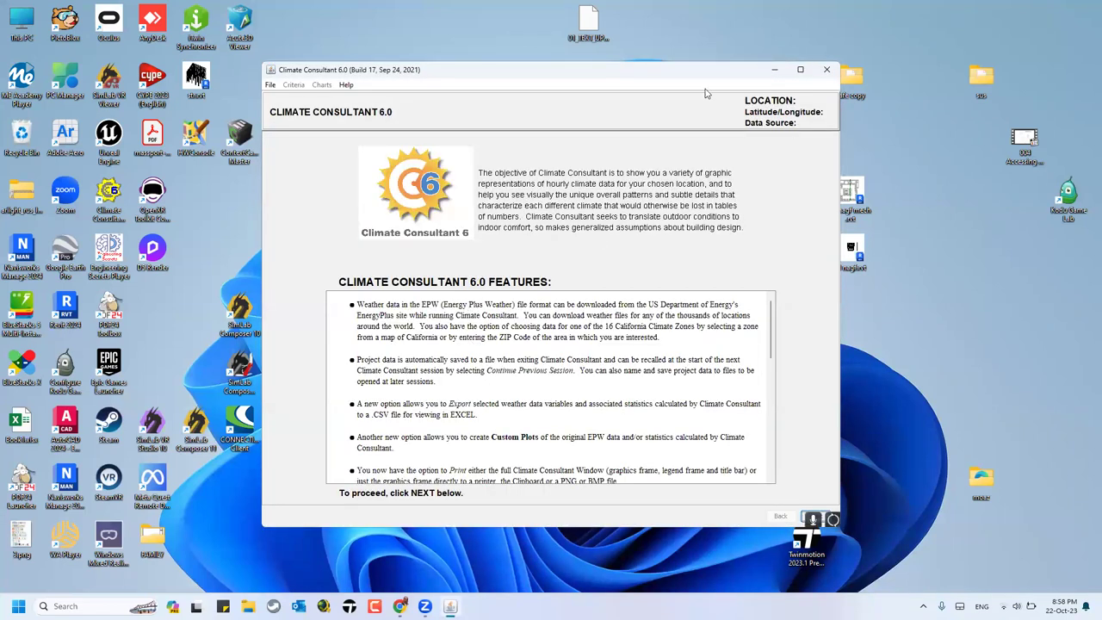
Step: Start a new project past the introduction and instructions, and set its units to Metric
{"action": "left_click_drag", "start_coordinate": [676, 72], "coordinate": [599, 41]}
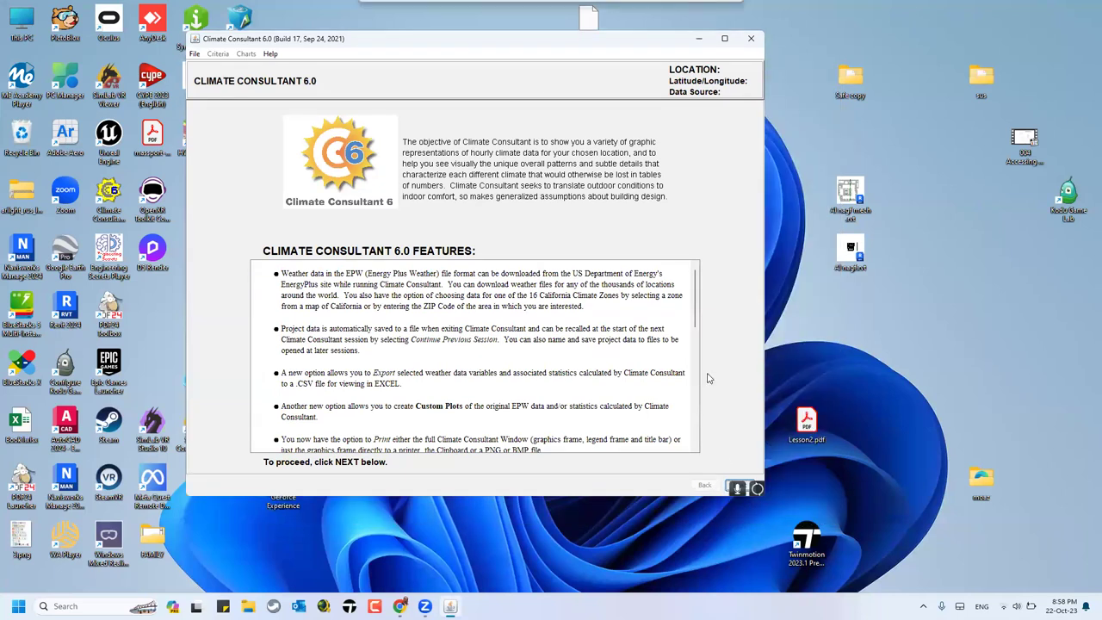
{"action": "left_click", "coordinate": [746, 489]}
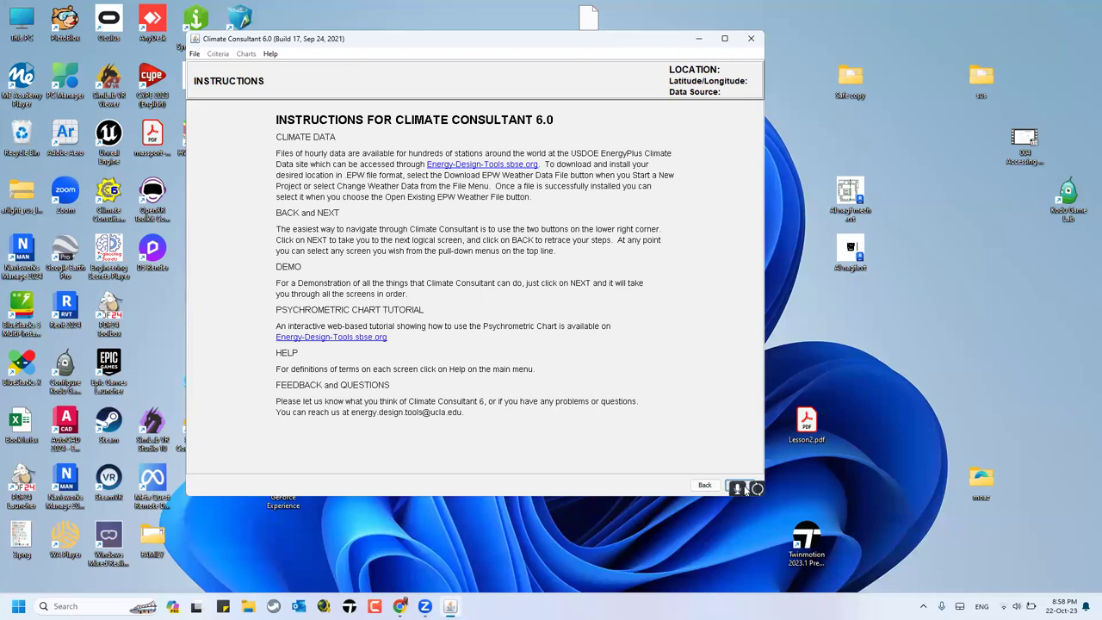
{"action": "left_click", "coordinate": [745, 489]}
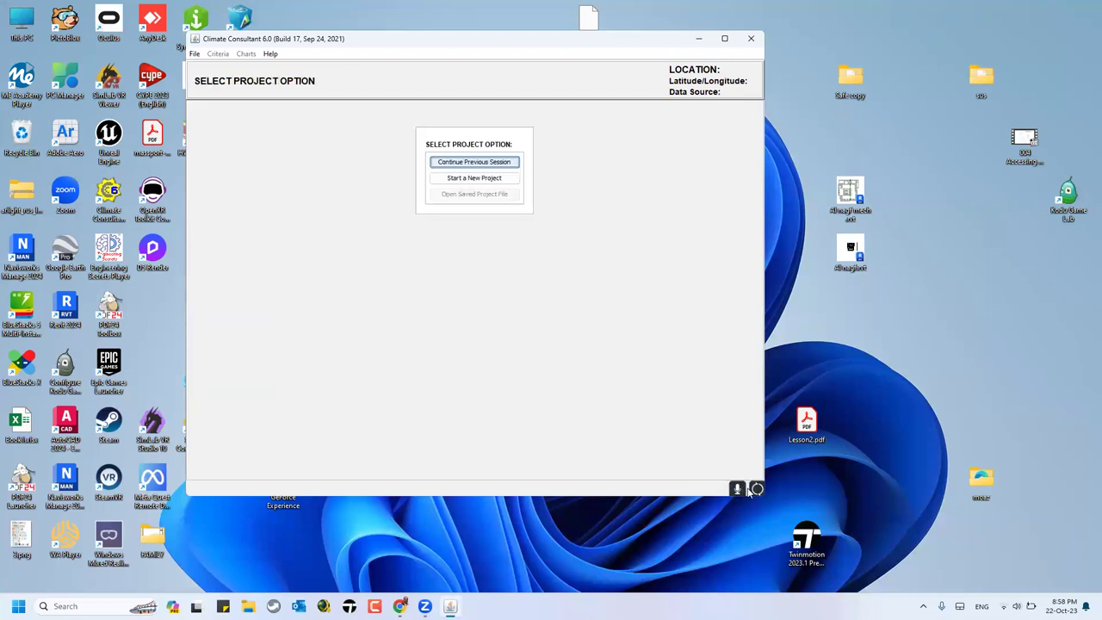
{"action": "left_click", "coordinate": [506, 181]}
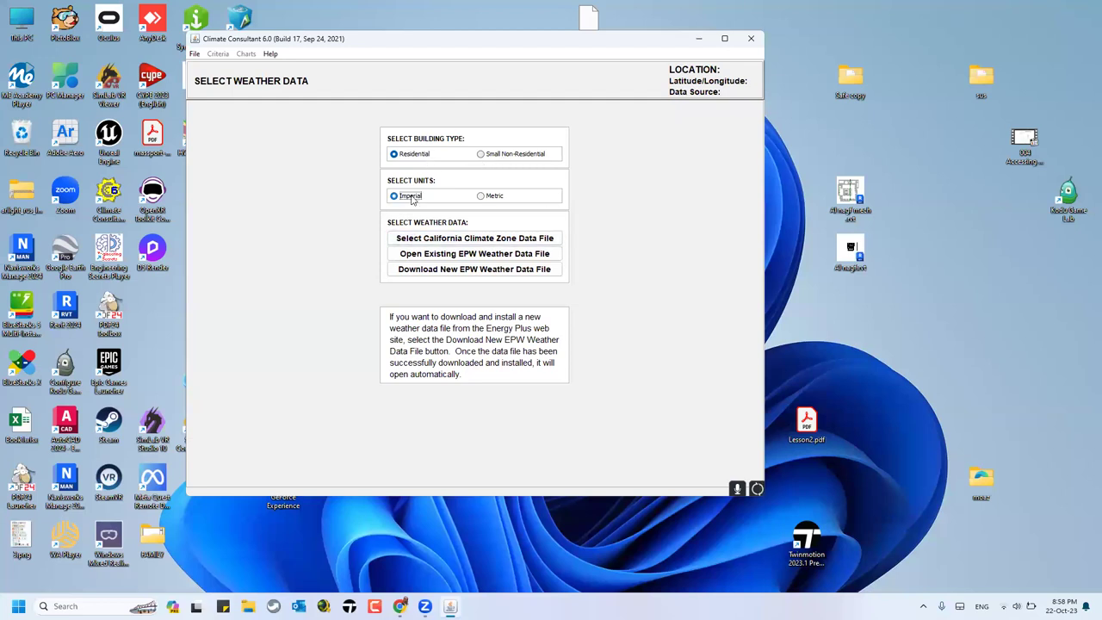
{"action": "left_click", "coordinate": [495, 196]}
Step: Examine the California climate zone map and the list of existing EPW weather files, closing each without opening a file
{"action": "left_click", "coordinate": [460, 241]}
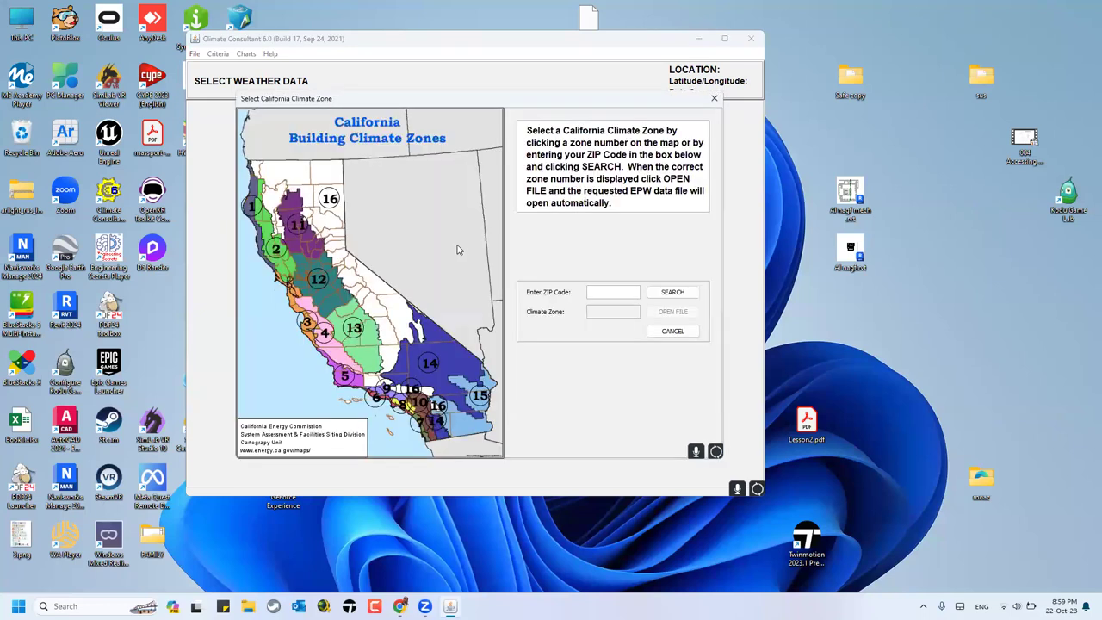
{"action": "left_click", "coordinate": [322, 201]}
{"action": "left_click", "coordinate": [715, 99]}
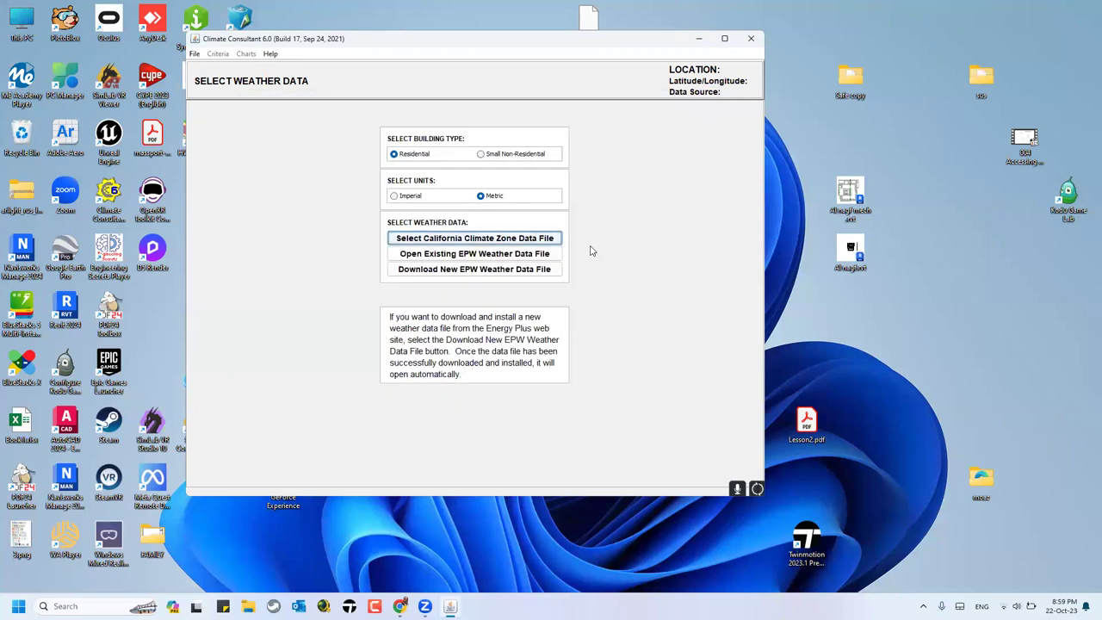
{"action": "left_click", "coordinate": [484, 253]}
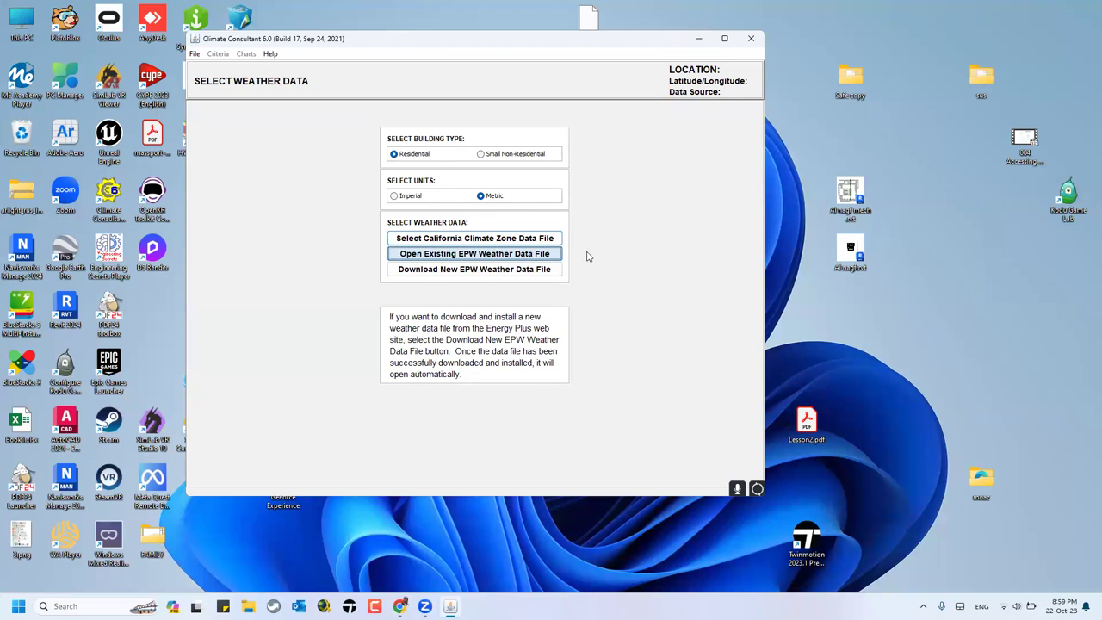
{"action": "left_click", "coordinate": [545, 255]}
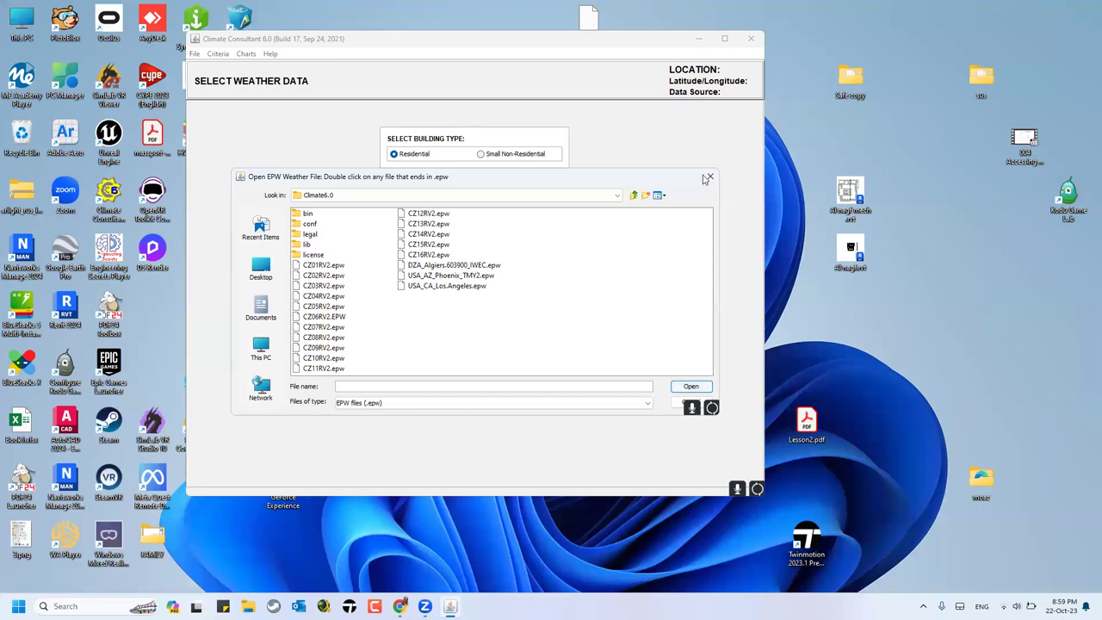
{"action": "key", "text": "Escape"}
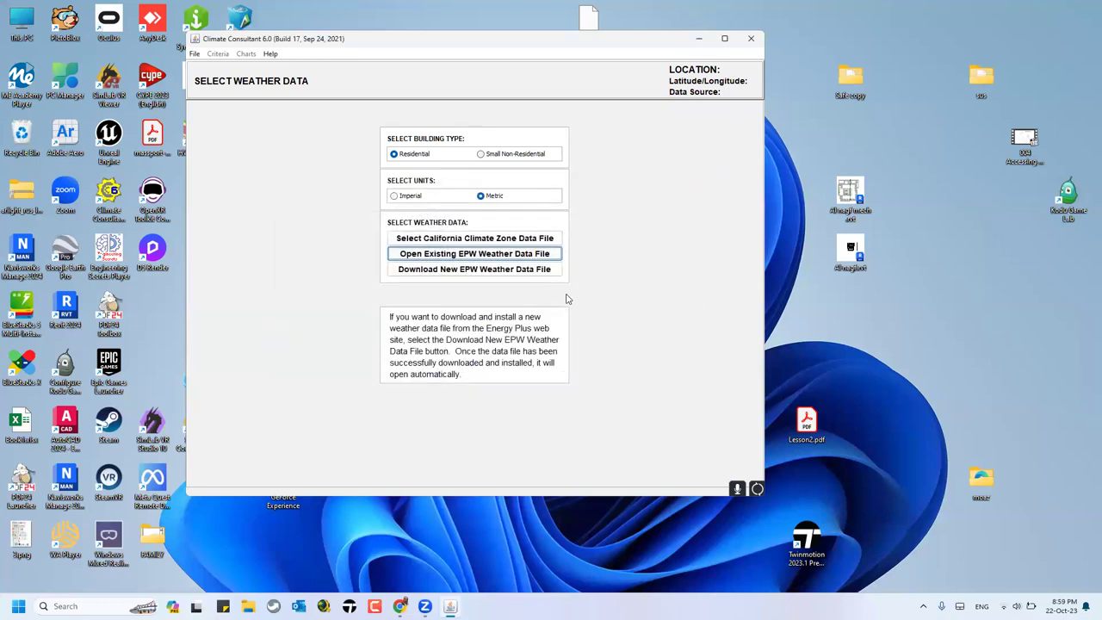
Step: Open the EnergyPlus weather data site for a new EPW download and go to Africa, Egypt, Cairo Intl Airport 623660 (ETMY)
{"action": "left_click", "coordinate": [451, 273]}
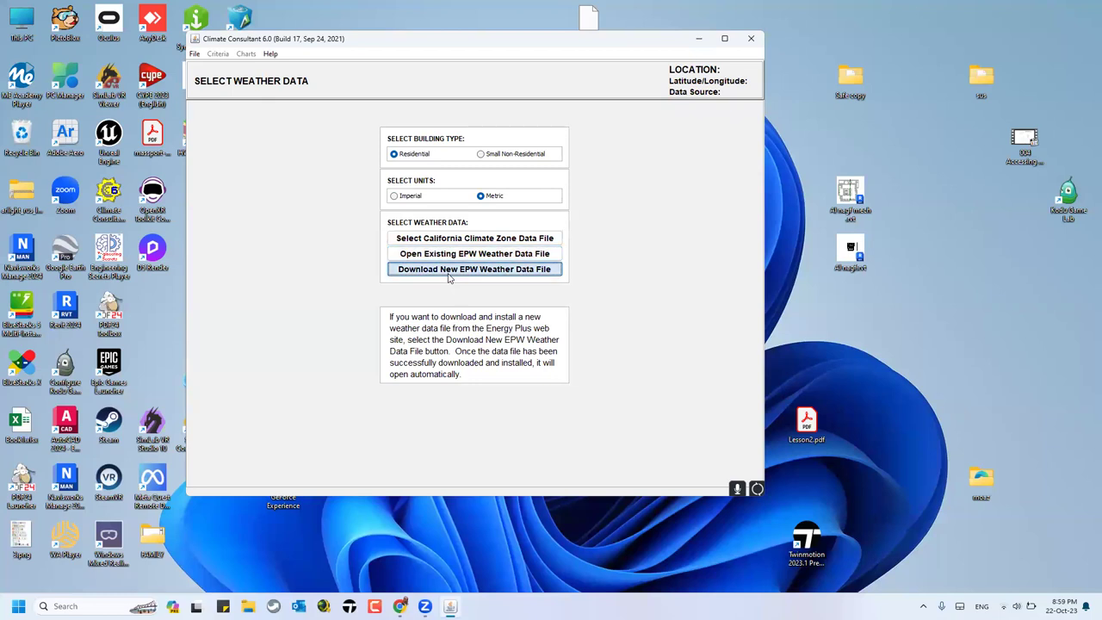
{"action": "left_click", "coordinate": [449, 273]}
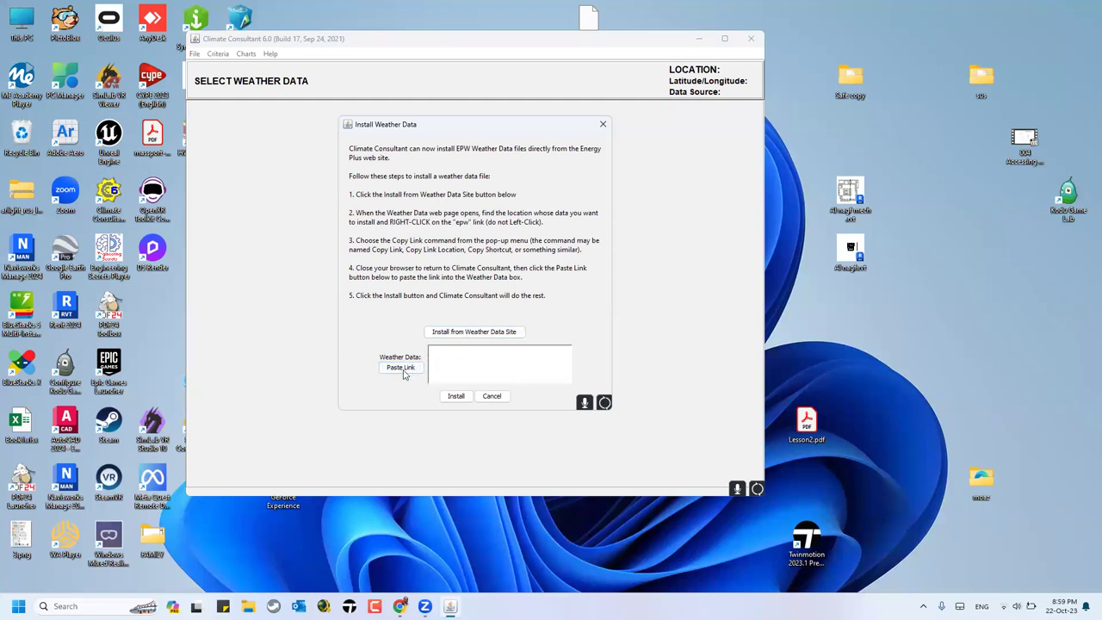
{"action": "left_click", "coordinate": [462, 337]}
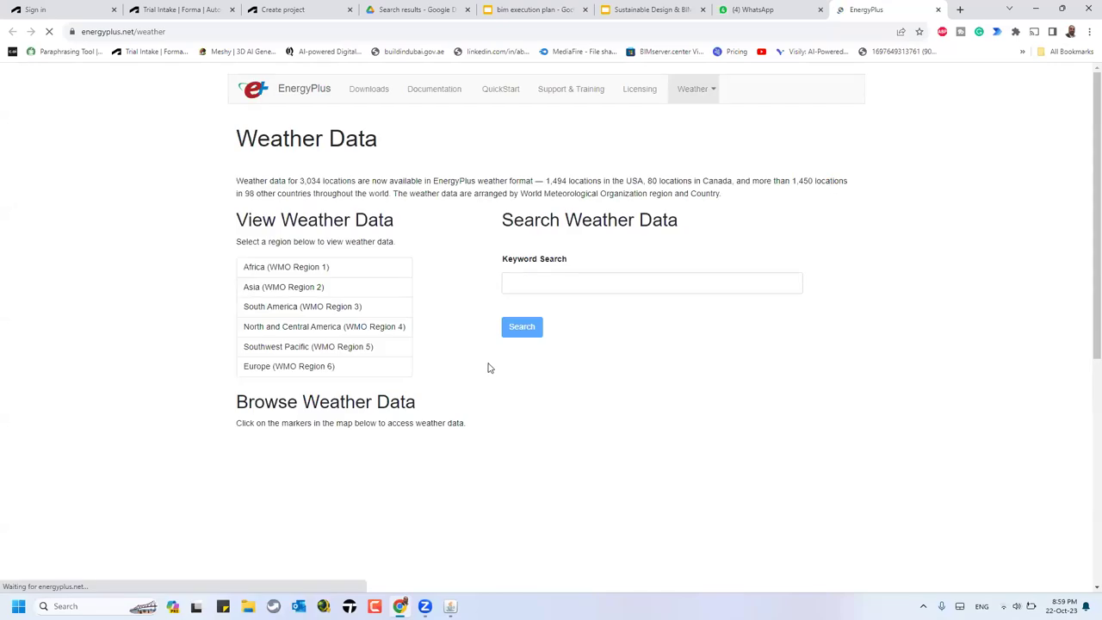
{"action": "left_click", "coordinate": [348, 273]}
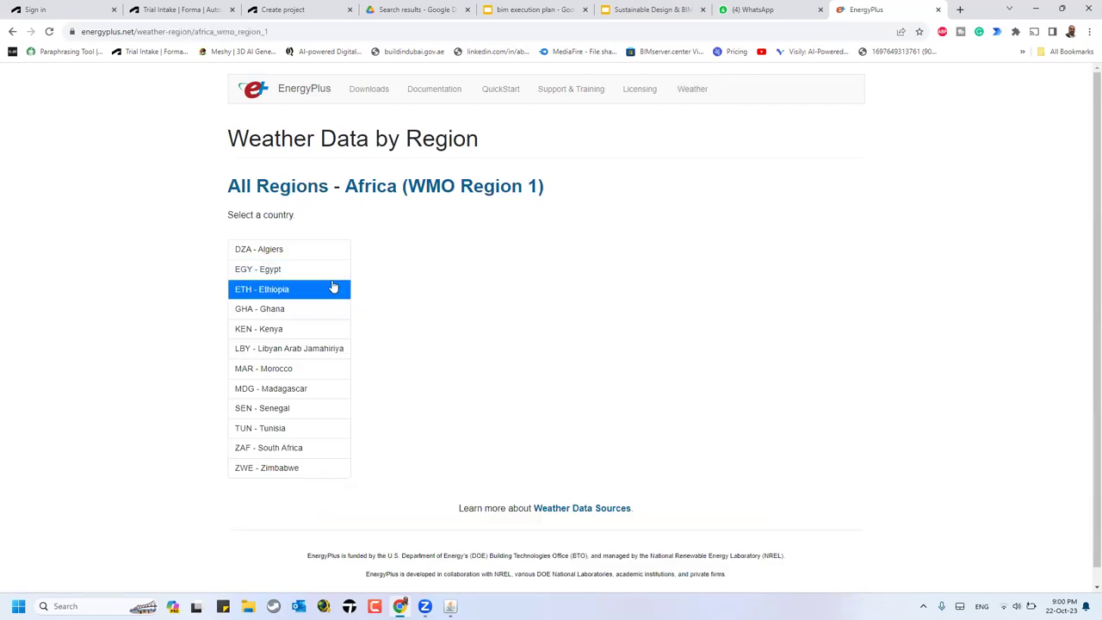
{"action": "left_click", "coordinate": [320, 277]}
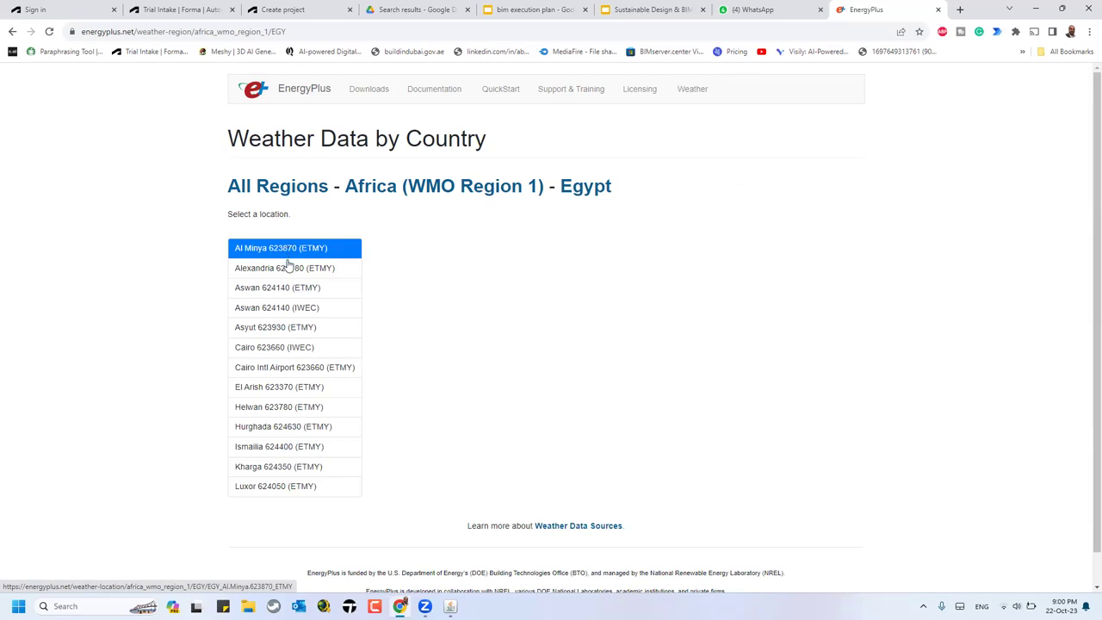
{"action": "left_click", "coordinate": [332, 369]}
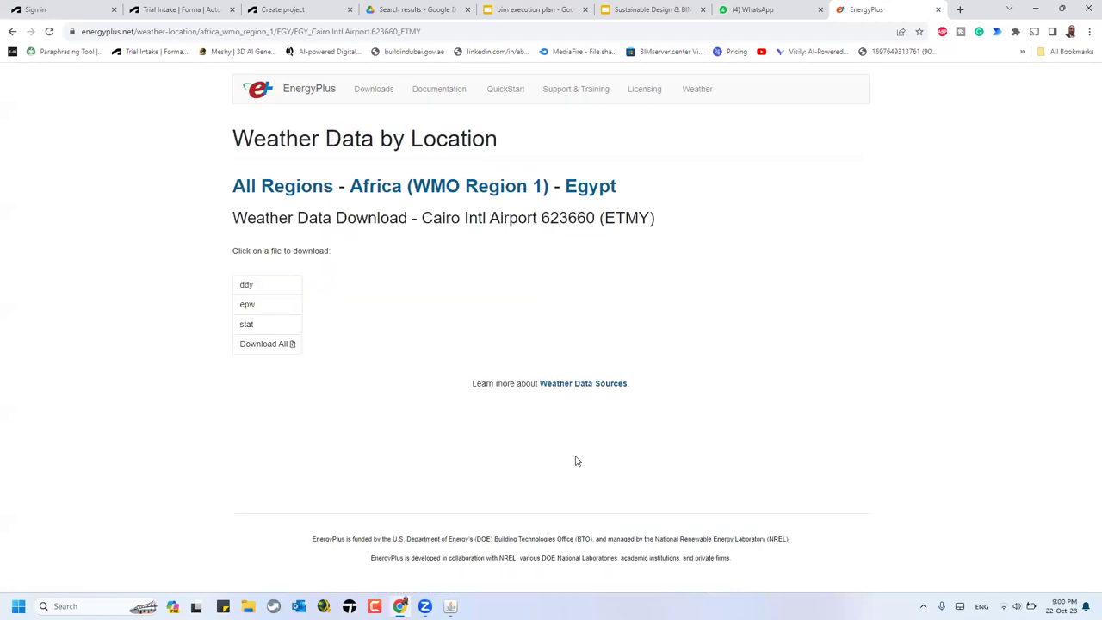
Step: Save the Cairo Intl Airport weather file as EGY_Cairo.Intl.Airport.623660_ETMY.epw in the STSolutions folder
{"action": "right_click", "coordinate": [282, 311]}
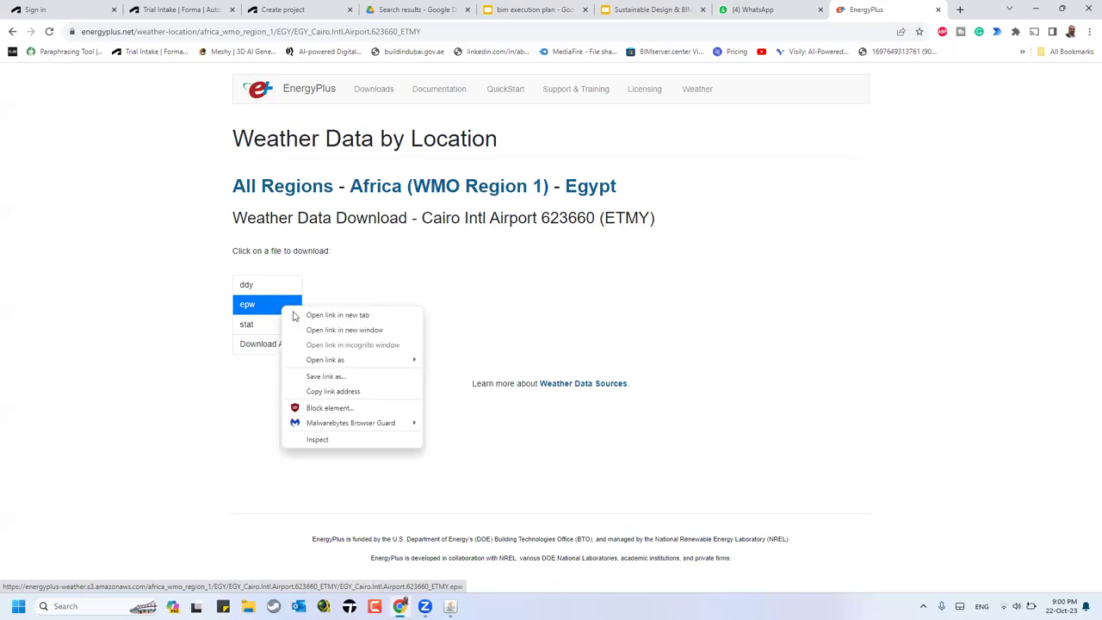
{"action": "left_click", "coordinate": [350, 392]}
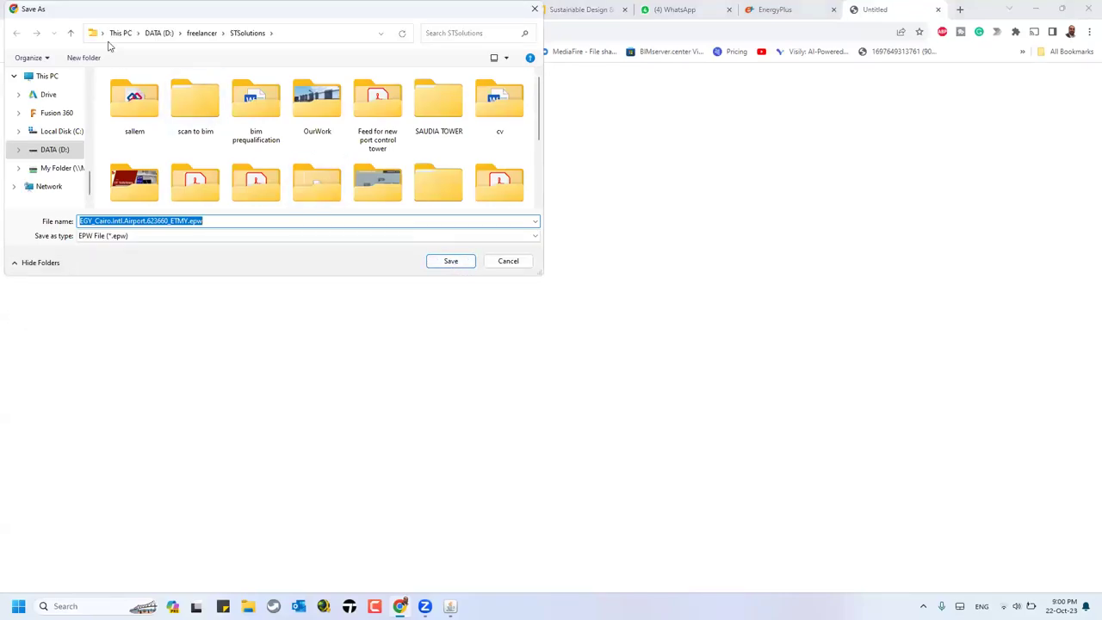
{"action": "left_click", "coordinate": [450, 261]}
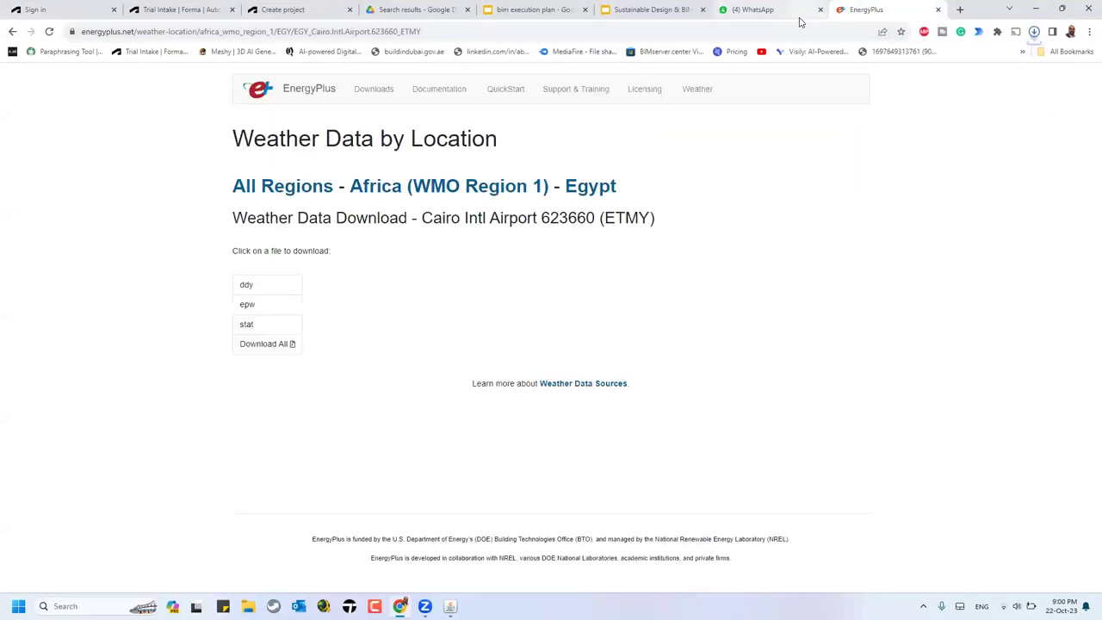
Step: Copy the link address of the Cairo Intl Airport epw file and install the weather data from it in Climate Consultant
{"action": "right_click", "coordinate": [261, 309]}
{"action": "left_click", "coordinate": [341, 396]}
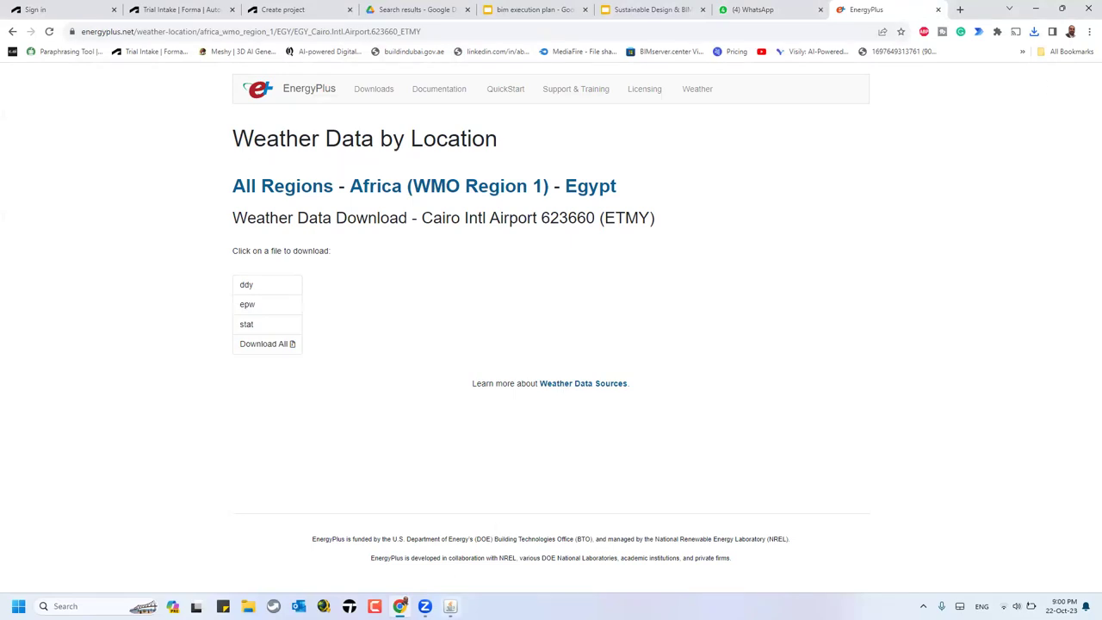
{"action": "left_click", "coordinate": [449, 607]}
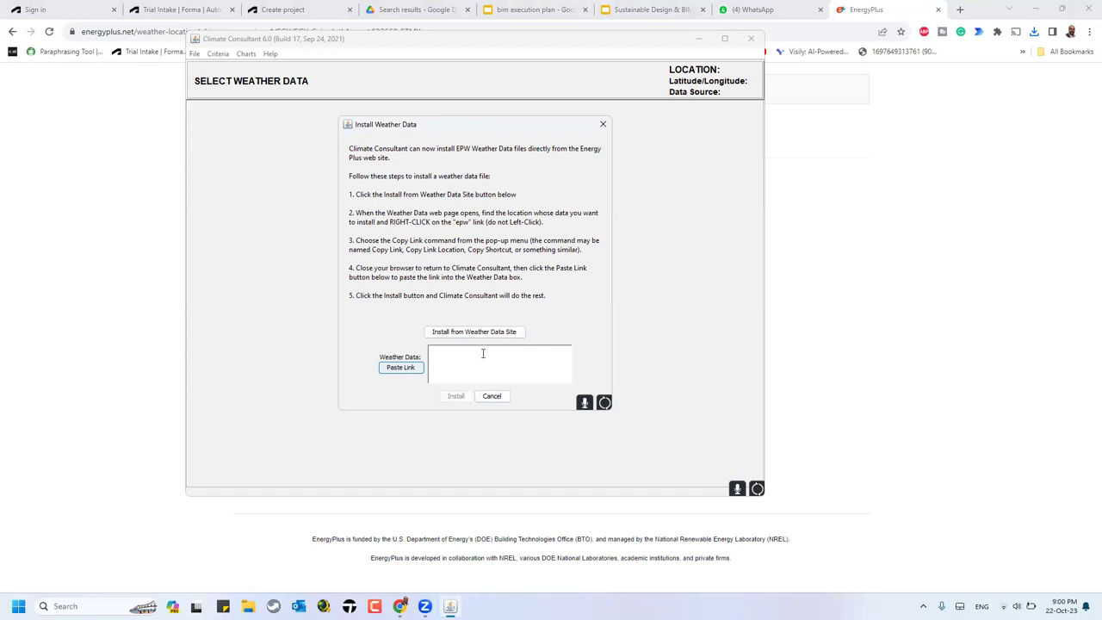
{"action": "key", "text": "ctrl+v"}
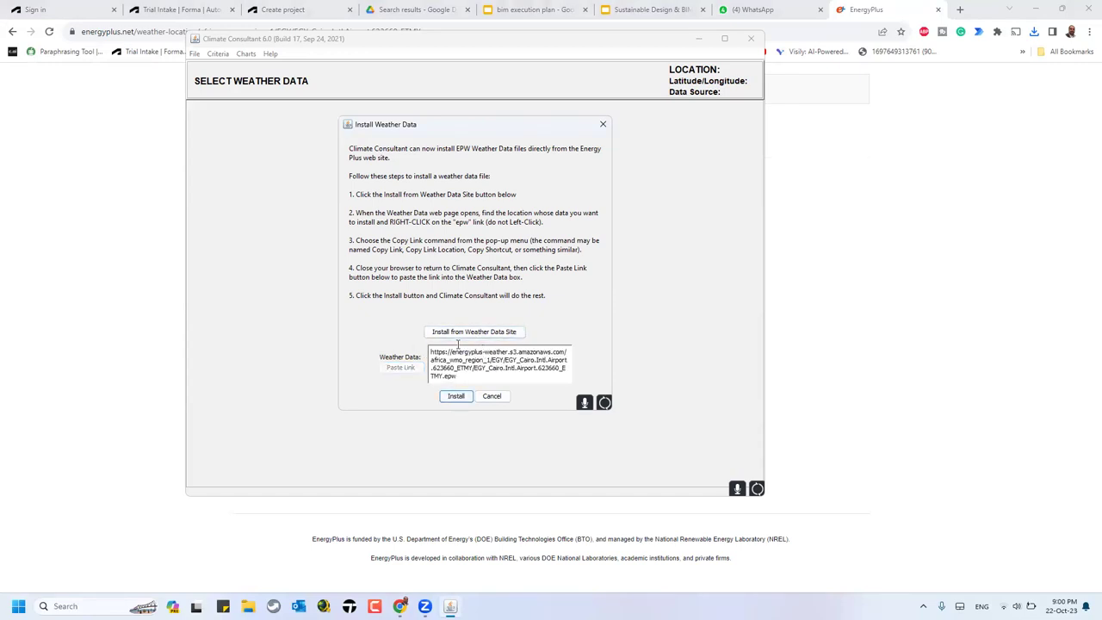
{"action": "left_click", "coordinate": [461, 398]}
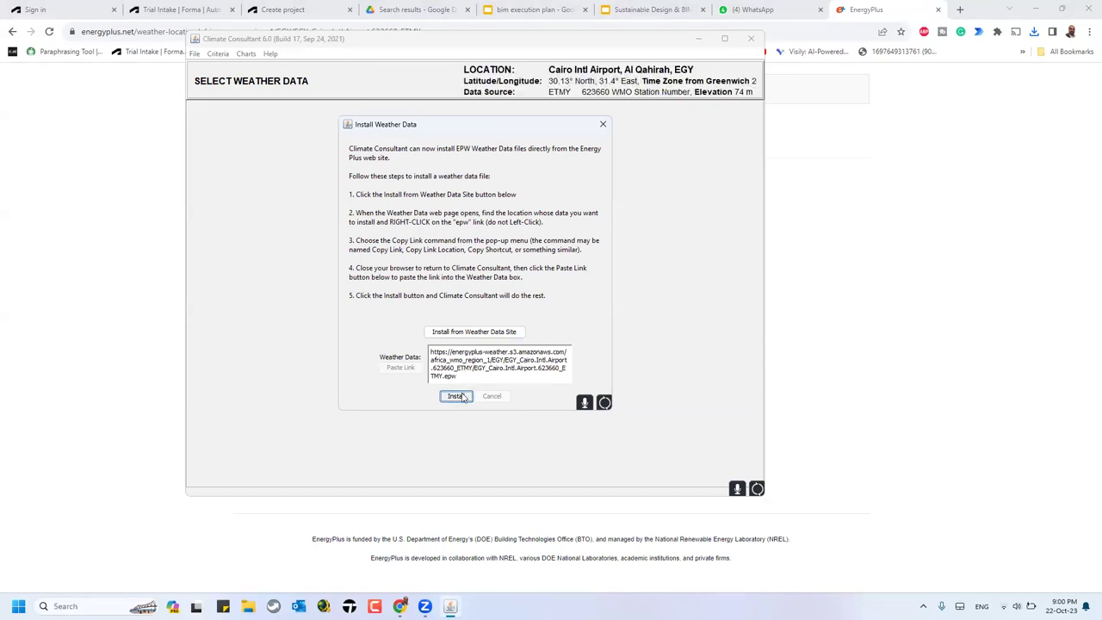
{"action": "left_click", "coordinate": [463, 397]}
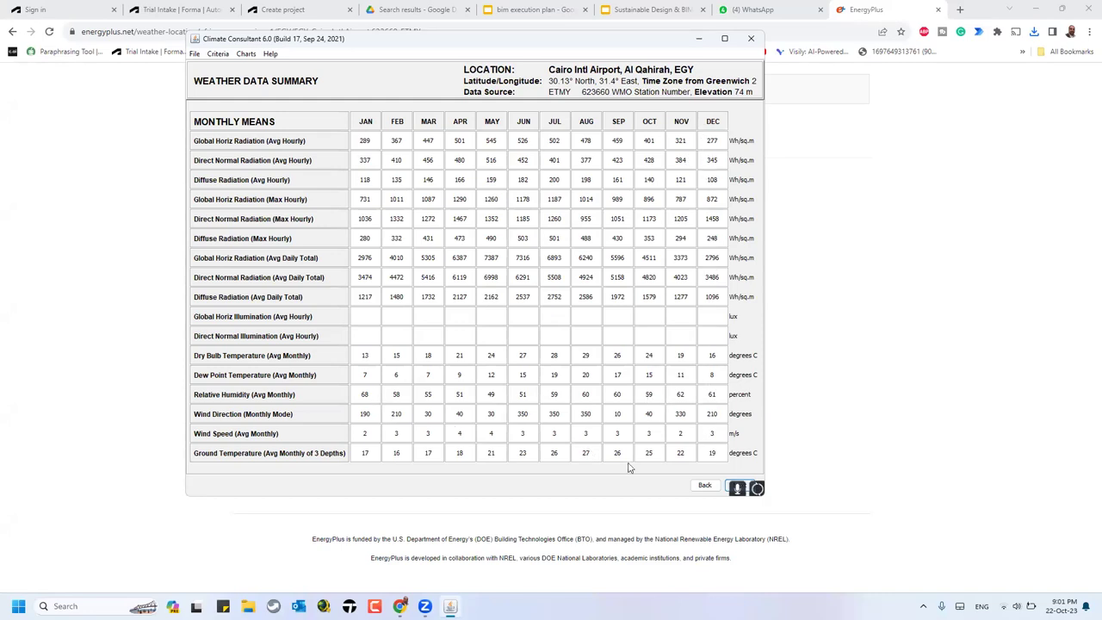
Step: Select the ASHRAE Standard 55 and Current Handbook of Fundamentals comfort model and continue to the criteria
{"action": "left_click", "coordinate": [728, 487]}
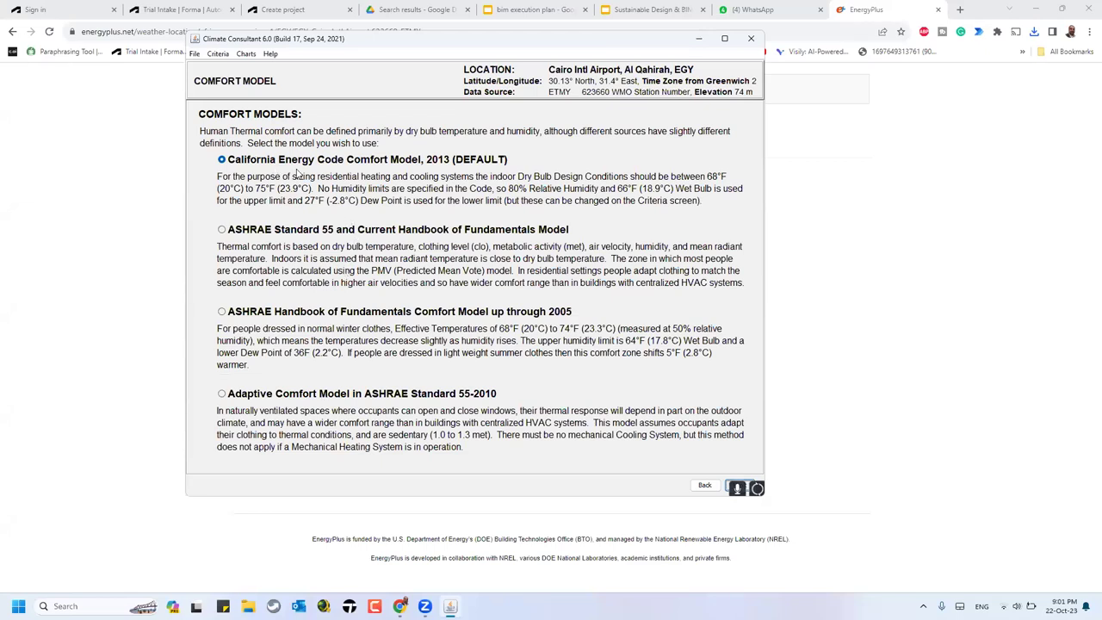
{"action": "left_click", "coordinate": [325, 231]}
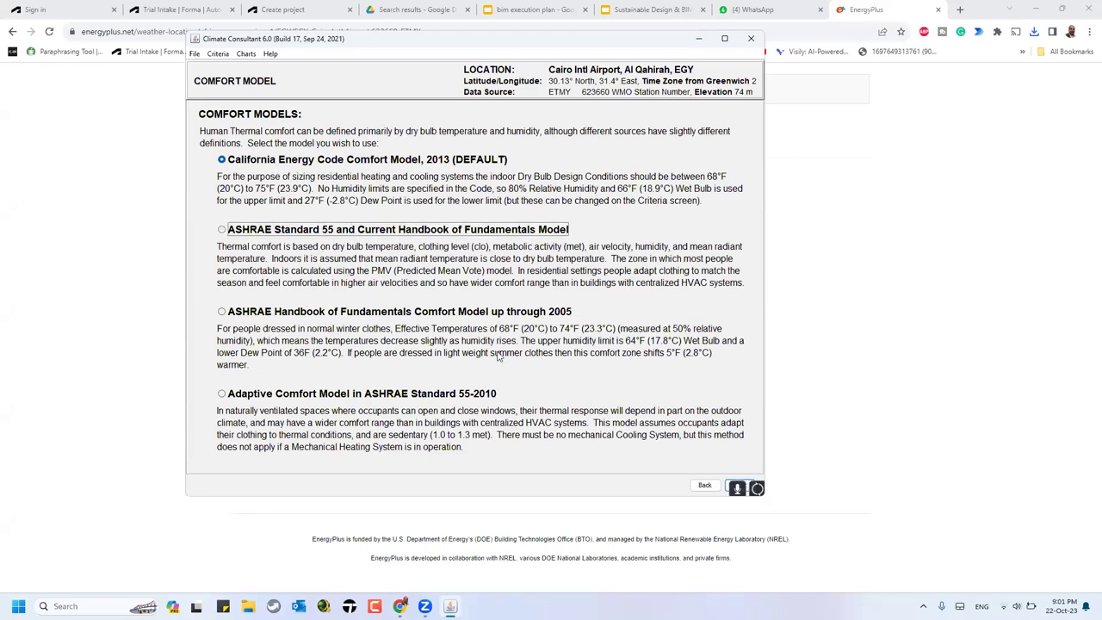
{"action": "left_click", "coordinate": [463, 314]}
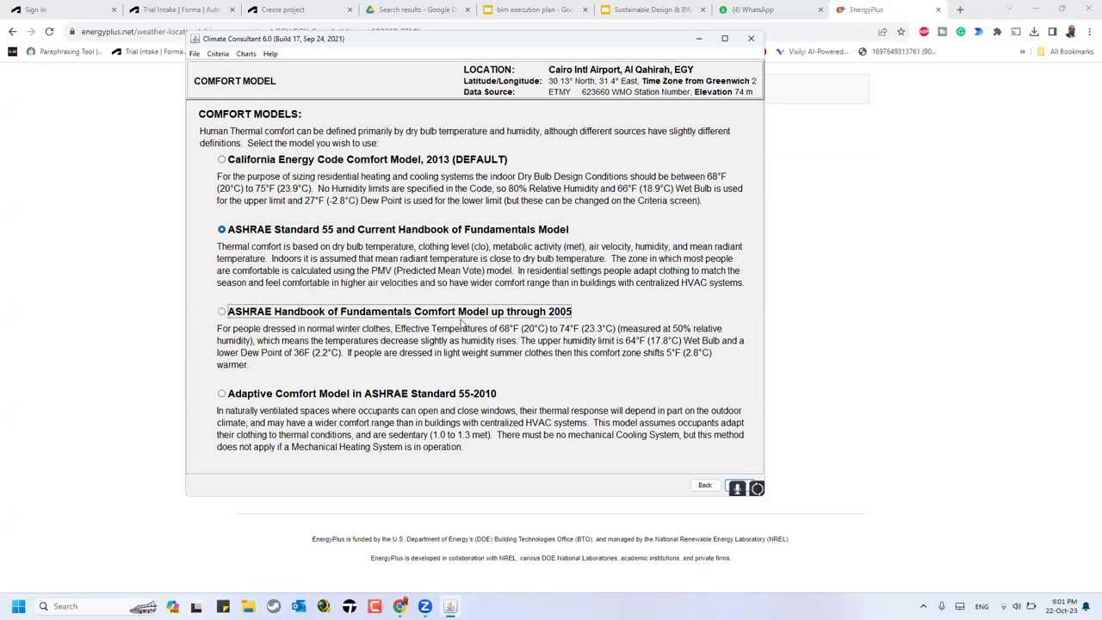
{"action": "left_click", "coordinate": [431, 233]}
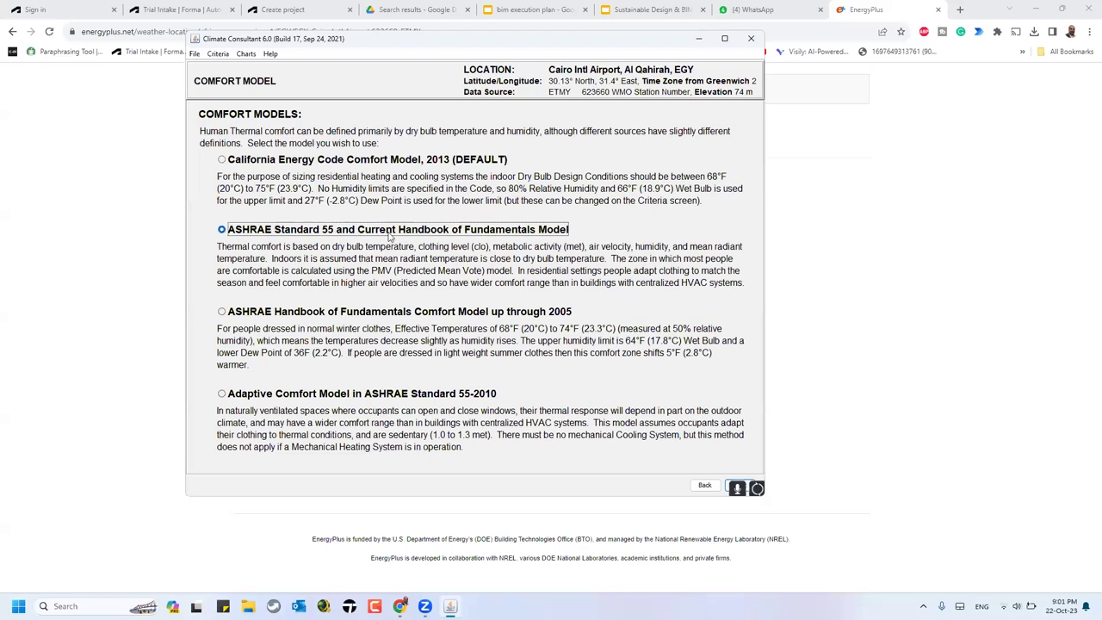
{"action": "left_click", "coordinate": [733, 487]}
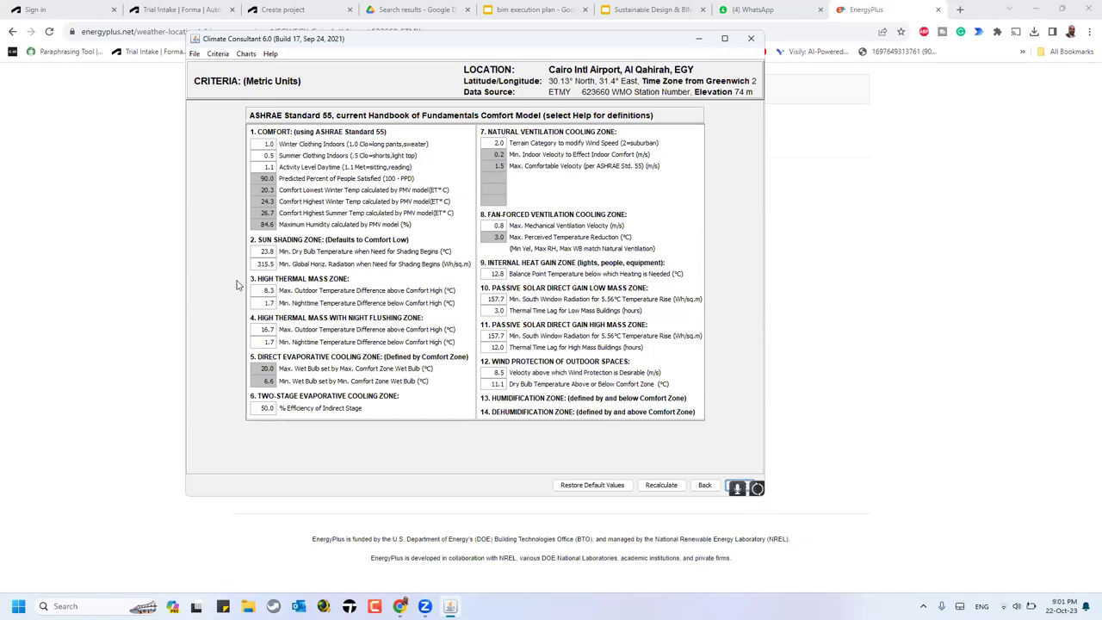
Step: Try a winter indoor clothing value of .9 in the comfort criteria, and restore the default values
{"action": "left_click", "coordinate": [261, 142]}
{"action": "type", "text": ".9"}
{"action": "left_click", "coordinate": [263, 168]}
{"action": "left_click", "coordinate": [620, 488]}
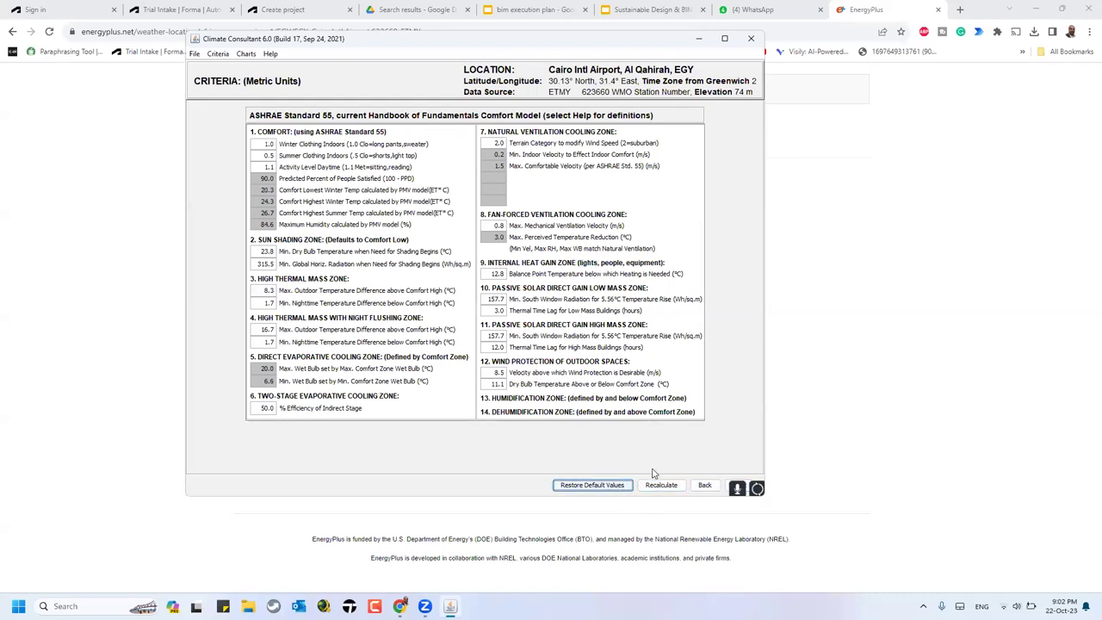
Step: Examine Cairo's climate charts in sequence: temperature range, monthly diurnal averages, radiation, illumination, sky cover and wind velocity
{"action": "left_click", "coordinate": [728, 487]}
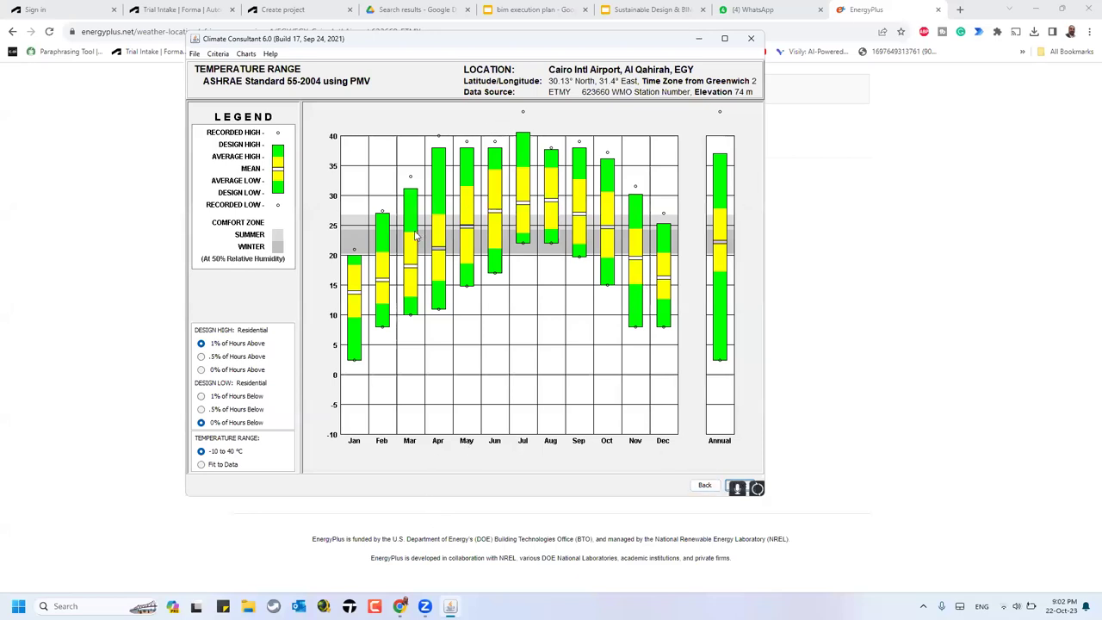
{"action": "left_click", "coordinate": [731, 488]}
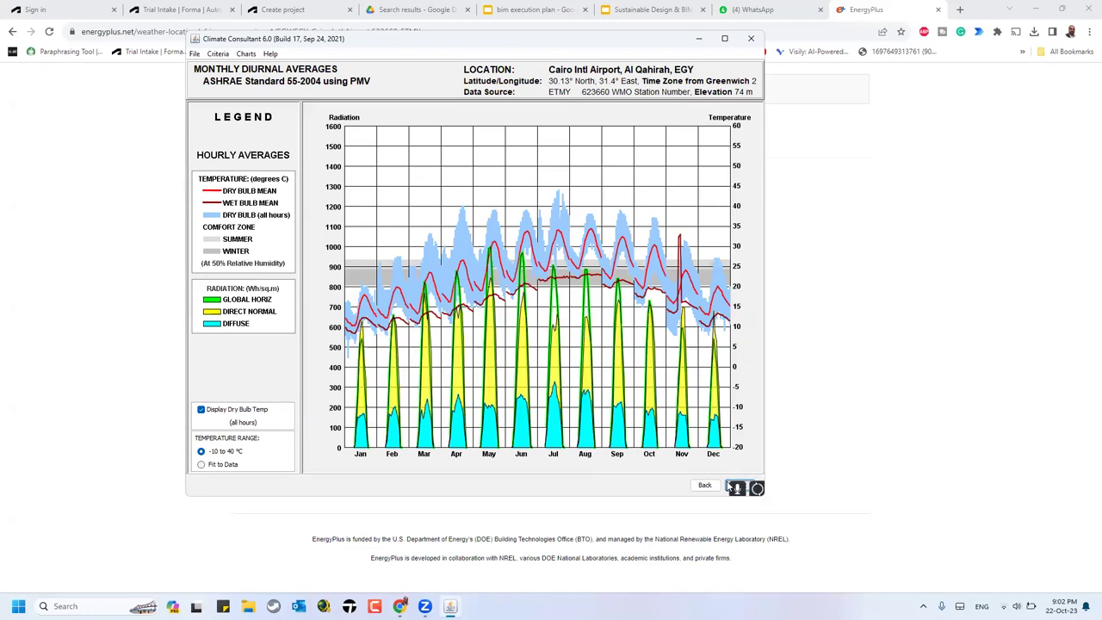
{"action": "left_click", "coordinate": [731, 487]}
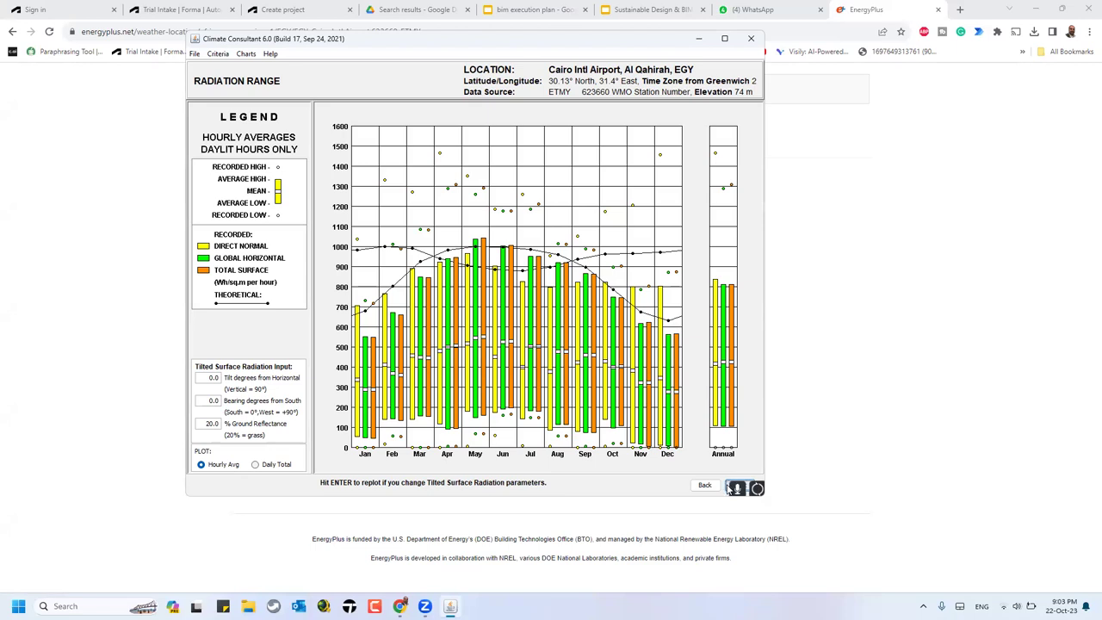
{"action": "left_click", "coordinate": [729, 488]}
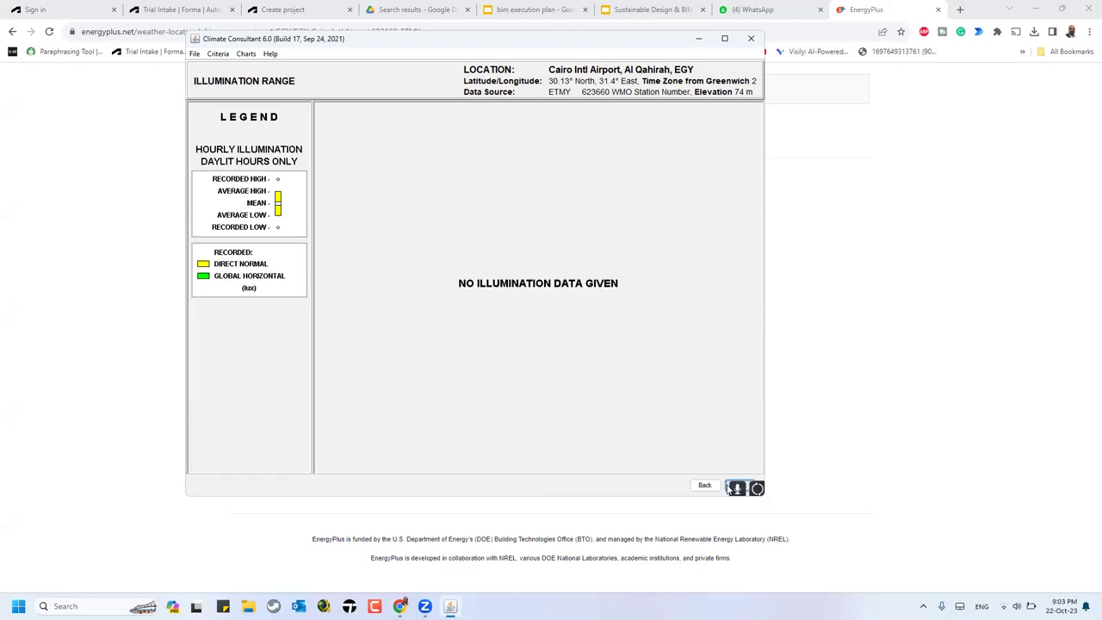
{"action": "left_click", "coordinate": [729, 488]}
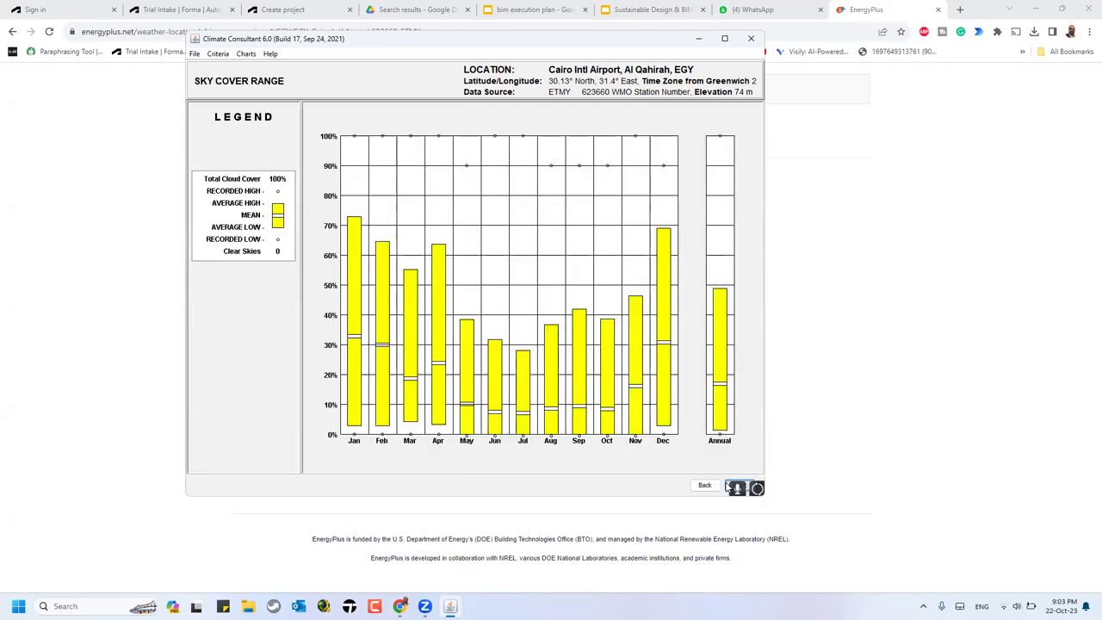
{"action": "left_click", "coordinate": [729, 488]}
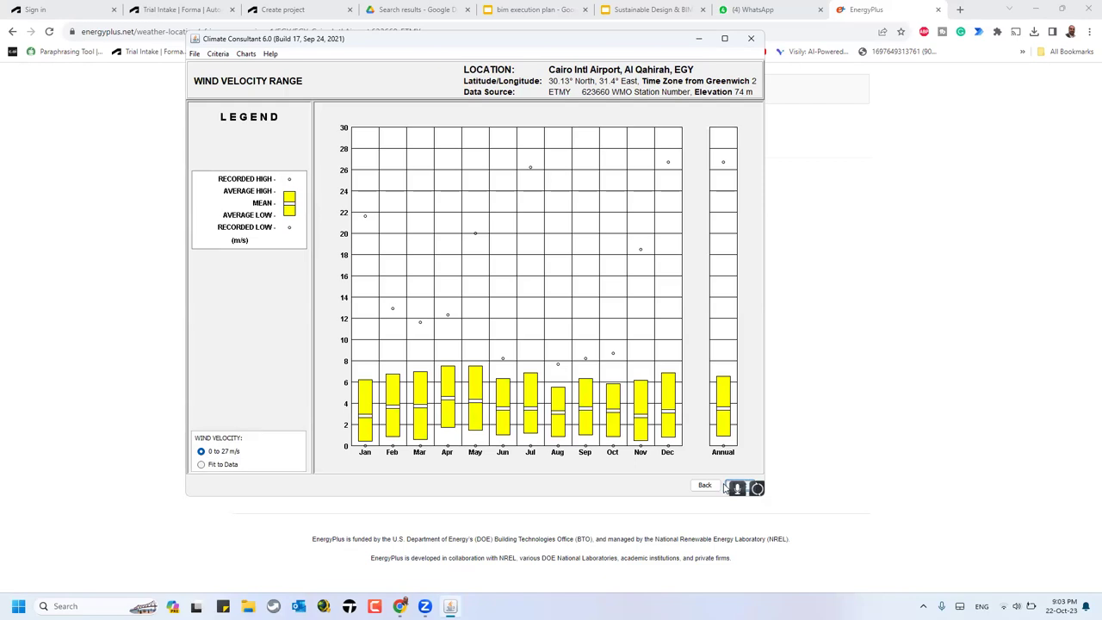
Step: Compare the monthly average ground temperature chart in the -10 to 40 °C and Fit to Data ranges, leaving it on Fit to Data
{"action": "left_click", "coordinate": [729, 489]}
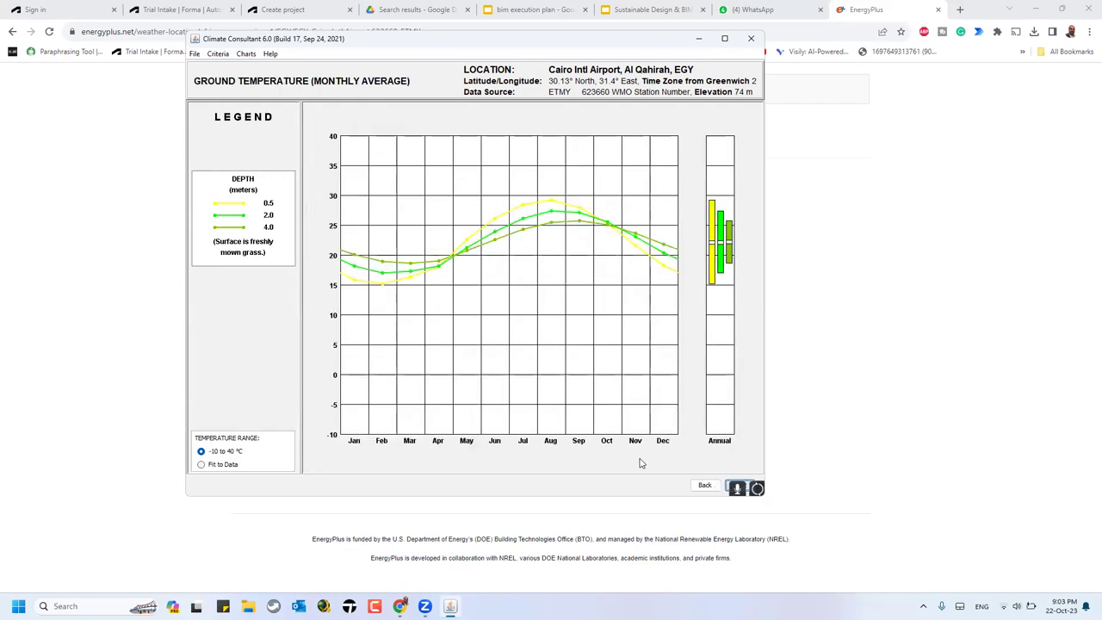
{"action": "left_click", "coordinate": [232, 465]}
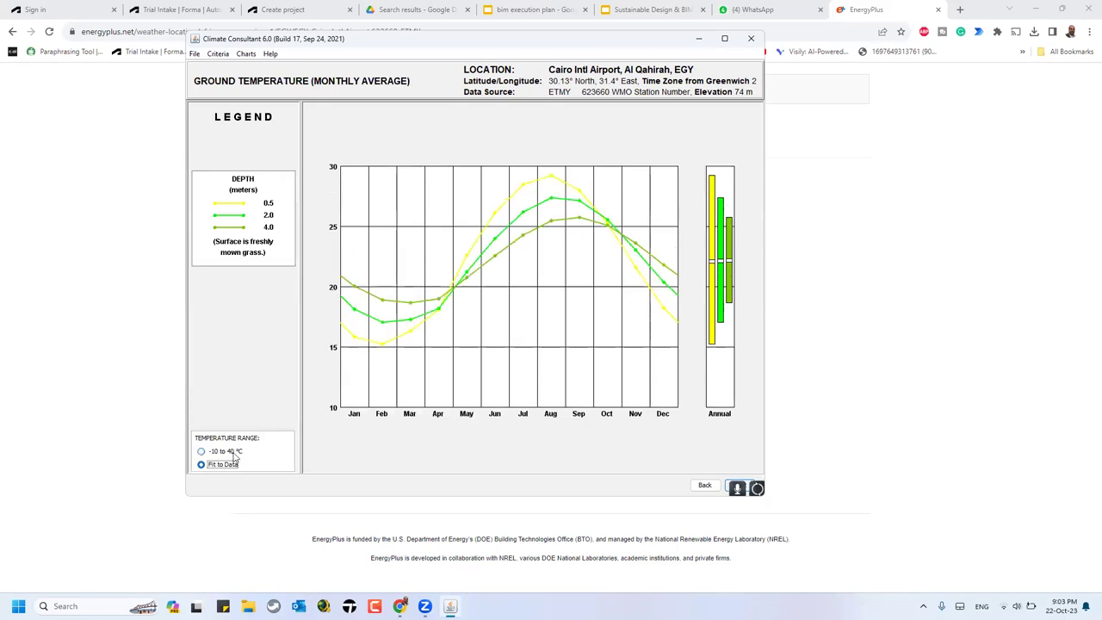
{"action": "left_click", "coordinate": [240, 454]}
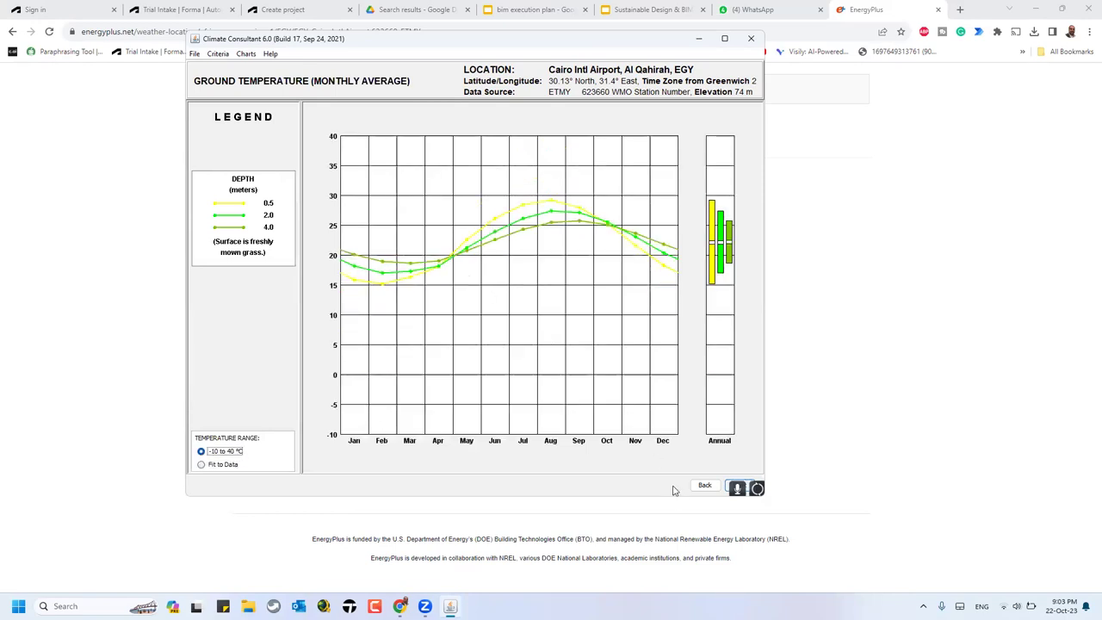
{"action": "left_click", "coordinate": [211, 465]}
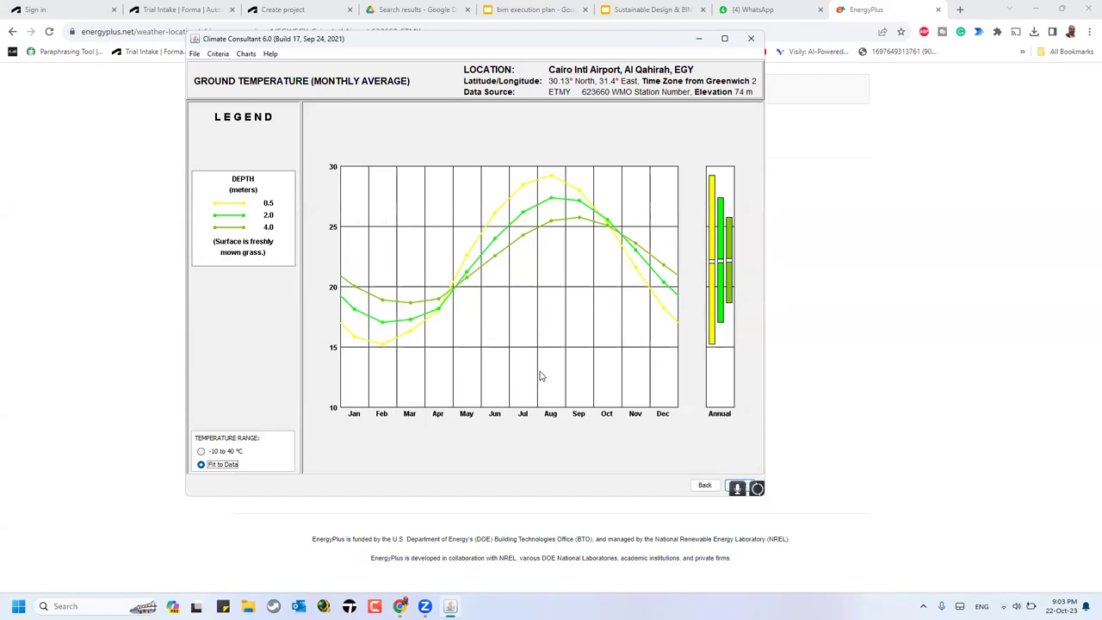
Step: Examine the dry bulb with relative humidity and dew point charts, the sun shading chart, sun chart and 3D dry bulb temperature chart
{"action": "left_click", "coordinate": [713, 486]}
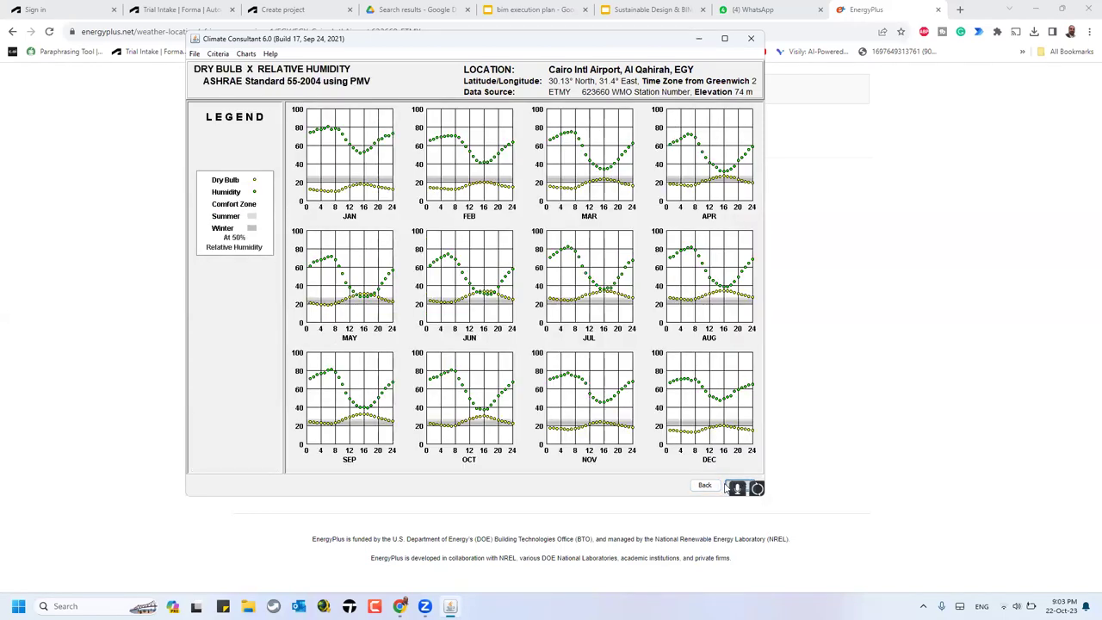
{"action": "left_click", "coordinate": [726, 486]}
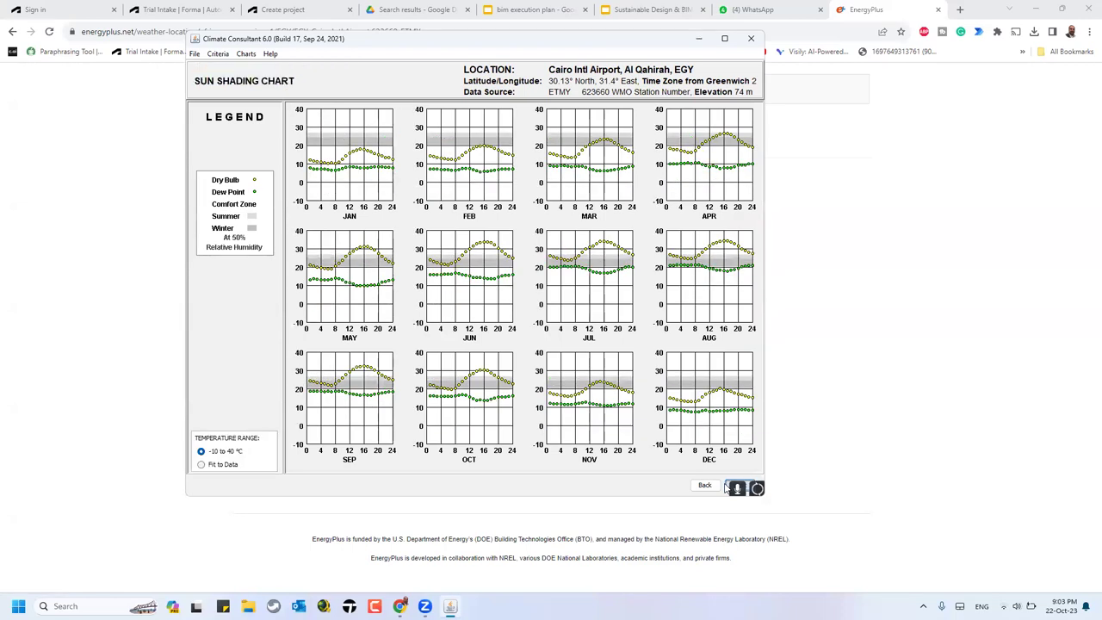
{"action": "left_click", "coordinate": [727, 487]}
{"action": "left_click", "coordinate": [731, 486]}
{"action": "left_click", "coordinate": [706, 486]}
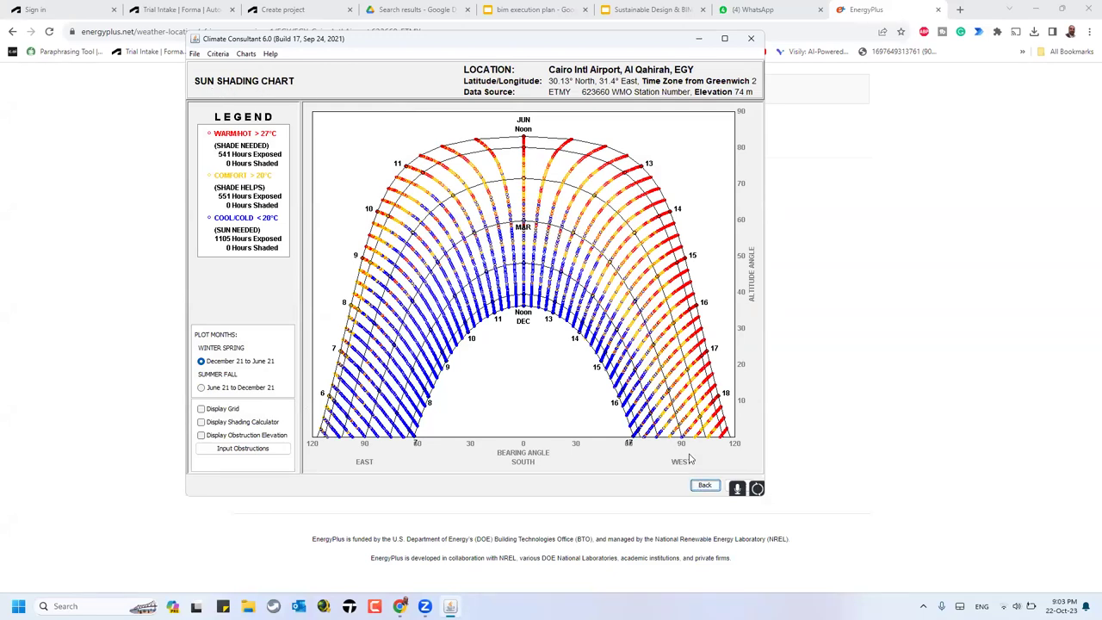
{"action": "left_click", "coordinate": [728, 487]}
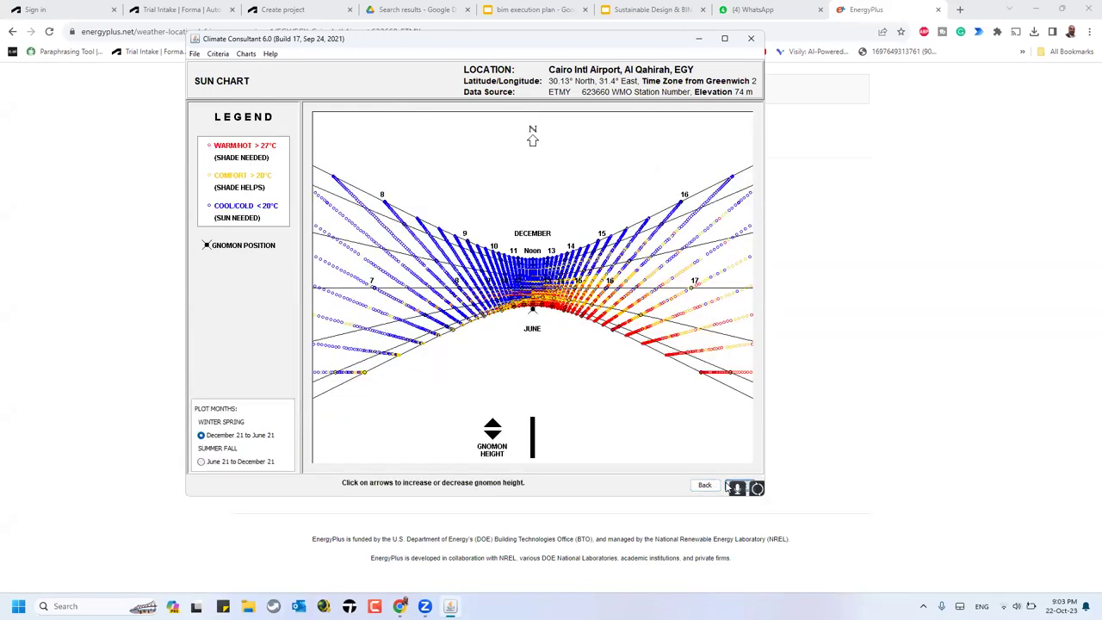
{"action": "left_click", "coordinate": [728, 486]}
{"action": "left_click", "coordinate": [728, 487]}
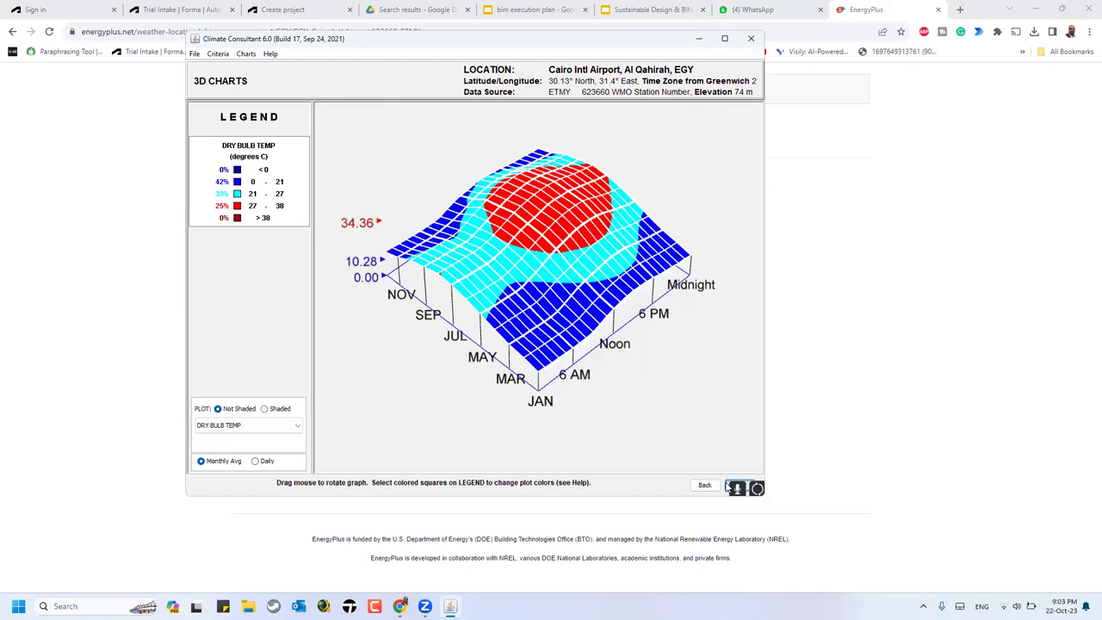
Step: View the psychrometric chart and continue to the design guidelines with all 16 design strategies selected
{"action": "left_click", "coordinate": [728, 487]}
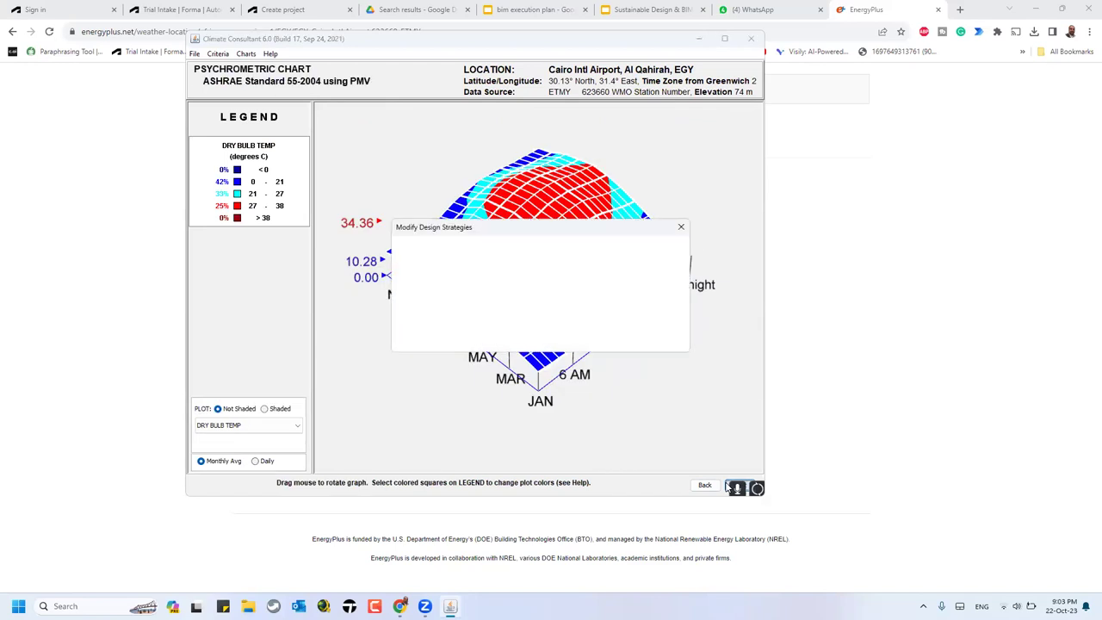
{"action": "left_click", "coordinate": [539, 339]}
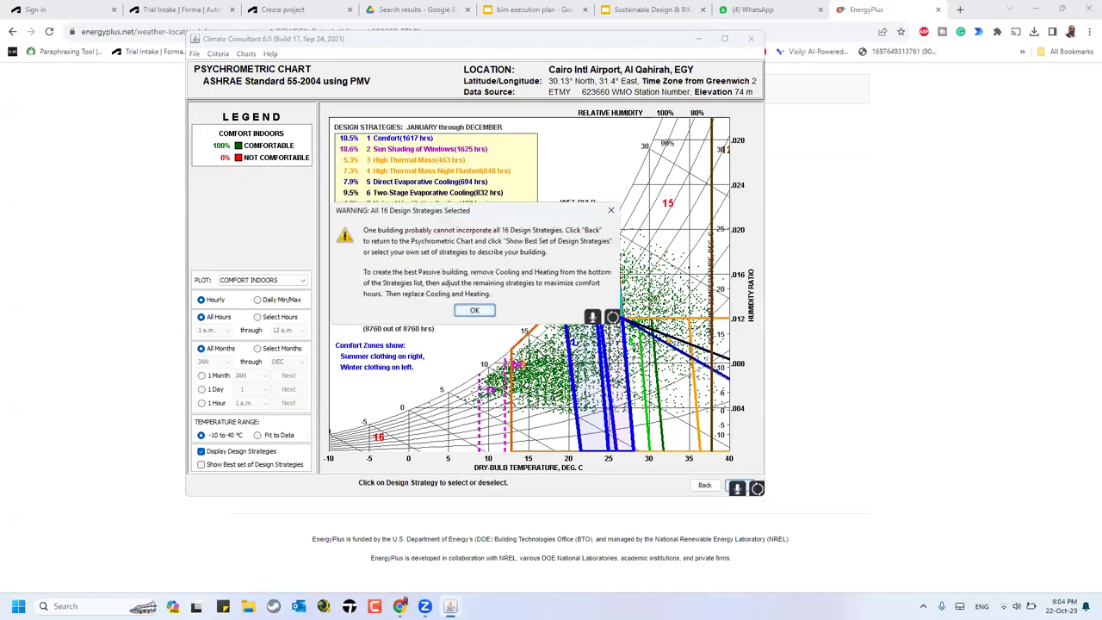
{"action": "left_click", "coordinate": [475, 310]}
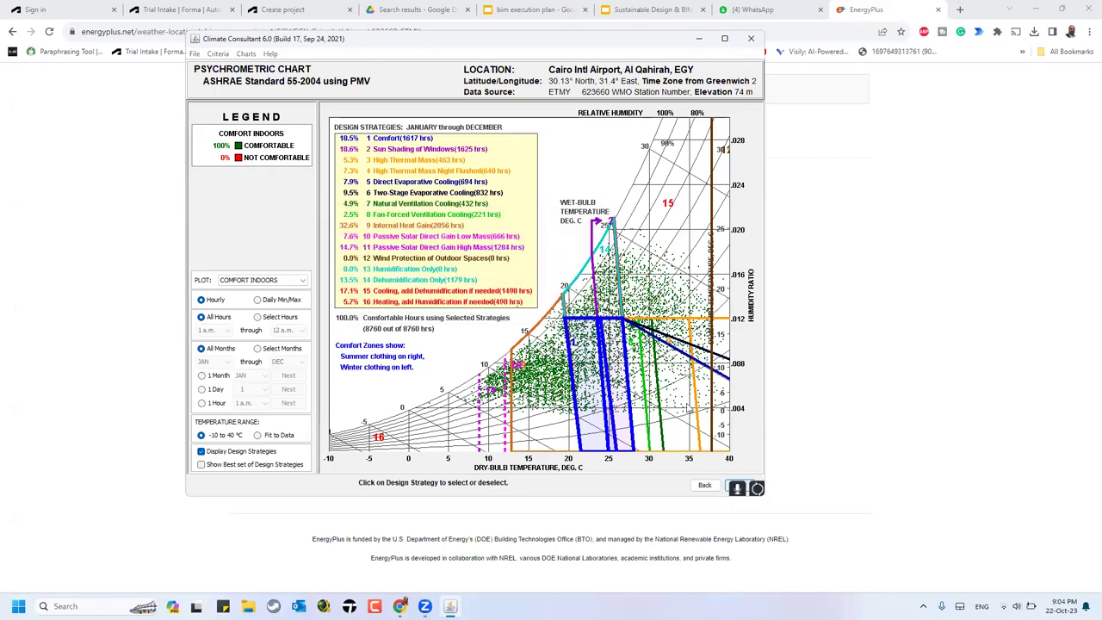
{"action": "left_click", "coordinate": [472, 299]}
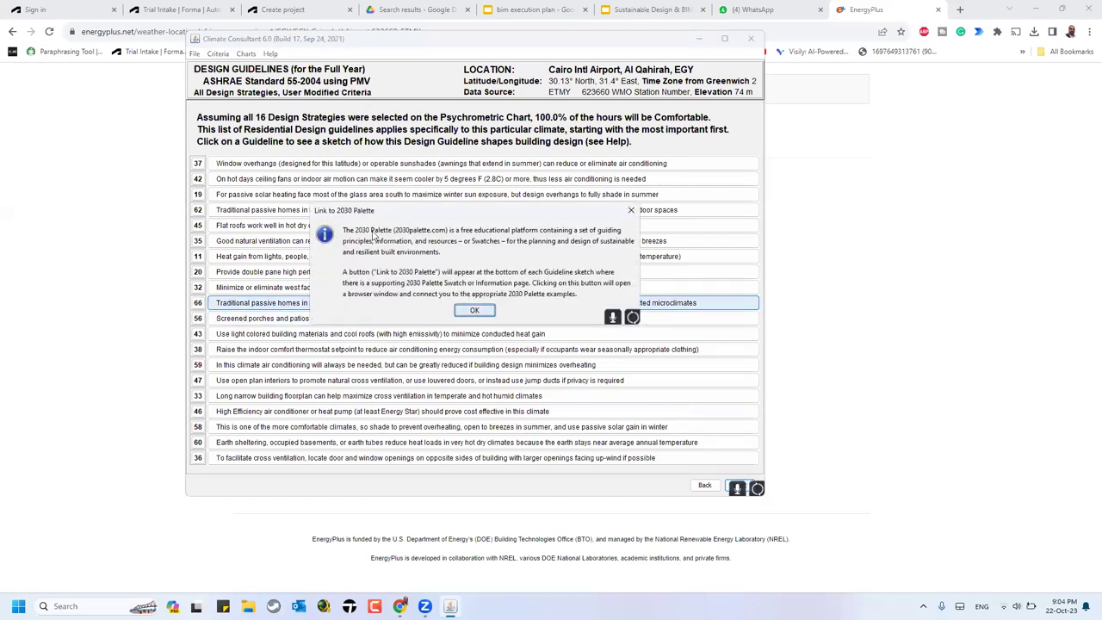
Step: Dismiss the 2030 Palette notice, view the sketch for the screened porches and patios guideline, and close it
{"action": "key", "text": "Return"}
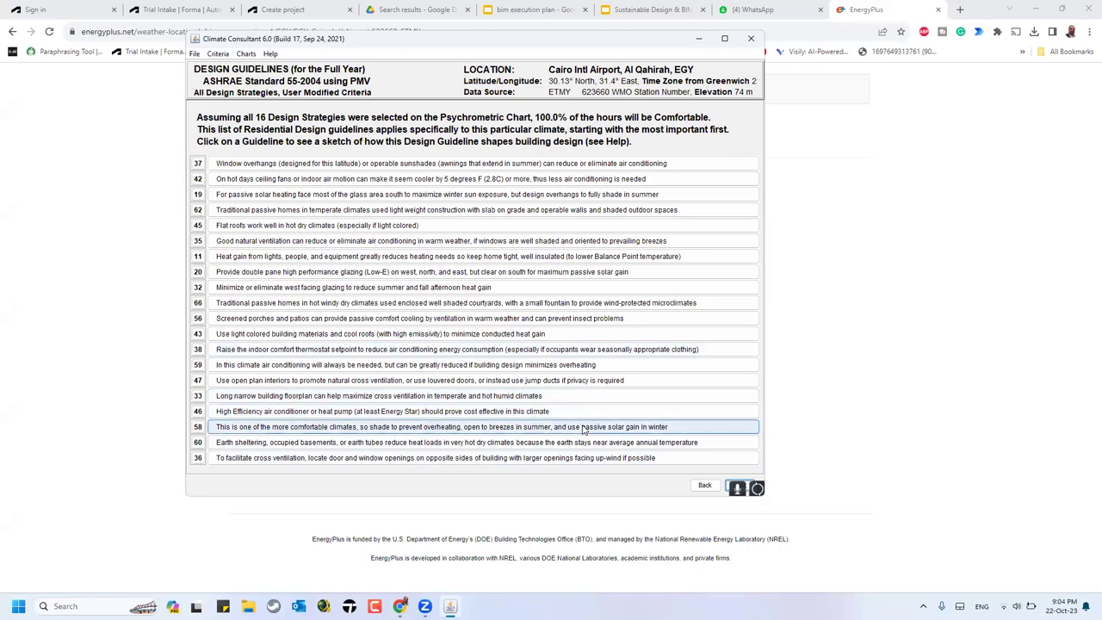
{"action": "left_click", "coordinate": [591, 320]}
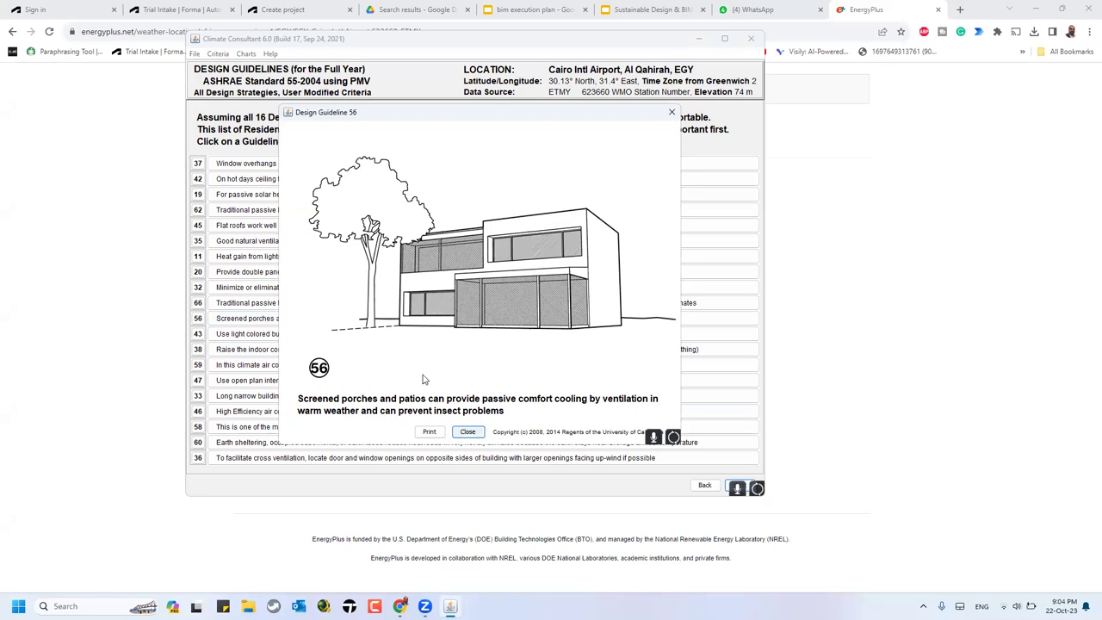
{"action": "left_click", "coordinate": [468, 431]}
{"action": "left_click", "coordinate": [246, 54]}
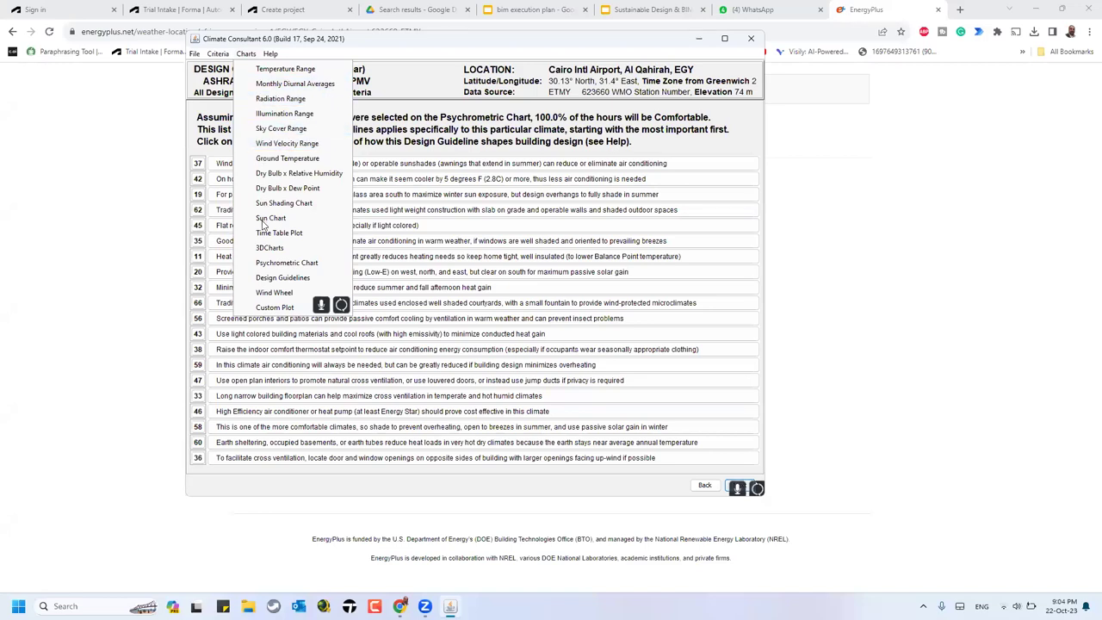
{"action": "mouse_move", "coordinate": [218, 55]}
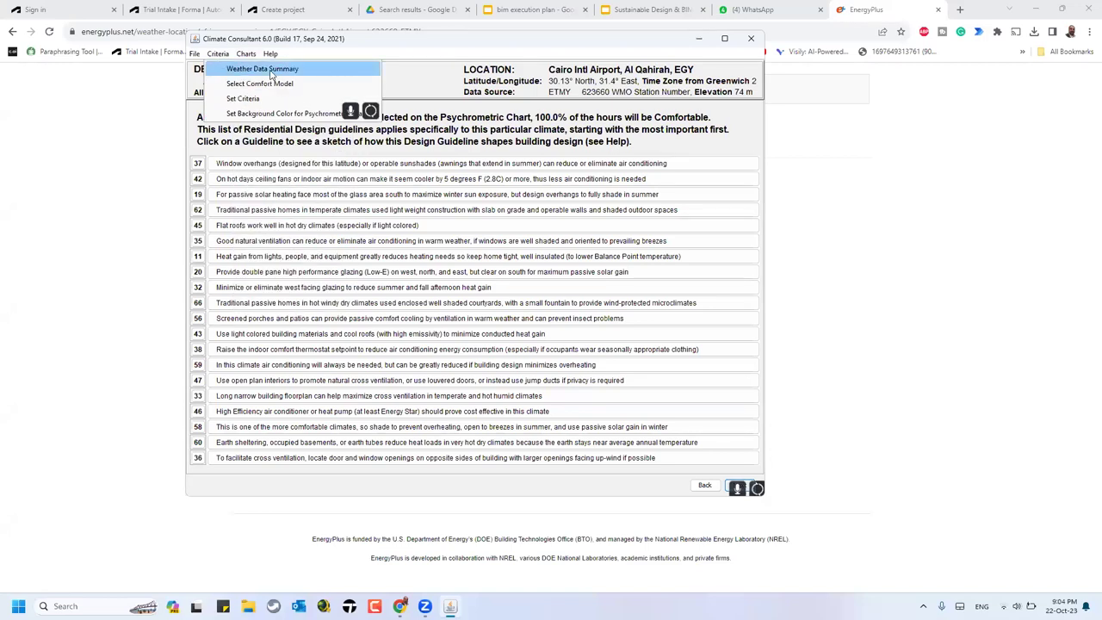
{"action": "left_click", "coordinate": [220, 230]}
{"action": "left_click", "coordinate": [428, 54]}
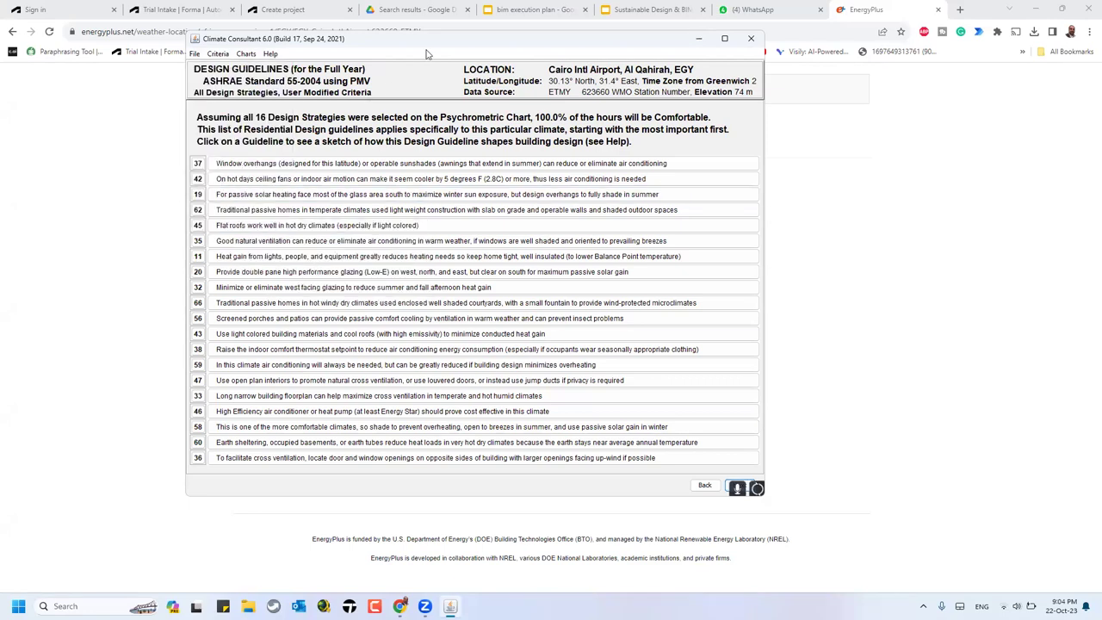
Step: View Cairo's wind wheel chart and the instructions for creating a custom plot
{"action": "left_click", "coordinate": [737, 488]}
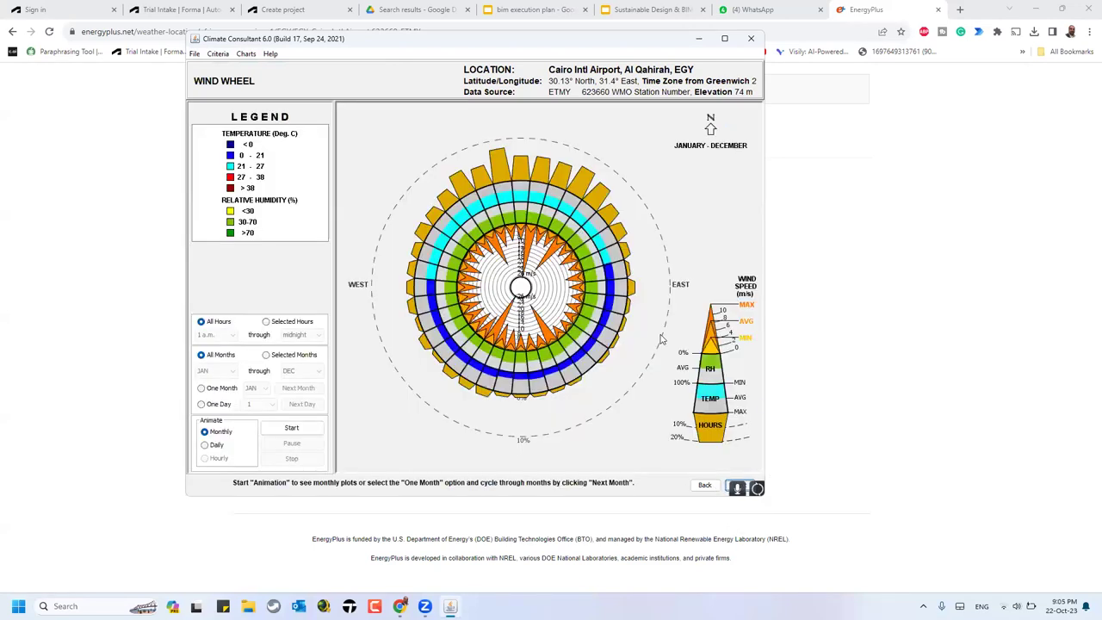
{"action": "left_click", "coordinate": [730, 488]}
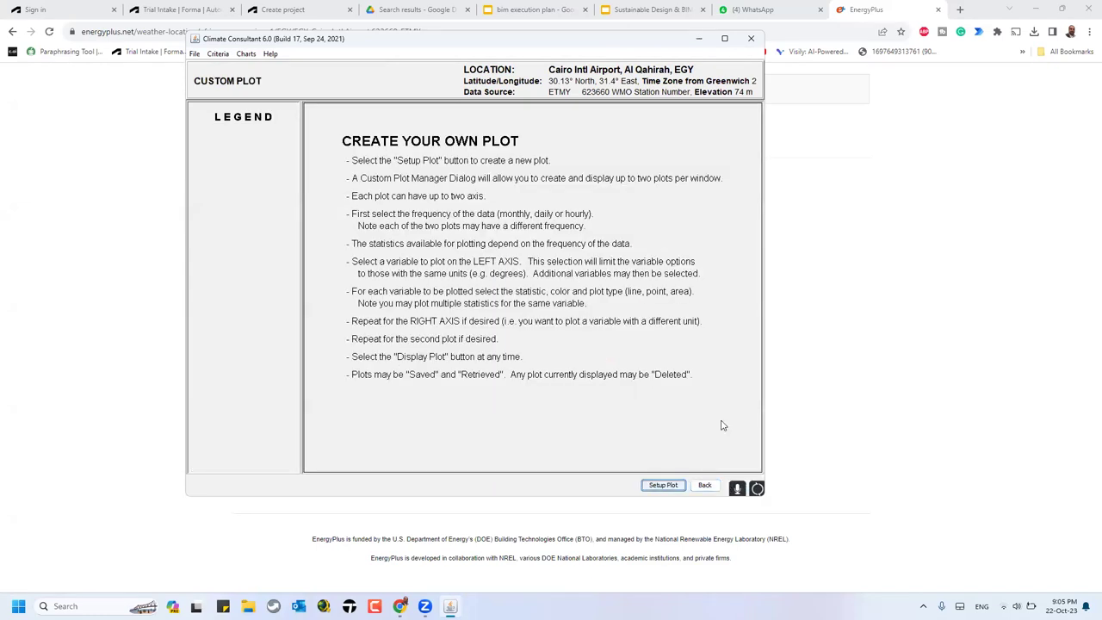
Step: Exit Climate Consultant without saving a project file, and switch to the Sustainable Design presentation in the browser
{"action": "left_click", "coordinate": [751, 39]}
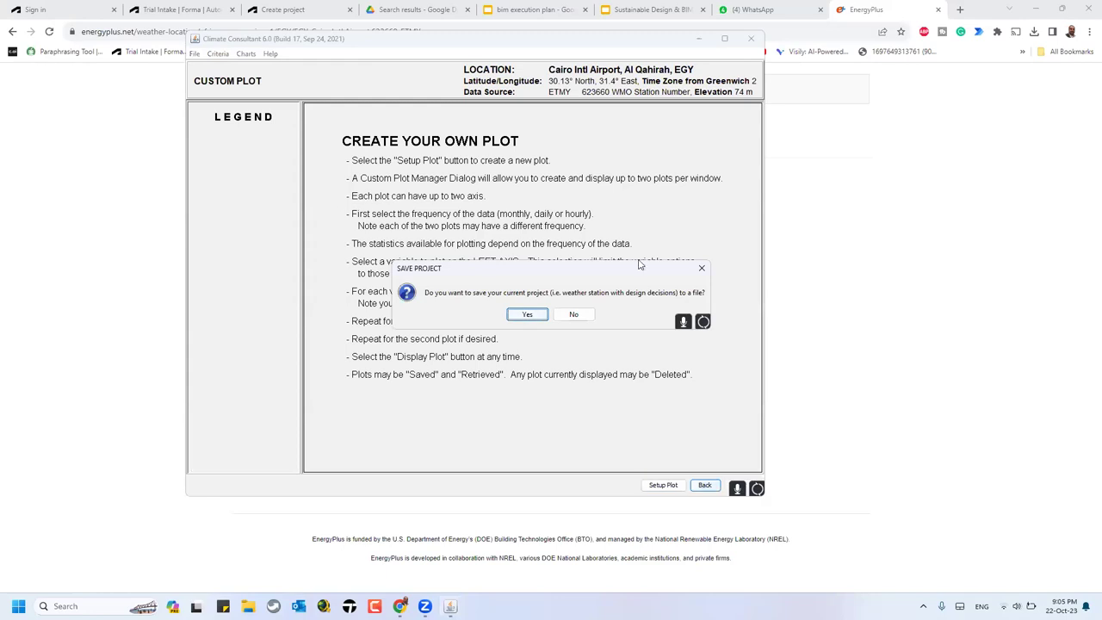
{"action": "left_click", "coordinate": [525, 315]}
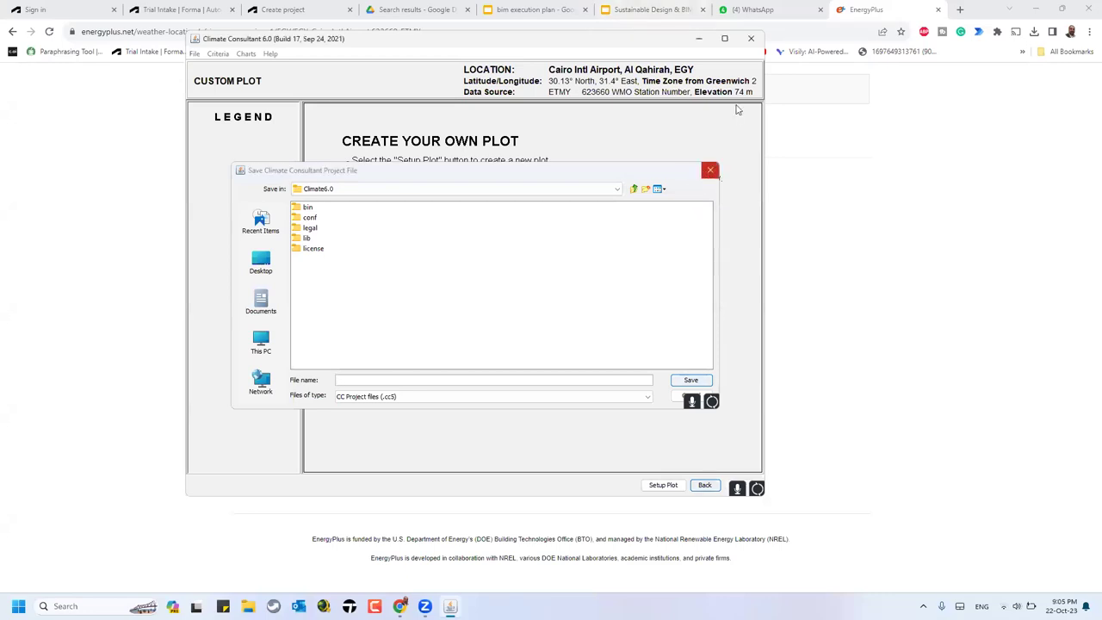
{"action": "left_click", "coordinate": [710, 170]}
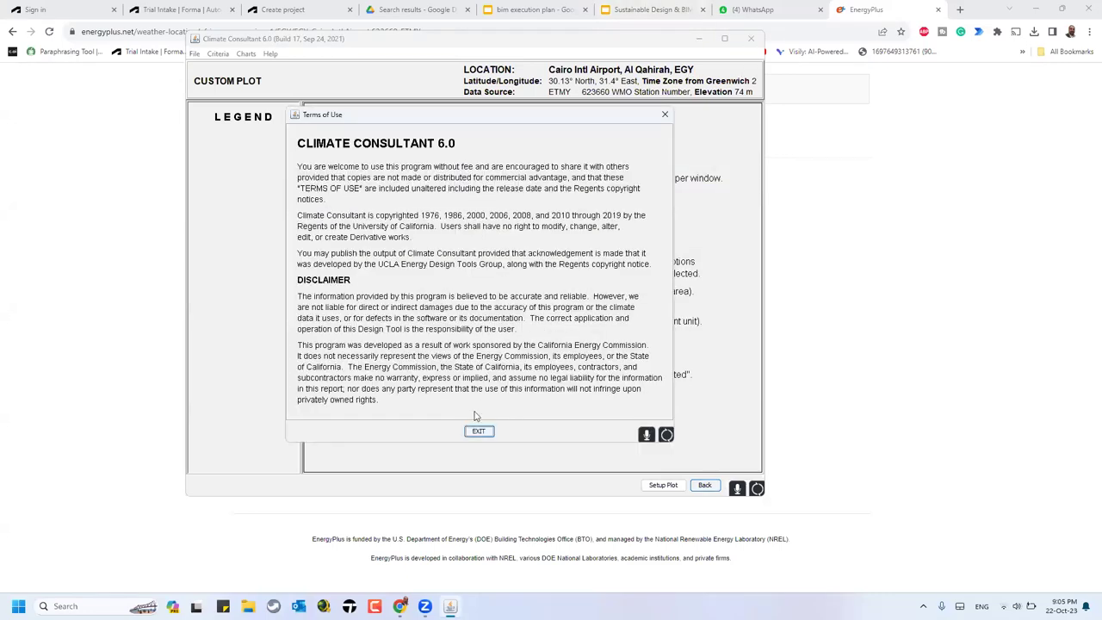
{"action": "left_click", "coordinate": [479, 432]}
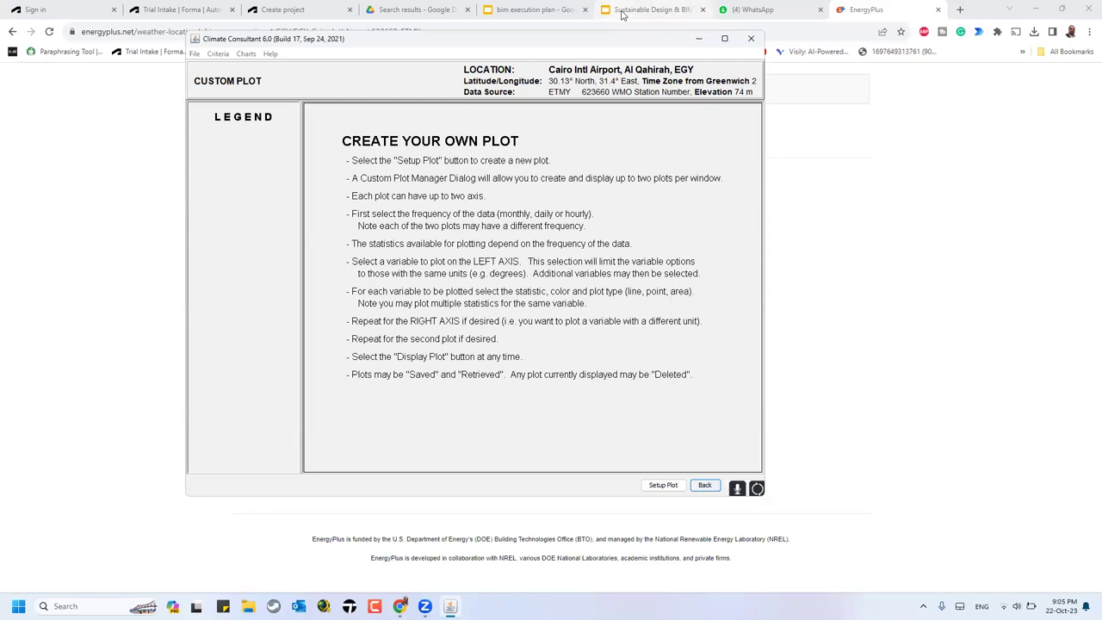
{"action": "left_click", "coordinate": [646, 9]}
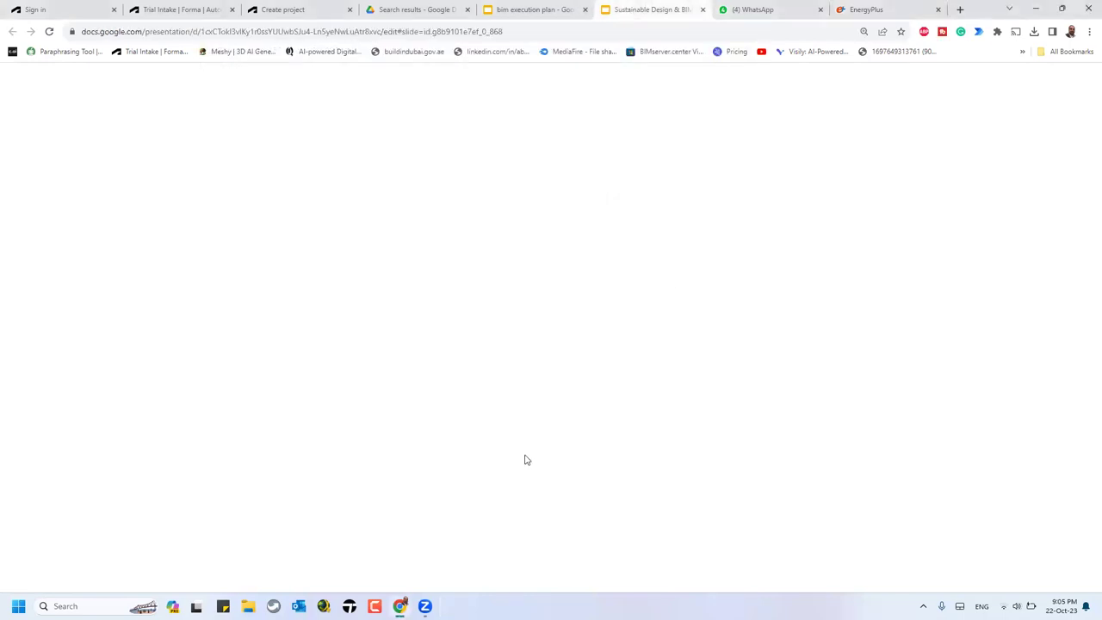
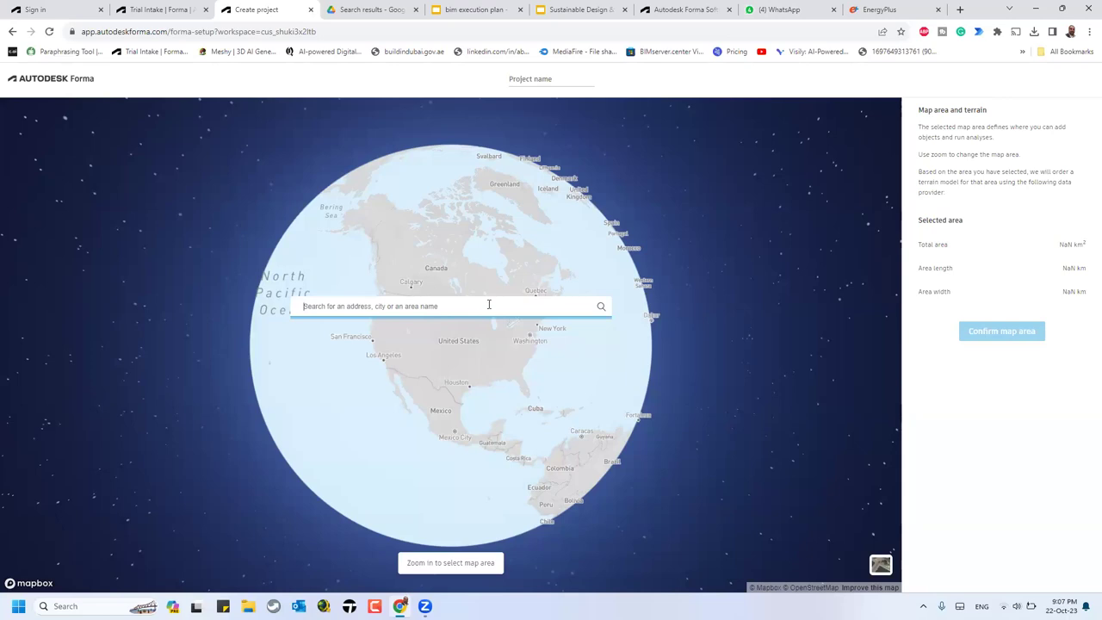
Step: Try to find the Forma project location by searching the map for "alexendrea"
{"action": "type", "text": "alex"}
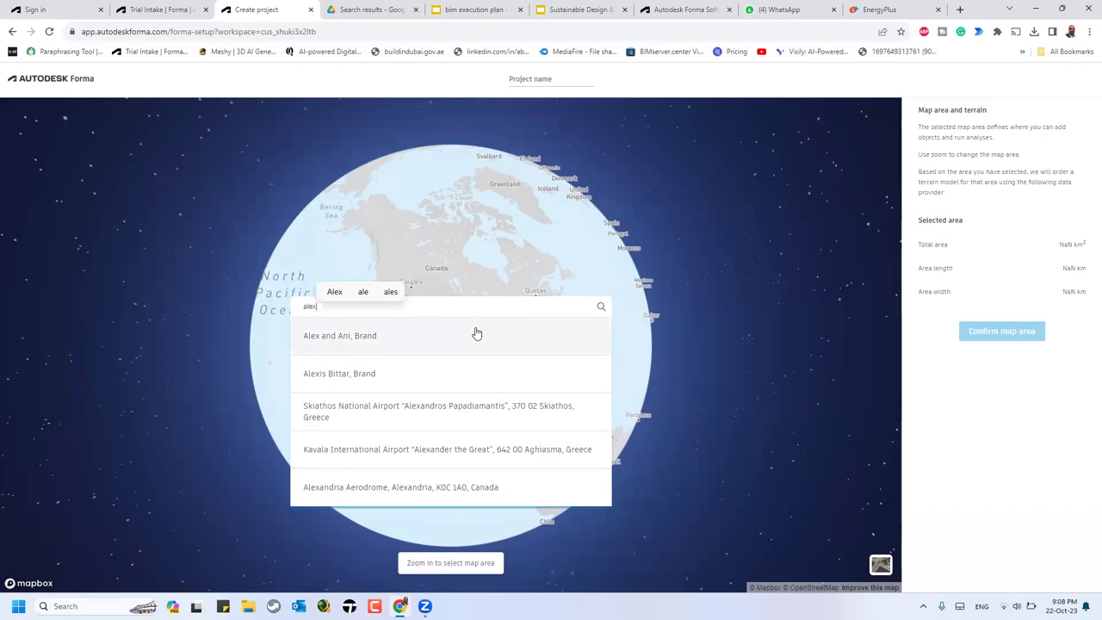
{"action": "type", "text": "e"}
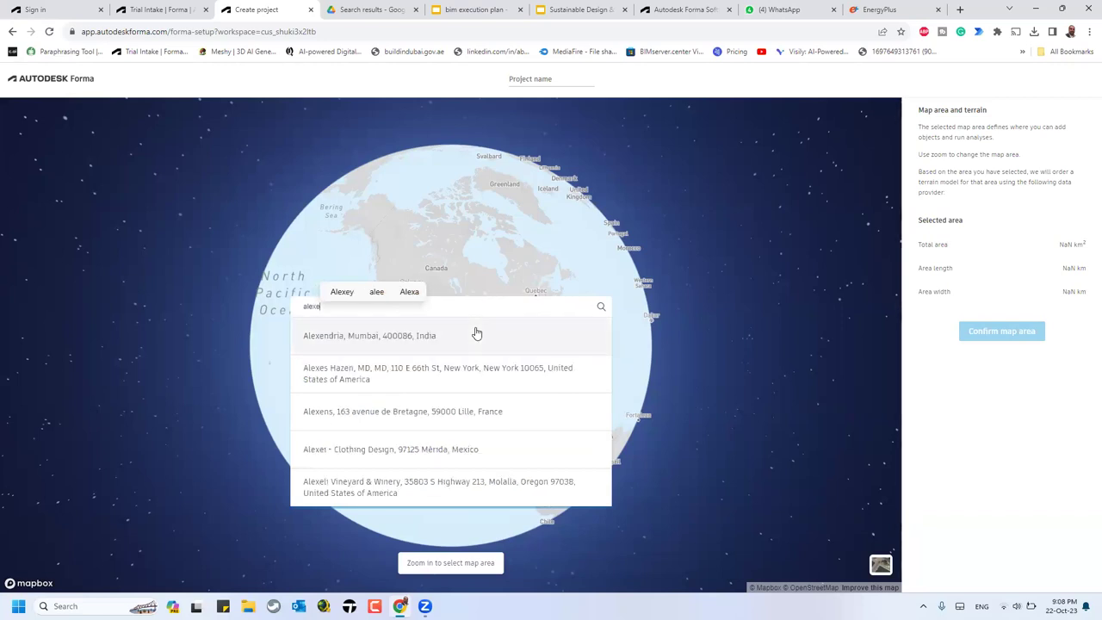
{"action": "type", "text": "n"}
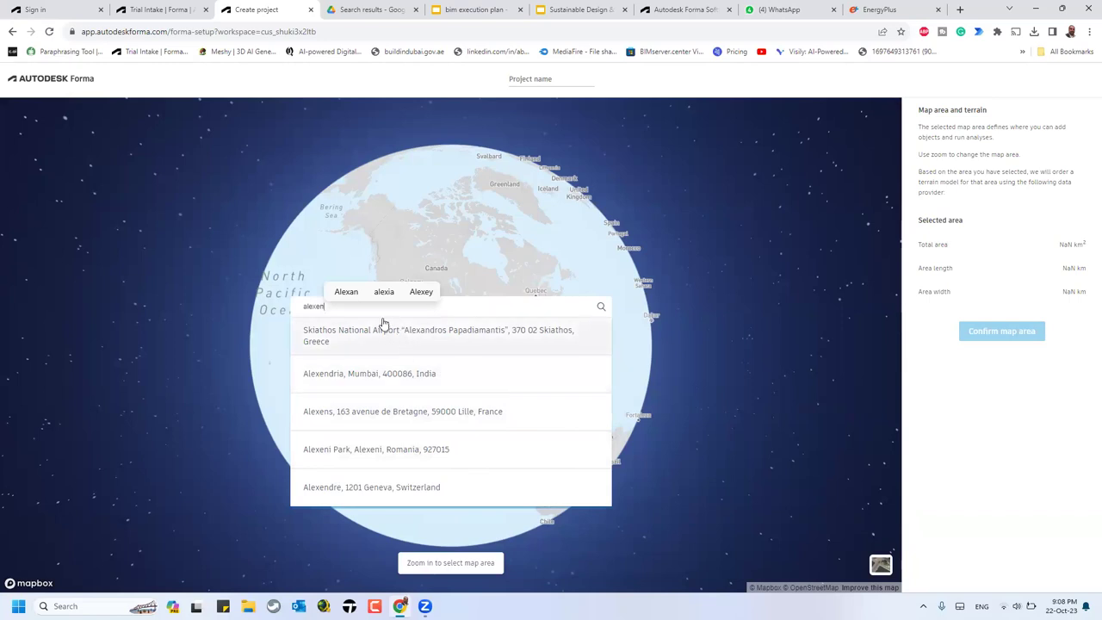
{"action": "type", "text": "dr"}
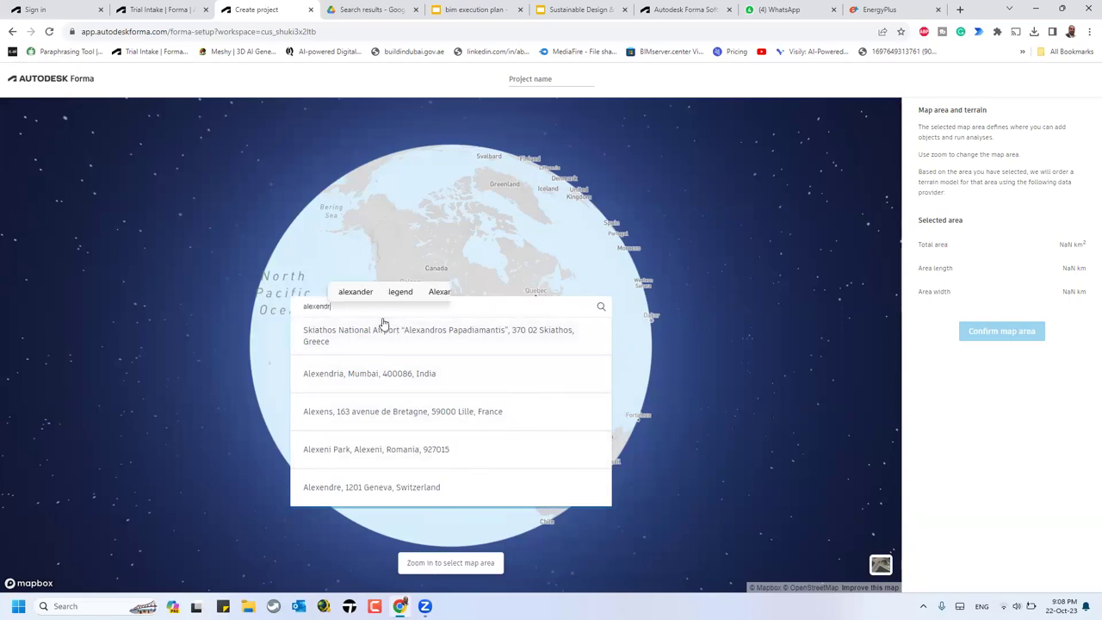
{"action": "type", "text": "ea"}
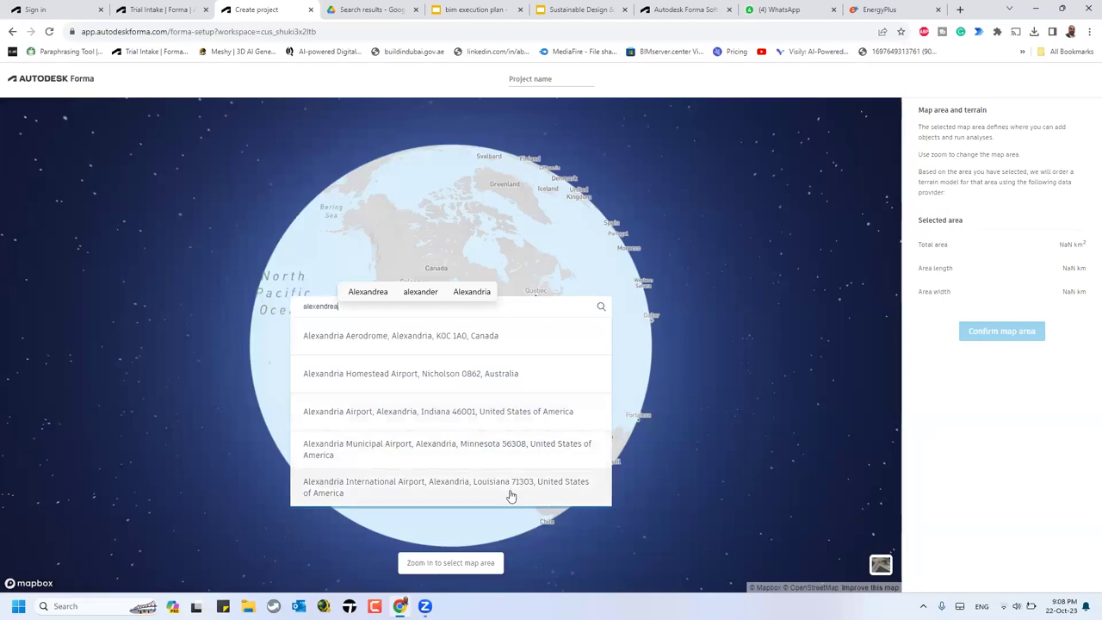
Step: Search the Forma map for "egypt" alone, choose the Egypt result, and get closer to the coast around Alexandria
{"action": "type", "text": ", egypt"}
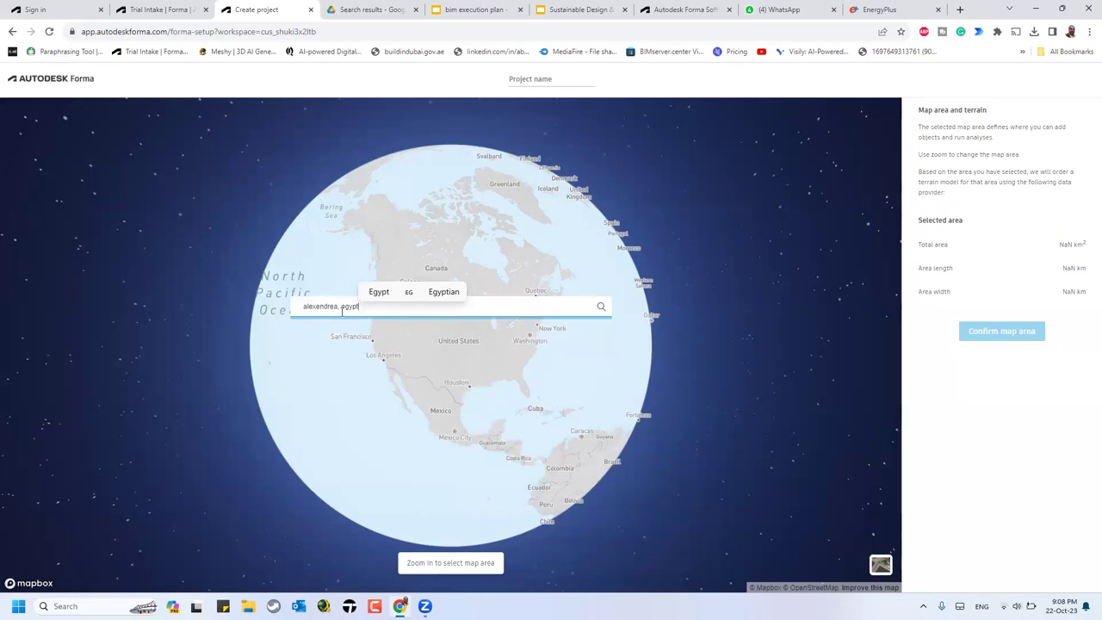
{"action": "left_click_drag", "start_coordinate": [302, 308], "coordinate": [339, 307]}
{"action": "key", "text": "BackSpace"}
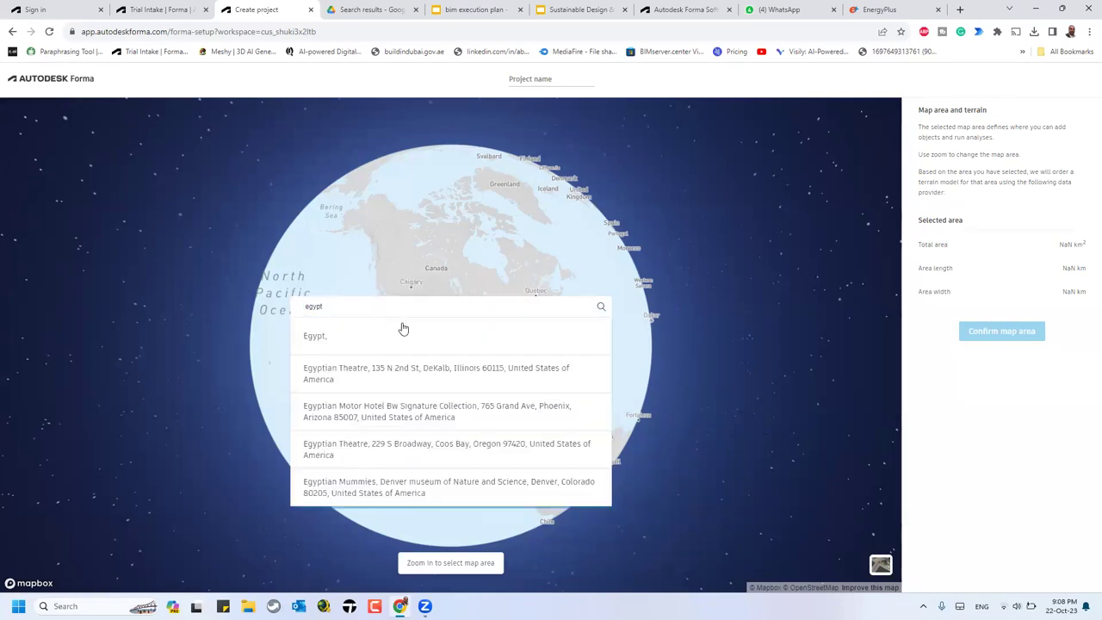
{"action": "left_click", "coordinate": [424, 344]}
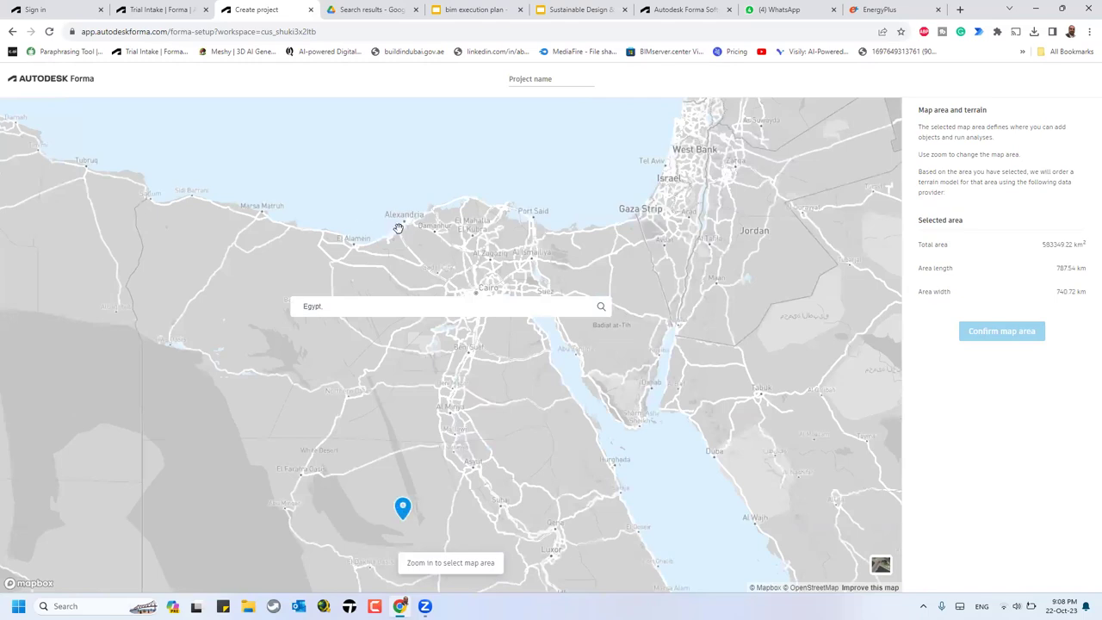
{"action": "scroll", "coordinate": [399, 228], "scroll_direction": "up", "scroll_amount": 3}
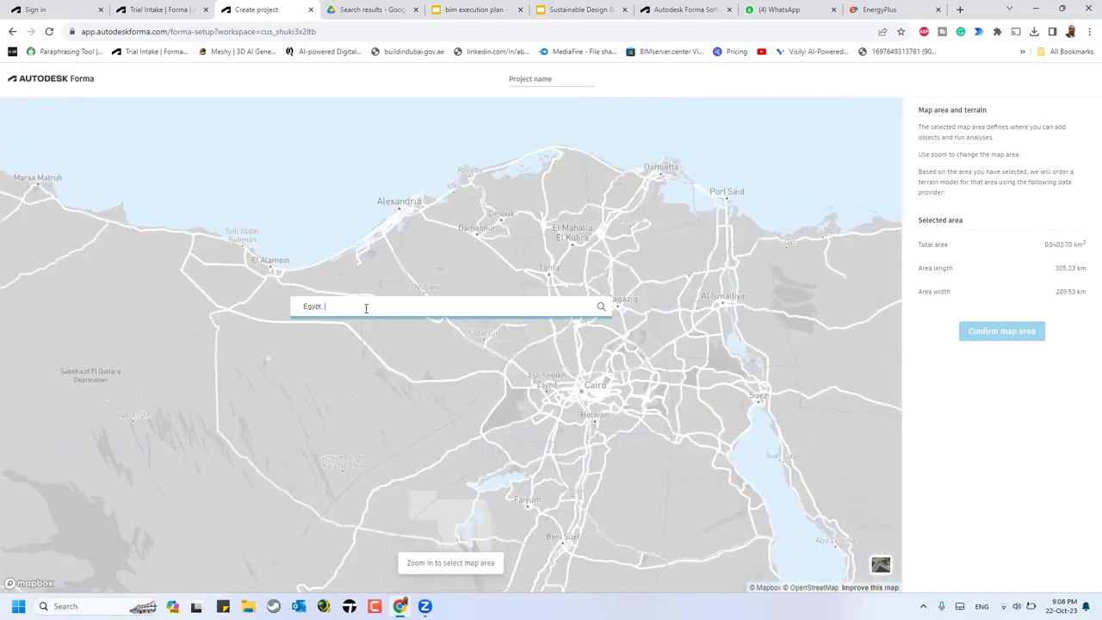
Step: Try to find the project location by searching the map for "Egypt, alex" and choosing the first suggested result
{"action": "type", "text": "alex"}
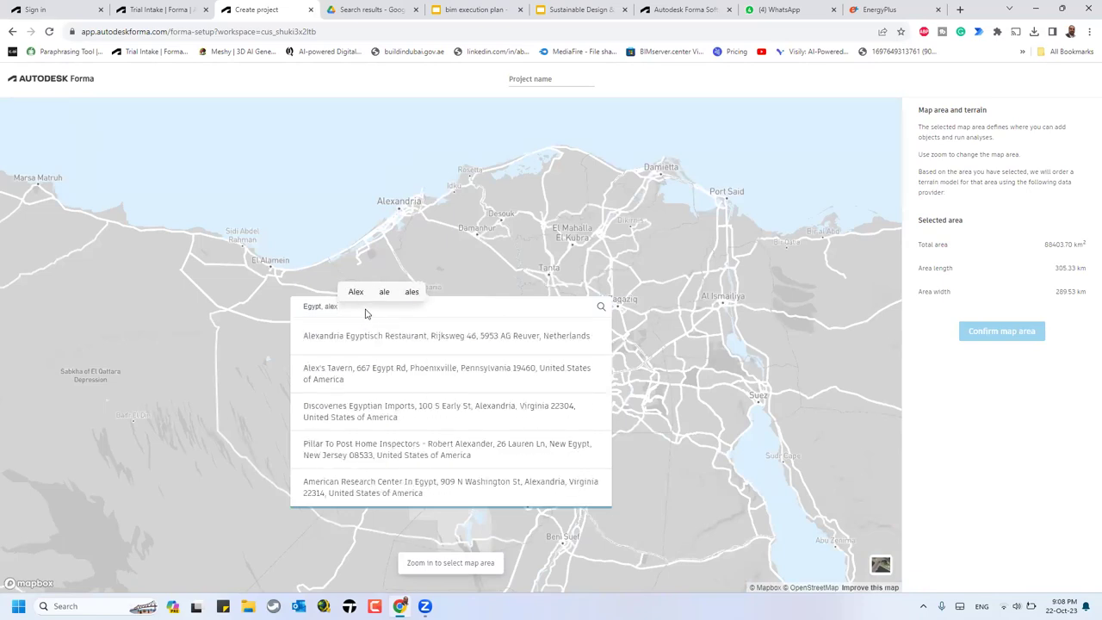
{"action": "left_click", "coordinate": [419, 345]}
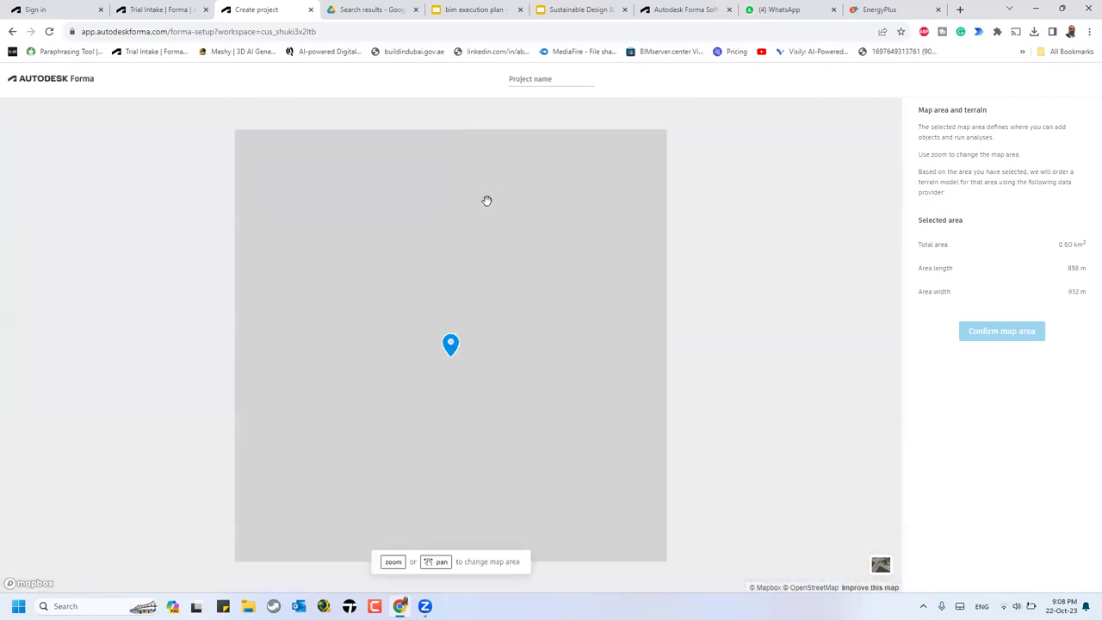
{"action": "scroll", "coordinate": [422, 320], "scroll_direction": "down", "scroll_amount": 5}
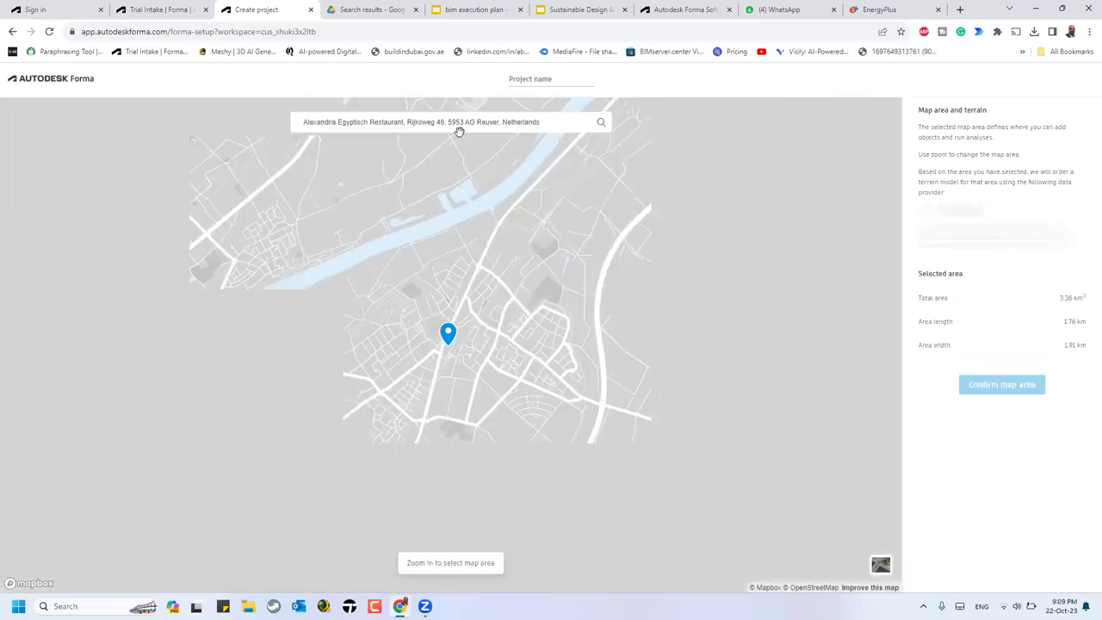
{"action": "scroll", "coordinate": [499, 126], "scroll_direction": "down", "scroll_amount": 5}
Step: Search the map for "egypt , alex" and choose the result Alexandria, Alexandria, Egypt
{"action": "triple_click", "coordinate": [522, 125]}
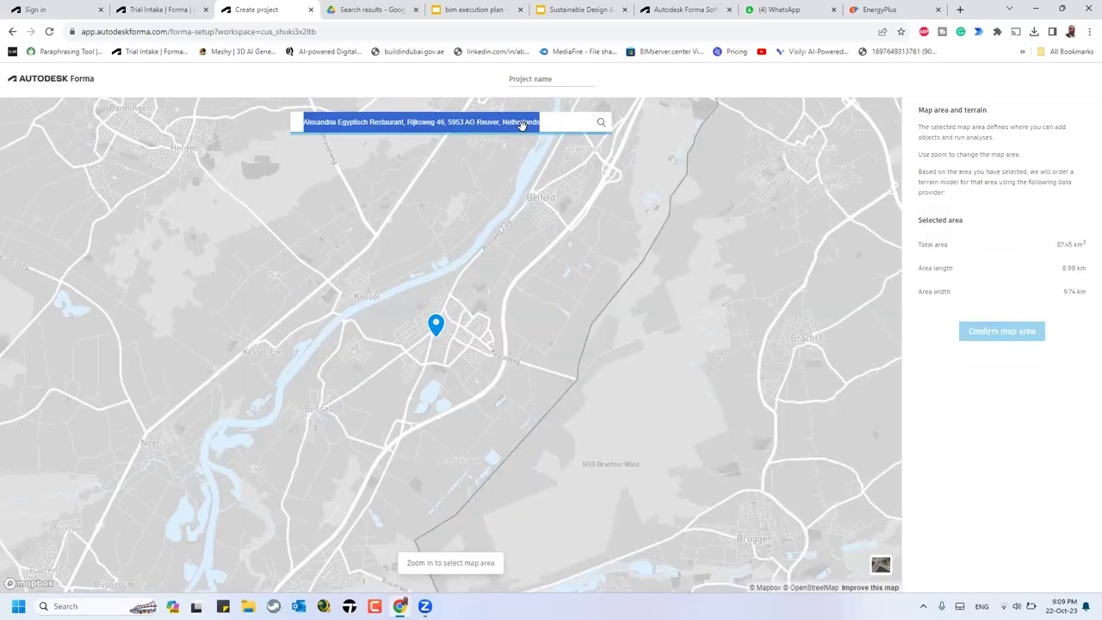
{"action": "type", "text": "eg"}
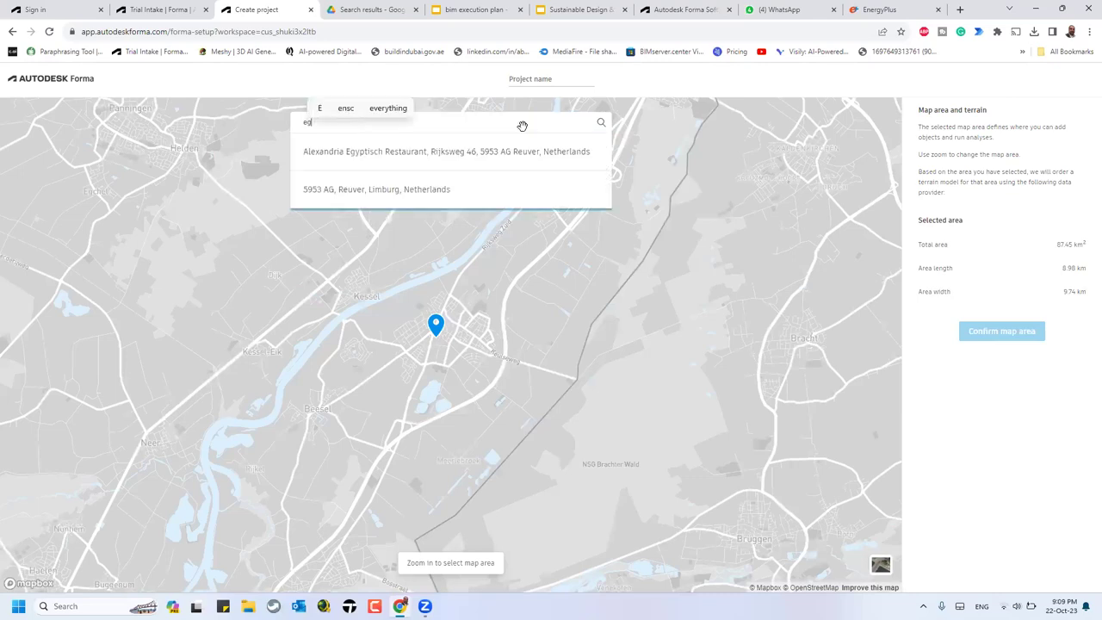
{"action": "type", "text": "ypt "}
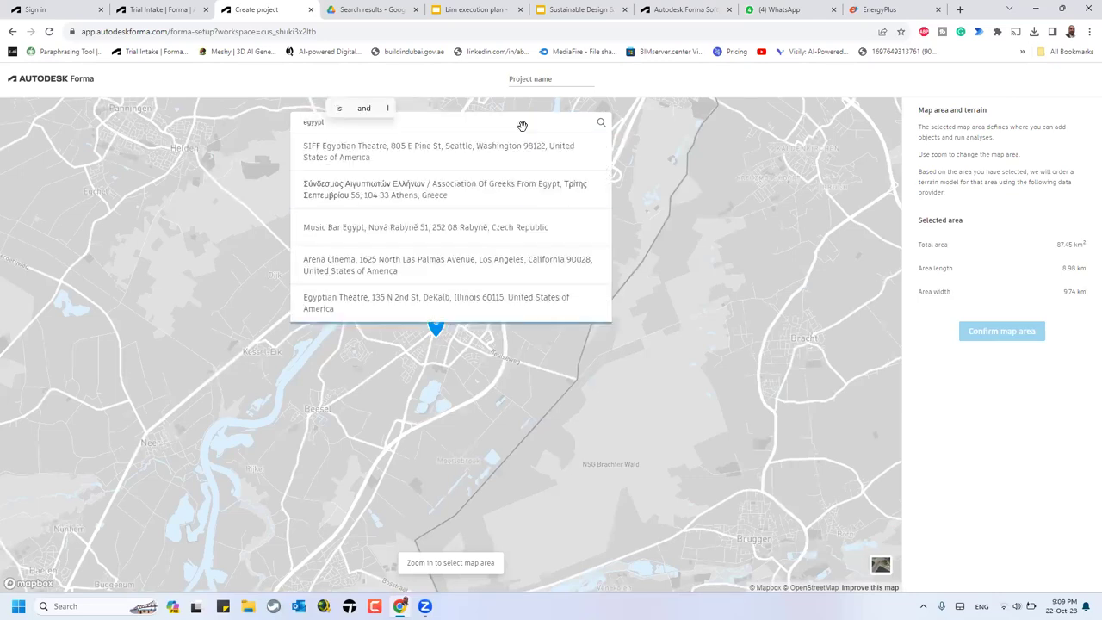
{"action": "type", "text": ", alex"}
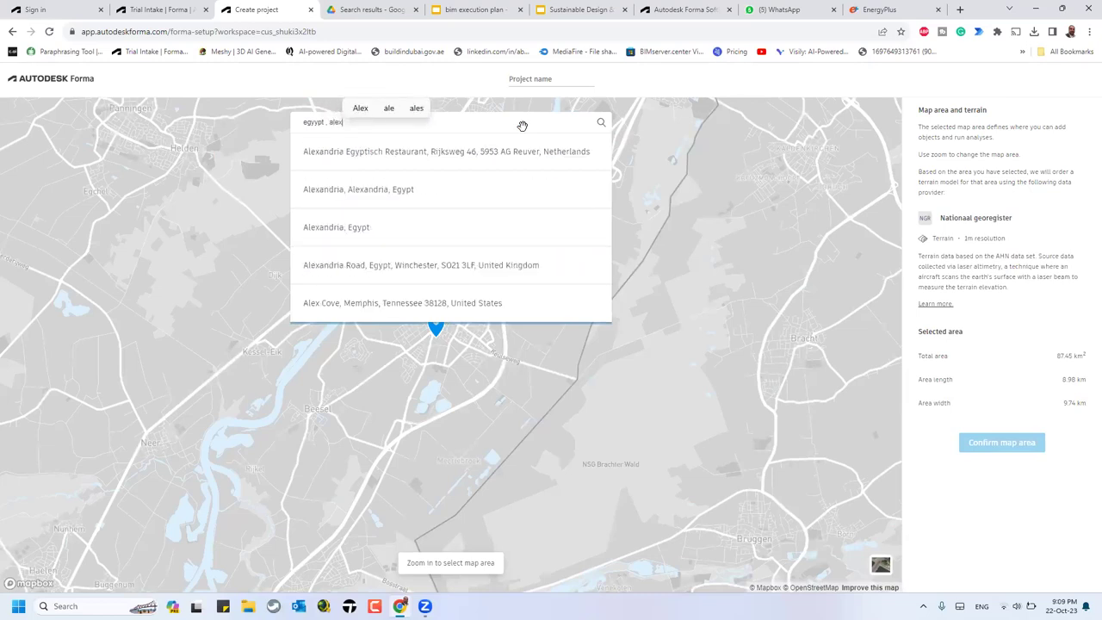
{"action": "left_click", "coordinate": [450, 190]}
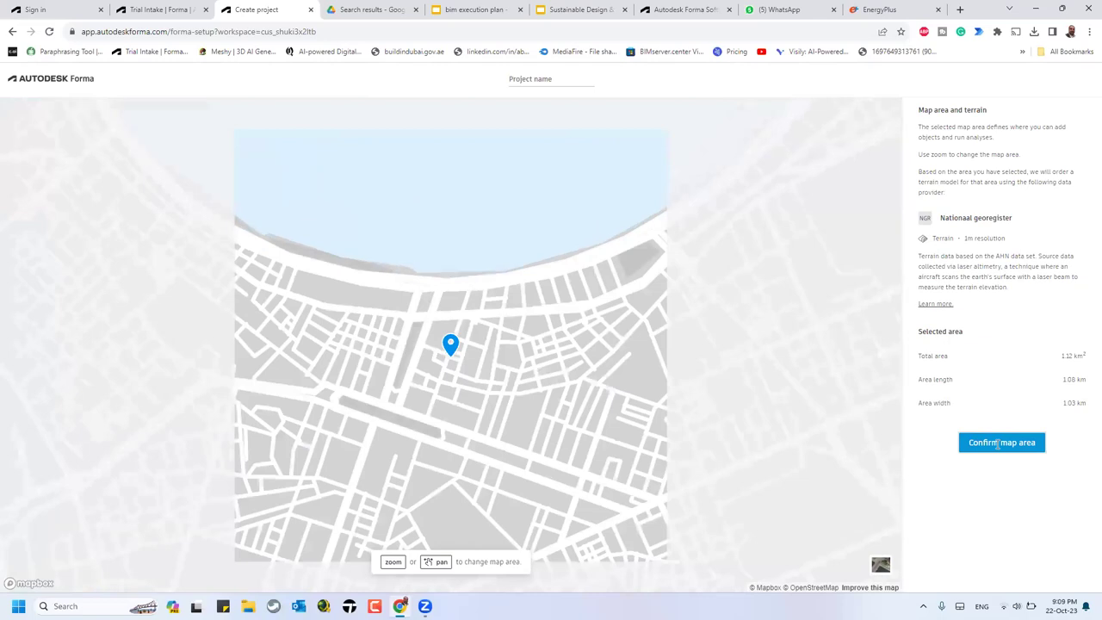
Step: Name the project "almonsoura" and confirm the map area around the Alexandria marker
{"action": "left_click", "coordinate": [999, 443]}
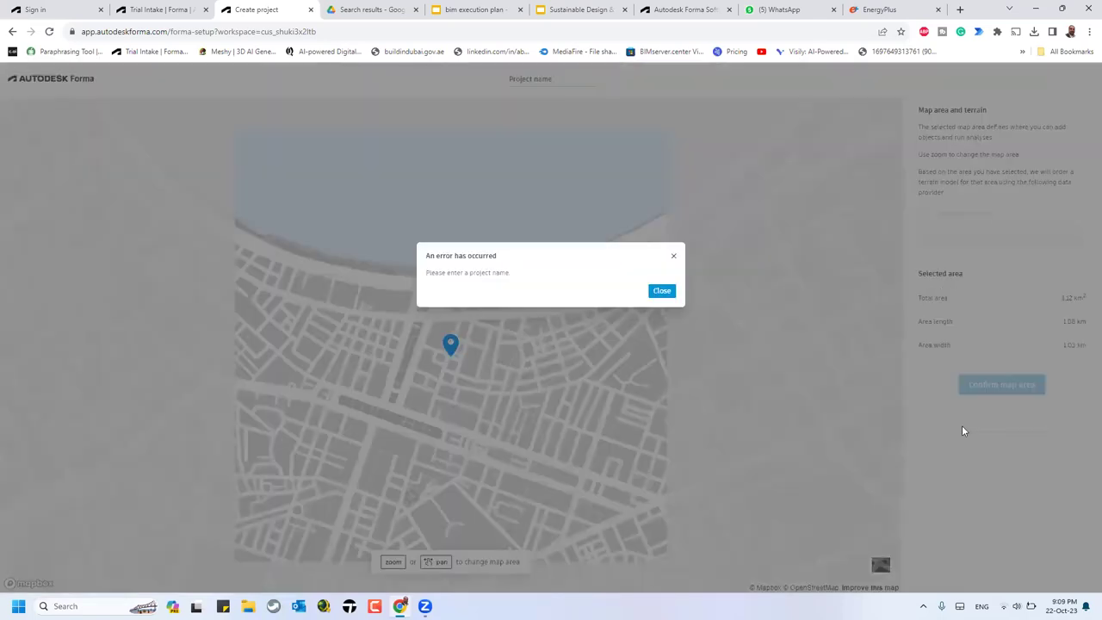
{"action": "left_click", "coordinate": [662, 292]}
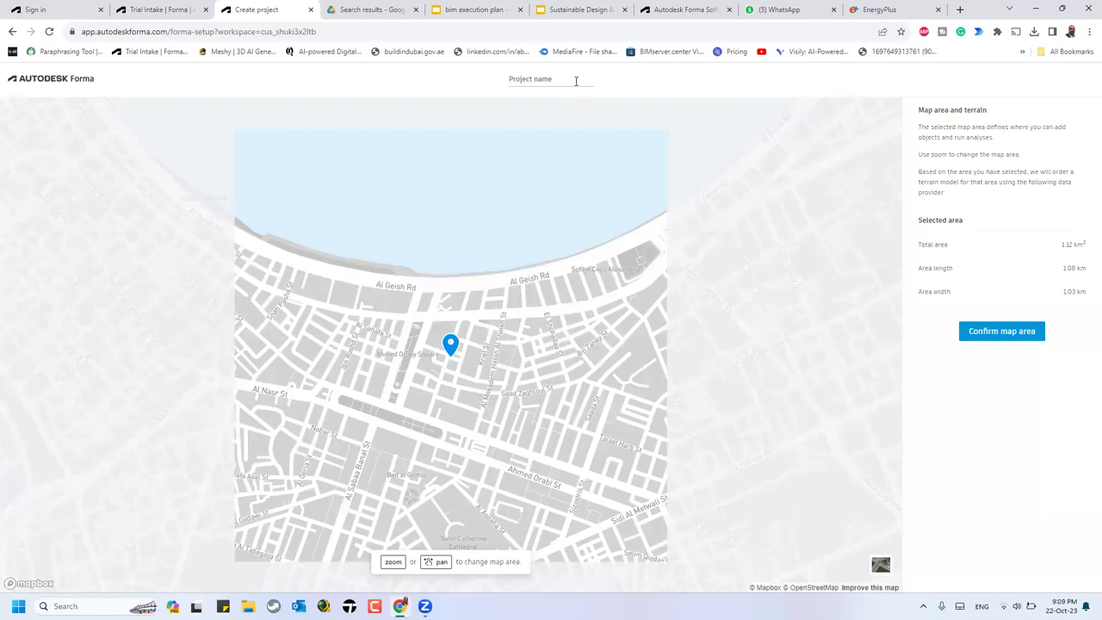
{"action": "left_click", "coordinate": [581, 73]}
{"action": "type", "text": "almond"}
{"action": "key", "text": "BackSpace"}
{"action": "type", "text": "oura"}
{"action": "left_click", "coordinate": [529, 78]}
{"action": "type", "text": "s"}
{"action": "left_click", "coordinate": [1009, 334]}
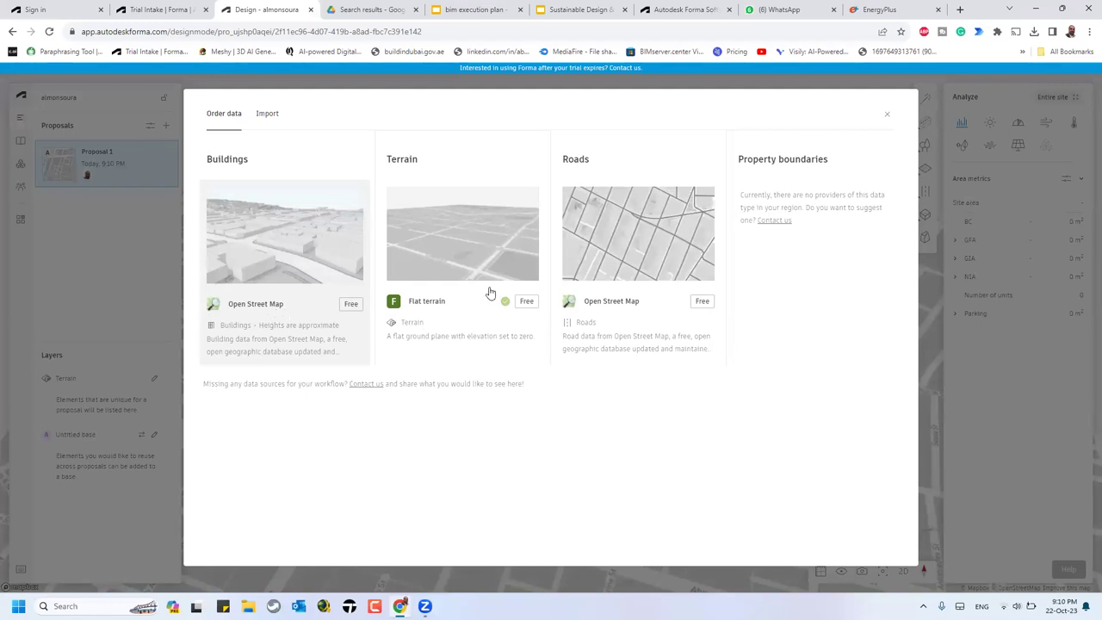
Step: Order the free Open Street Map buildings data for the project area
{"action": "left_click", "coordinate": [291, 312]}
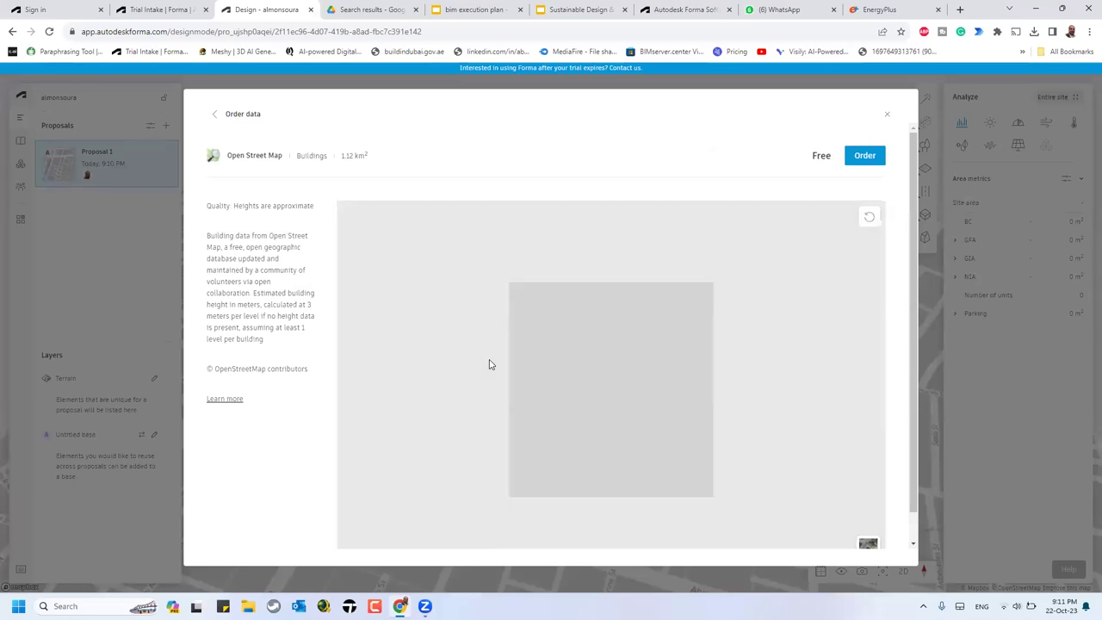
{"action": "left_click", "coordinate": [860, 156]}
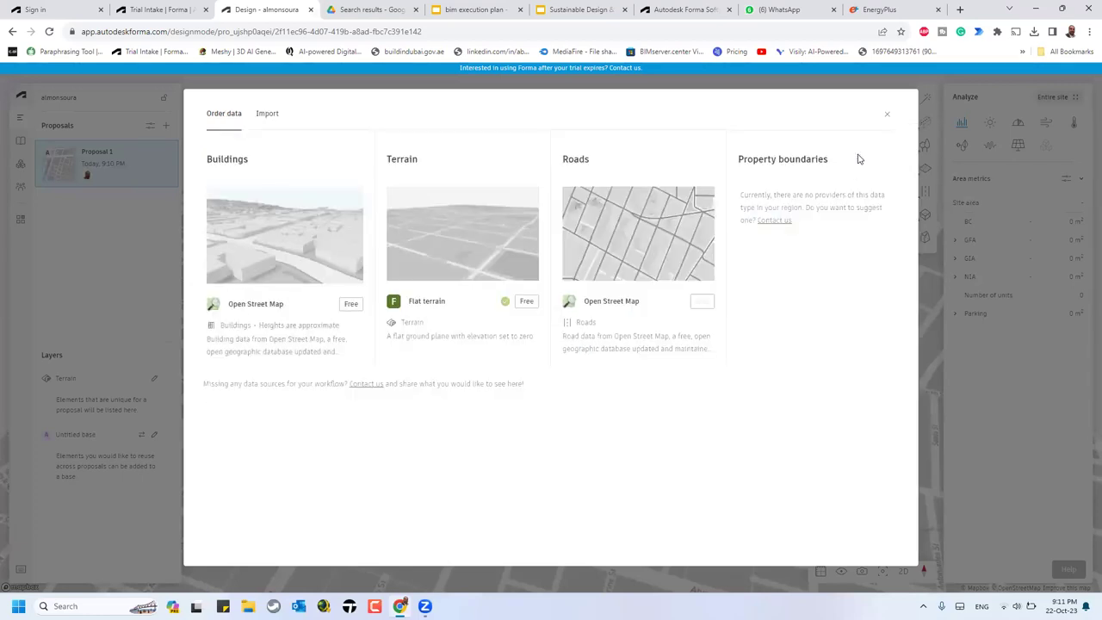
{"action": "left_click", "coordinate": [296, 264]}
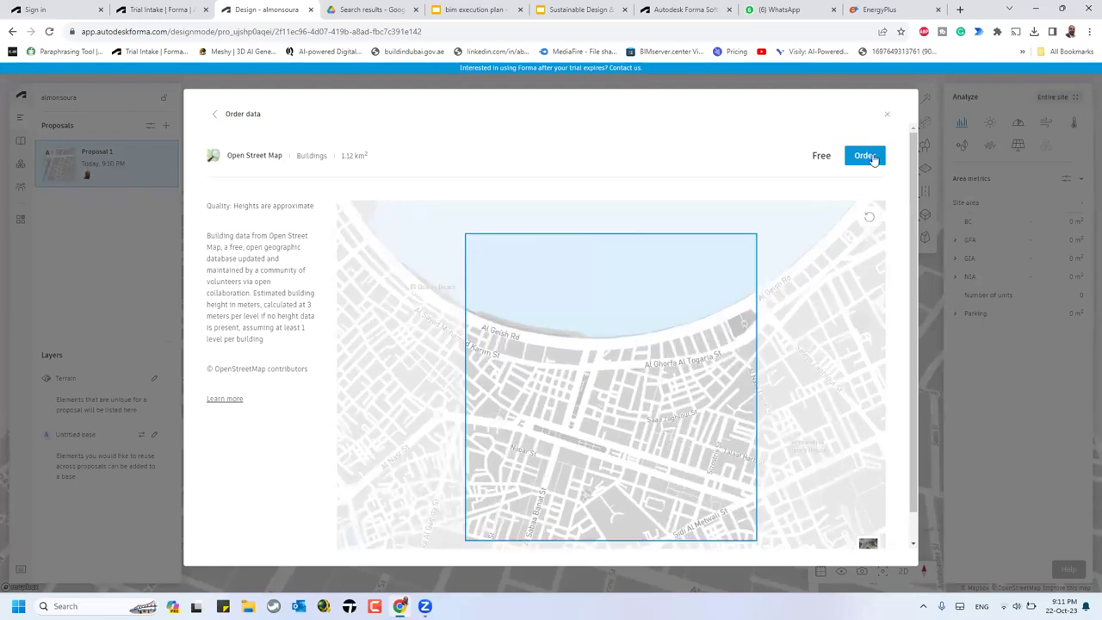
{"action": "left_click", "coordinate": [865, 155]}
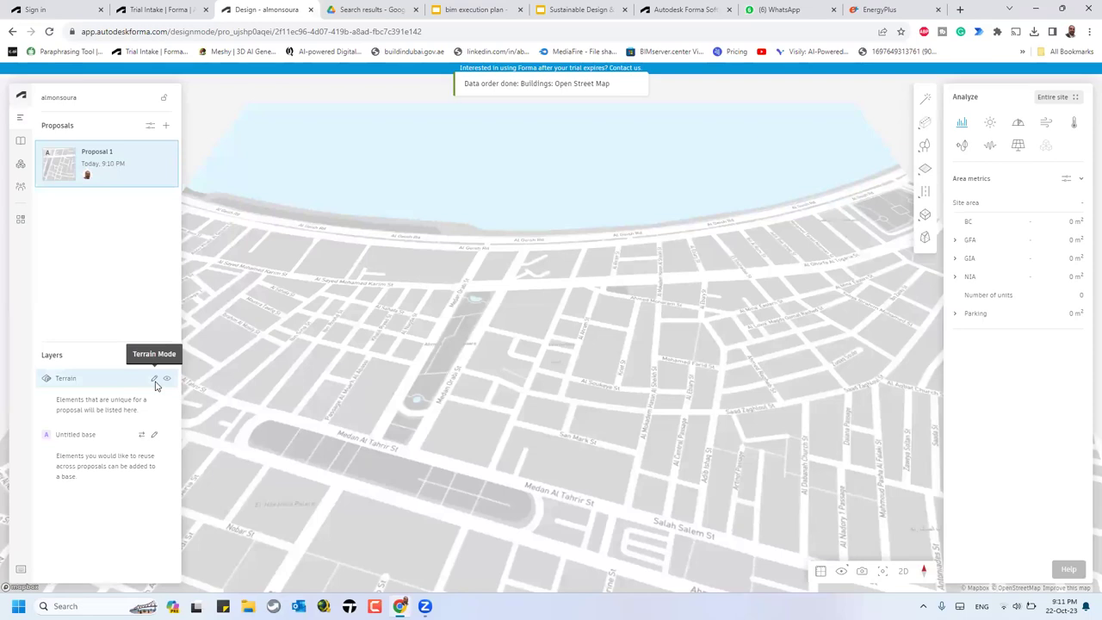
Step: Look over the terrain mode with its Trace existing shape tool, then return to the design and check the library and extensions
{"action": "mouse_move", "coordinate": [156, 385]}
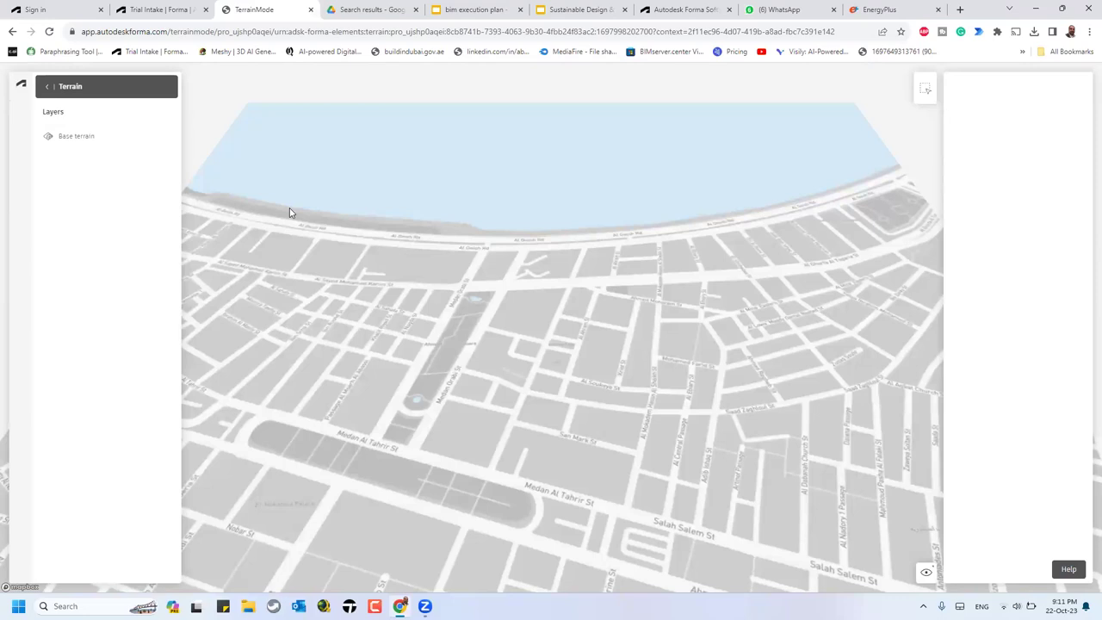
{"action": "left_click", "coordinate": [926, 90]}
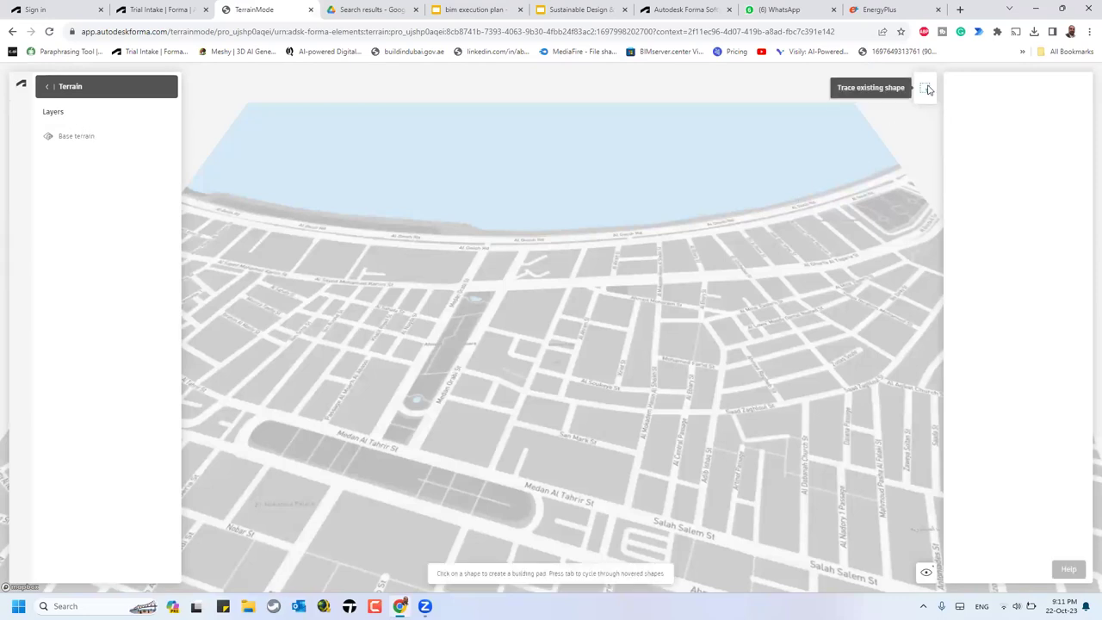
{"action": "left_click_drag", "start_coordinate": [518, 303], "coordinate": [540, 329]}
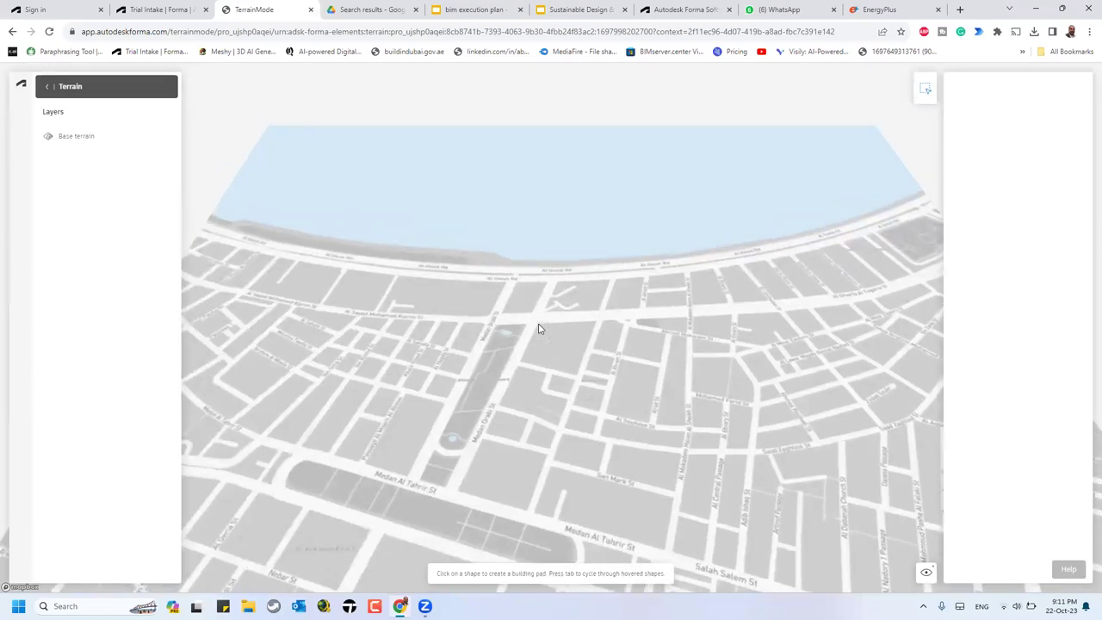
{"action": "left_click", "coordinate": [47, 89]}
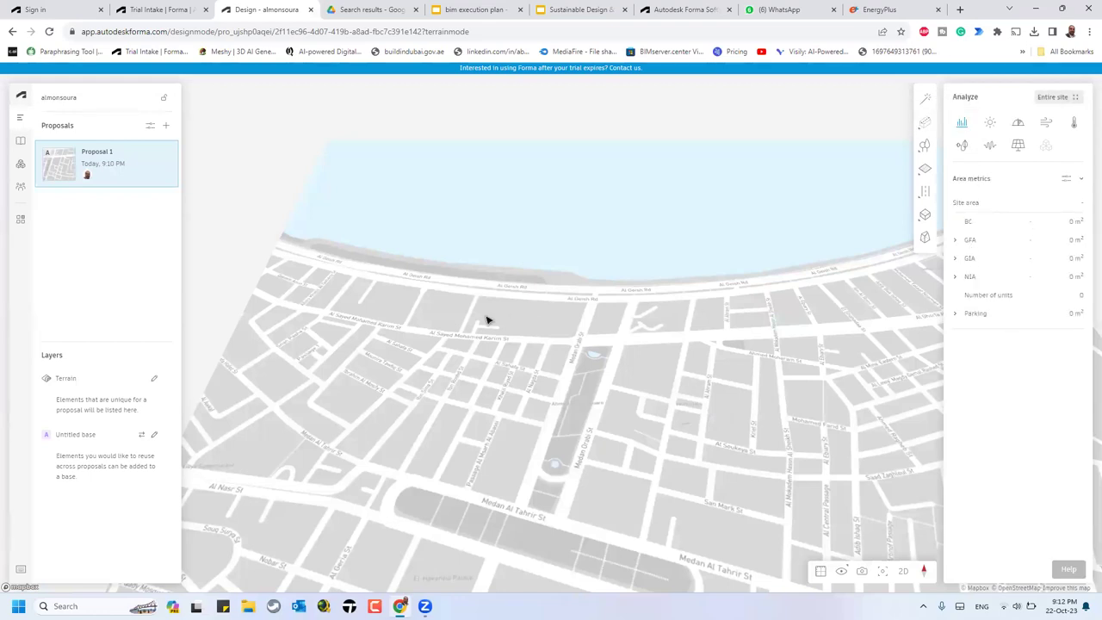
{"action": "left_click", "coordinate": [20, 141]}
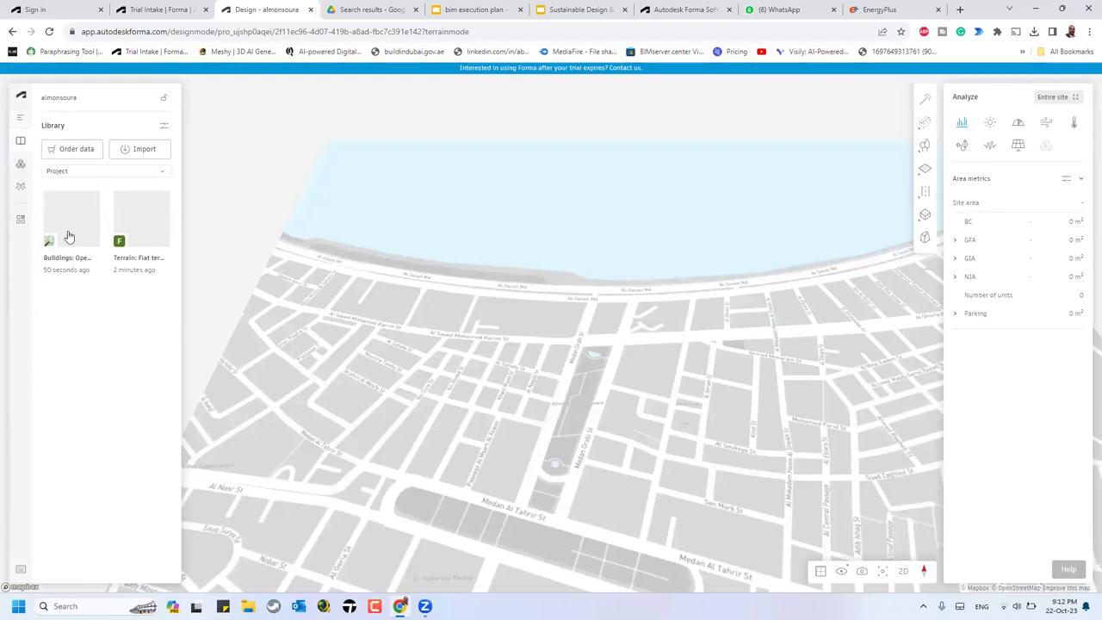
{"action": "left_click", "coordinate": [23, 170]}
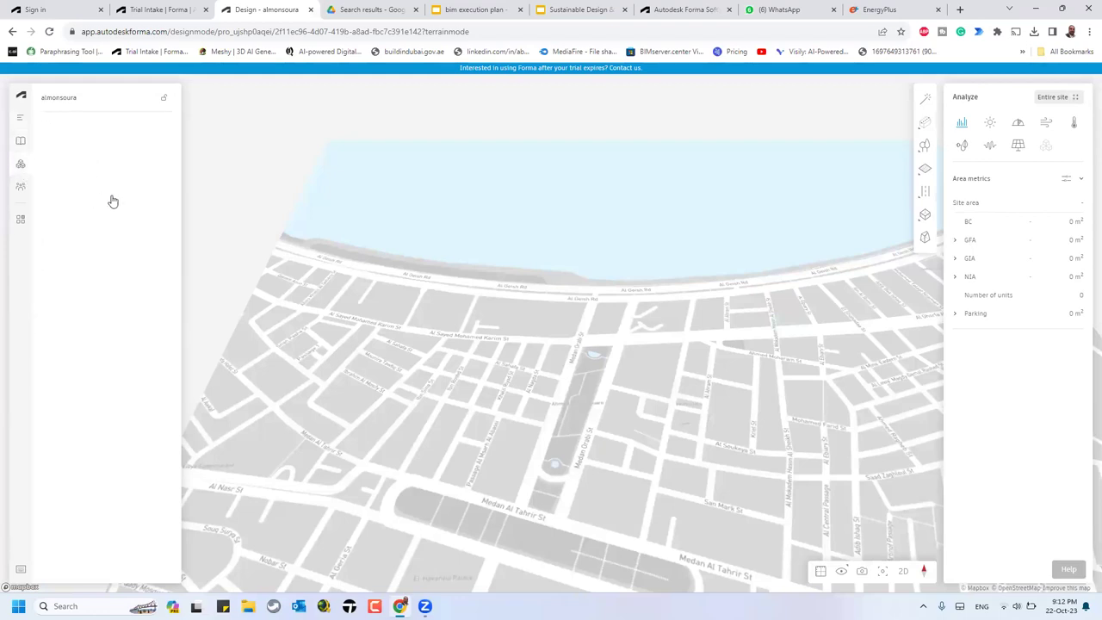
Step: Try to run a sun hours analysis for June 21, and bring up the noise analysis
{"action": "left_click", "coordinate": [990, 123]}
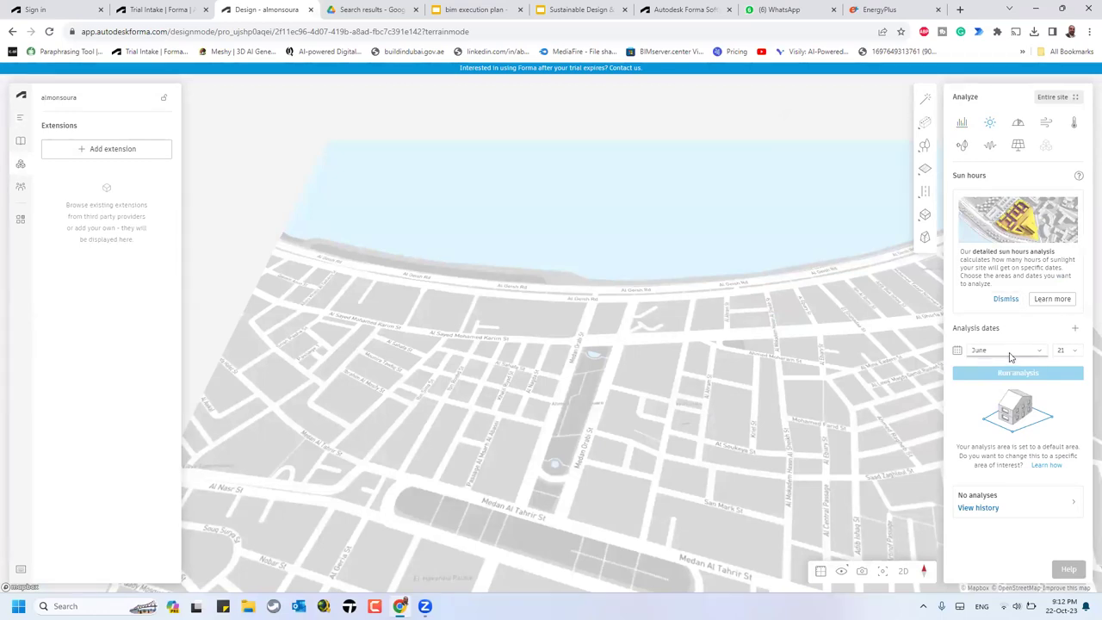
{"action": "left_click", "coordinate": [1017, 374]}
{"action": "left_click", "coordinate": [1074, 124]}
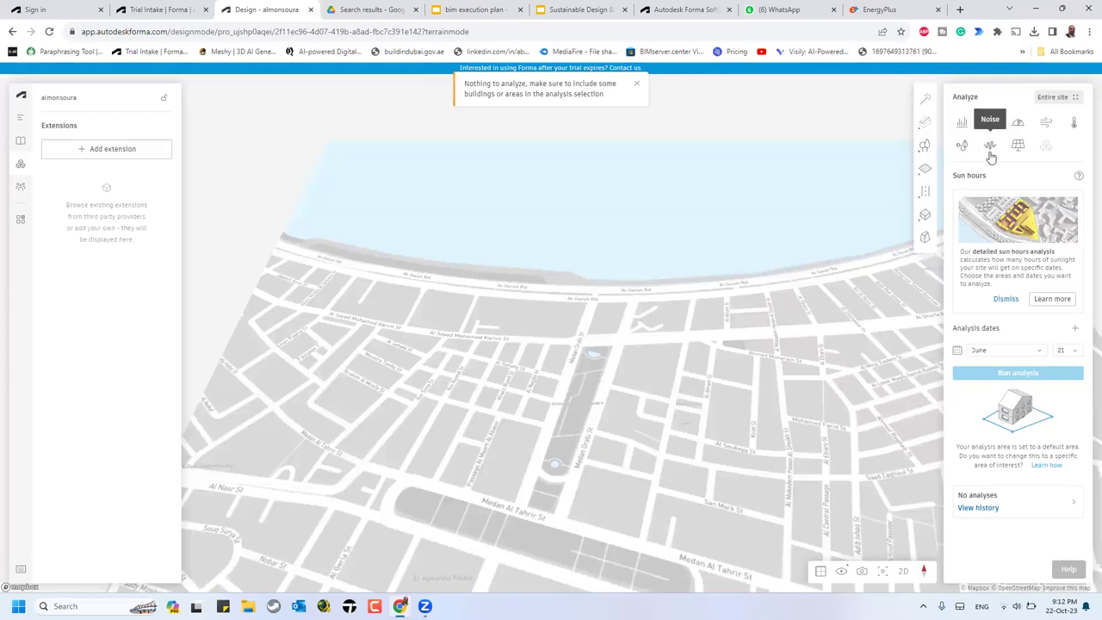
{"action": "left_click", "coordinate": [991, 146]}
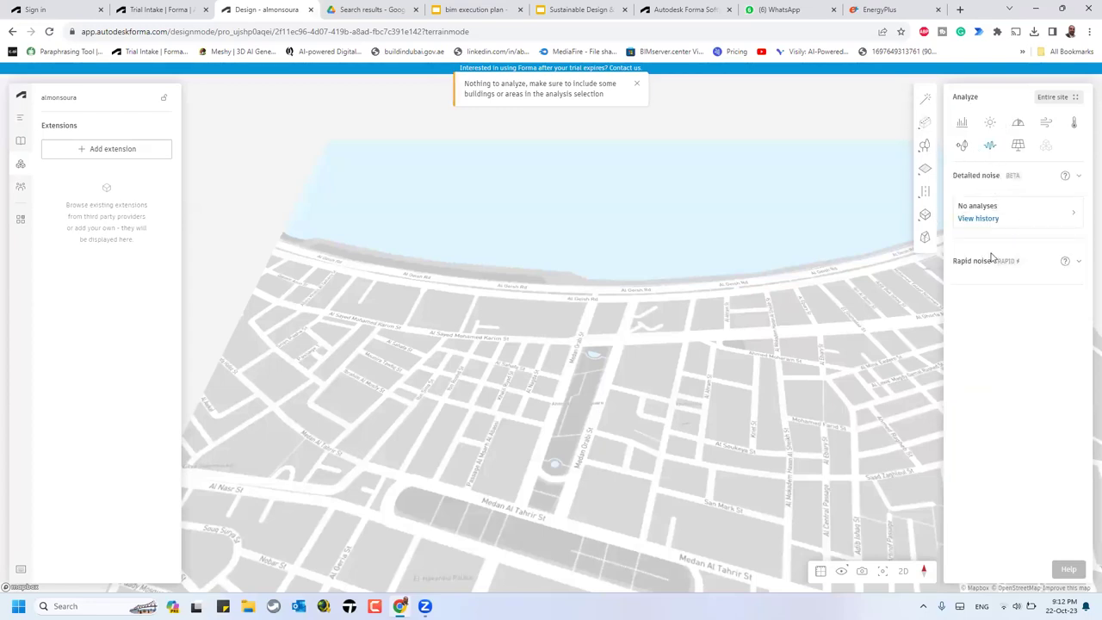
Step: Draw a tall four-sided building, about 50 m deep, on the block beside Medan Orabi St near the waterfront
{"action": "mouse_move", "coordinate": [924, 131]}
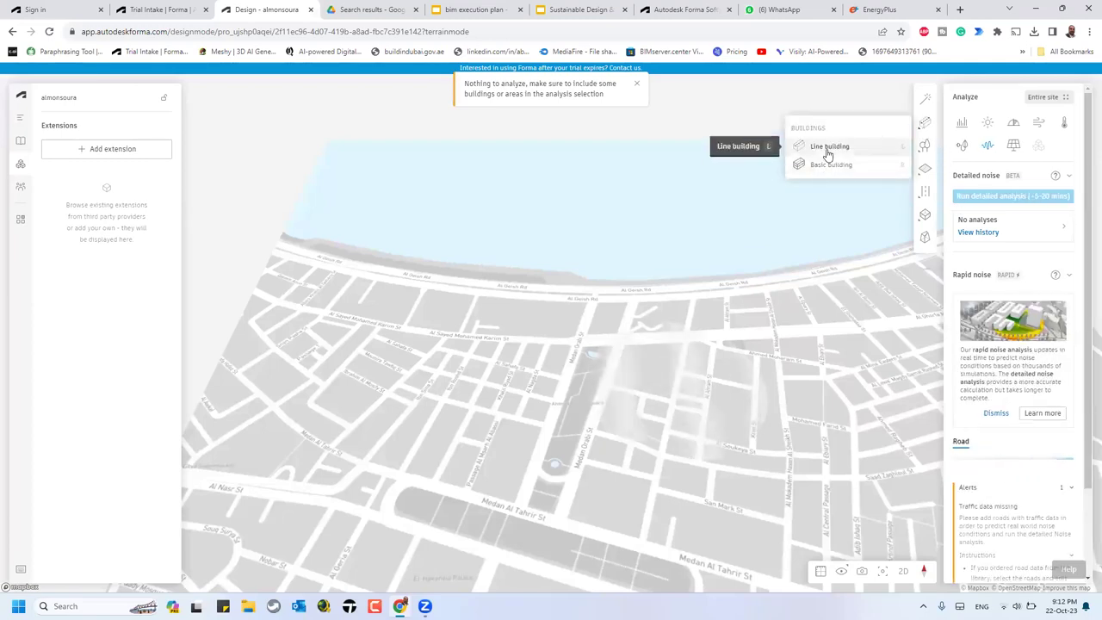
{"action": "left_click", "coordinate": [628, 347]}
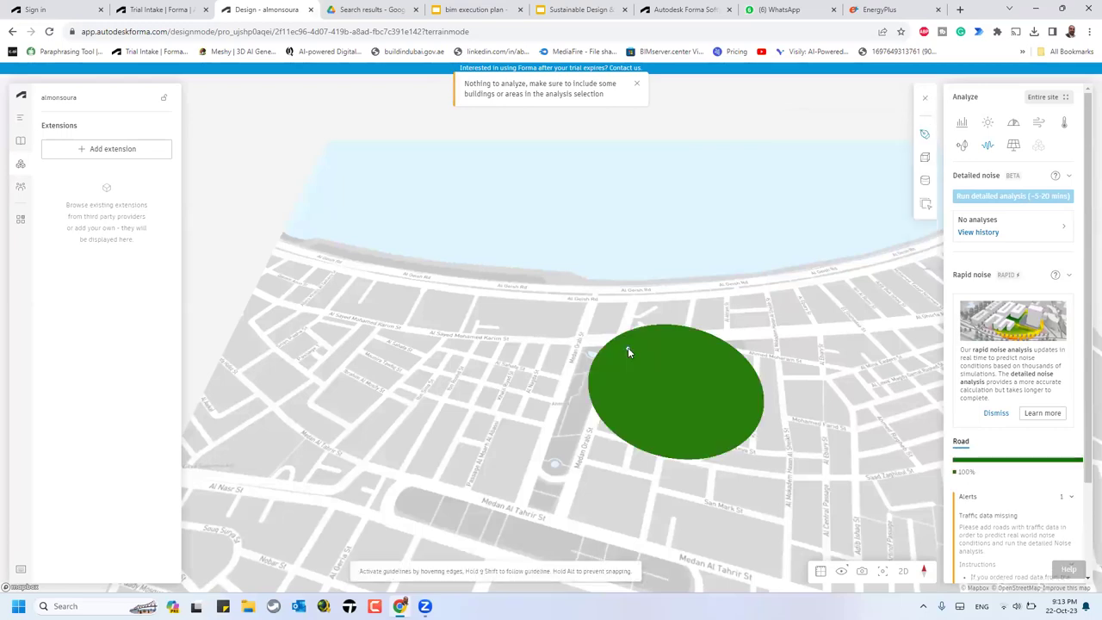
{"action": "left_click", "coordinate": [677, 347]}
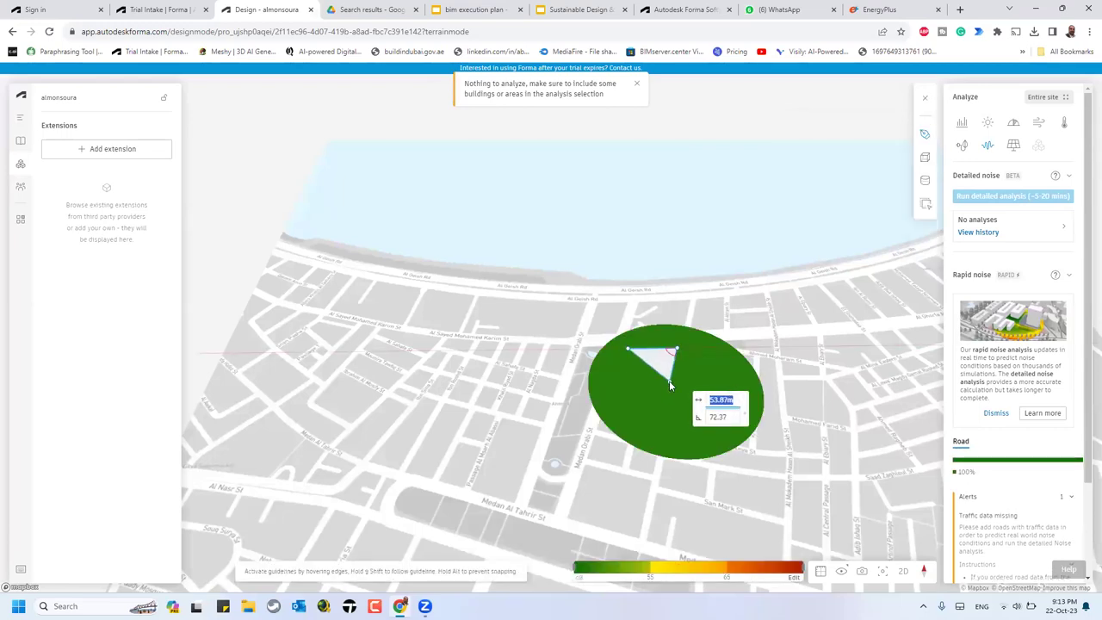
{"action": "left_click", "coordinate": [669, 384]}
{"action": "left_click", "coordinate": [625, 385]}
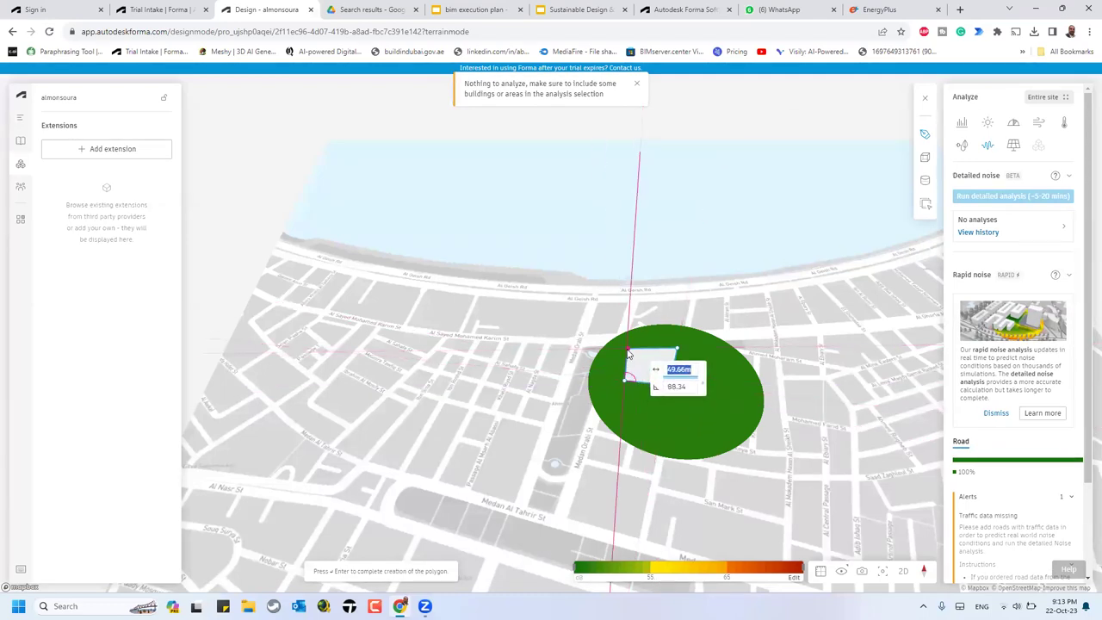
{"action": "left_click", "coordinate": [628, 351]}
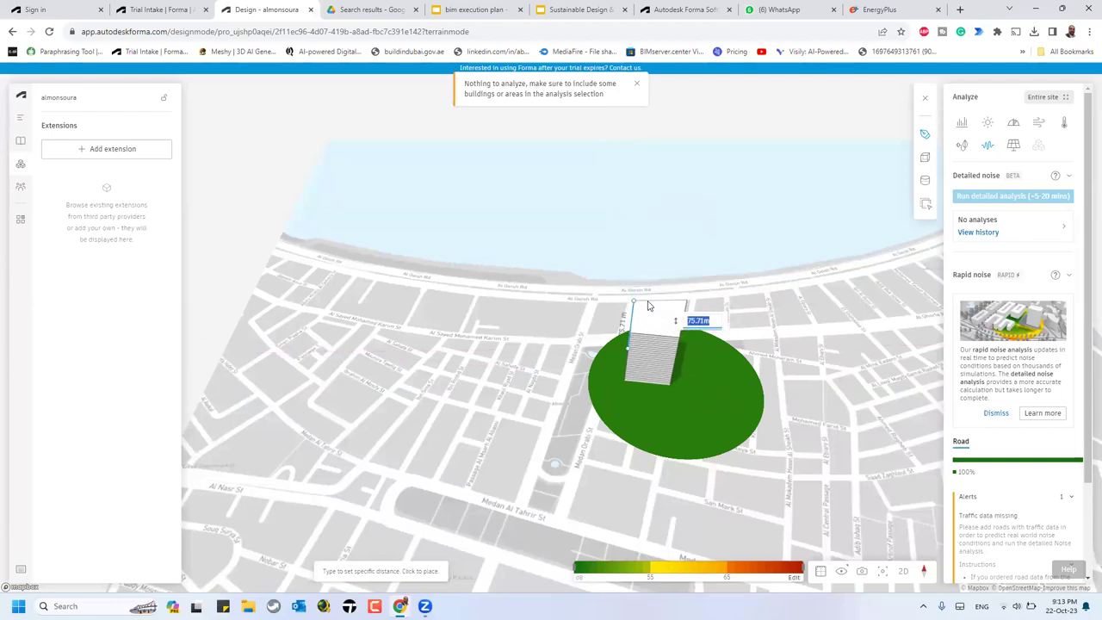
{"action": "left_click", "coordinate": [800, 224]}
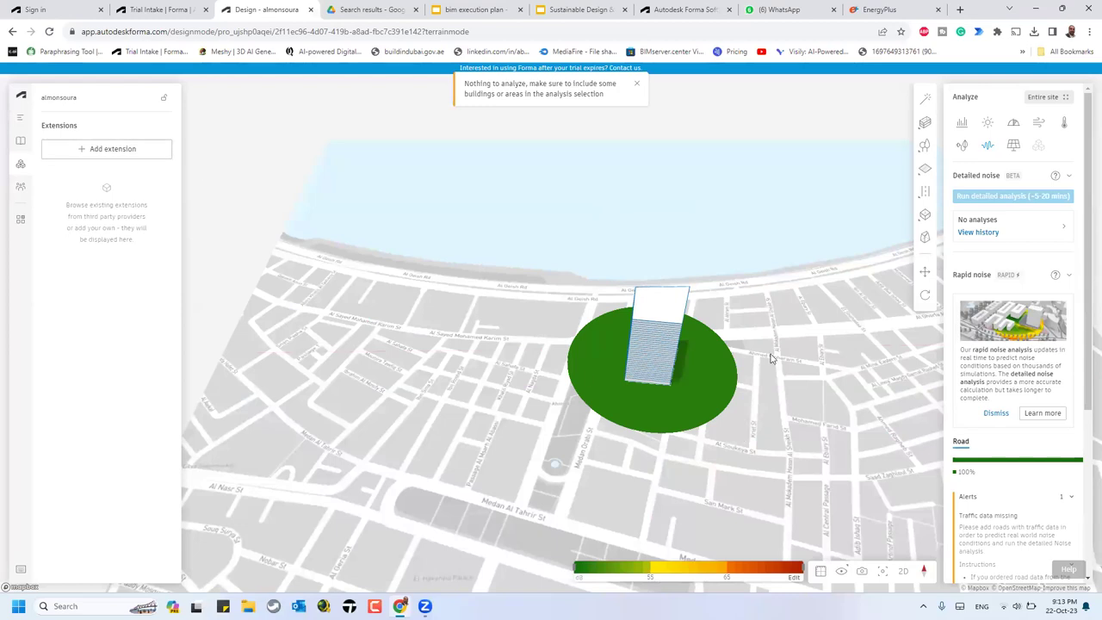
Step: Run a solar energy analysis on the new building with the default analysis area
{"action": "left_click", "coordinate": [1015, 147]}
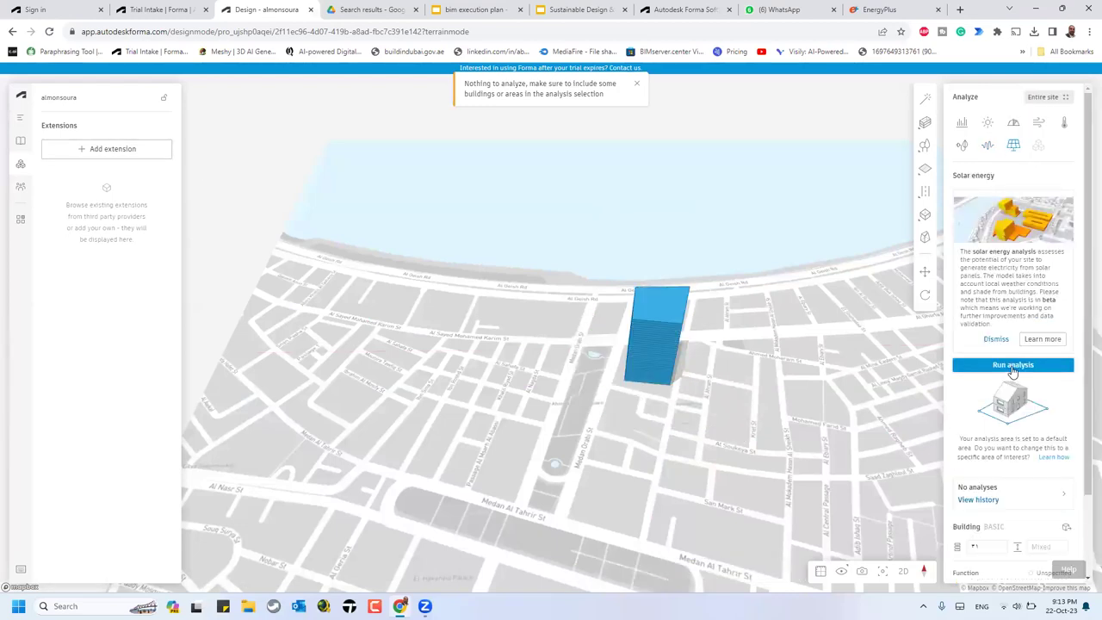
{"action": "left_click", "coordinate": [1014, 367]}
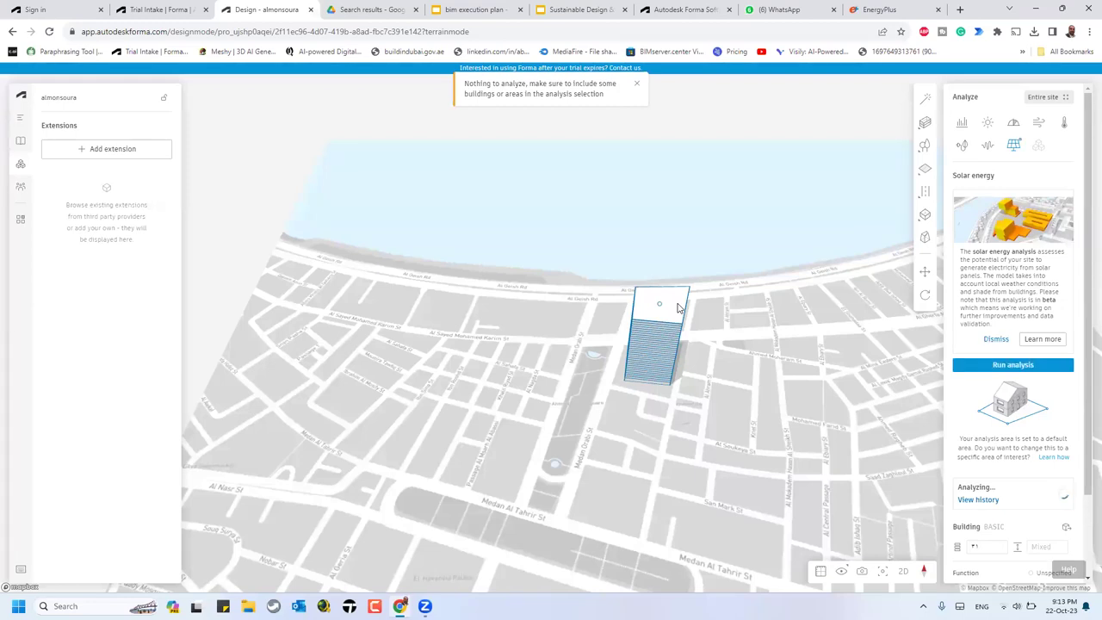
{"action": "left_click", "coordinate": [1030, 368]}
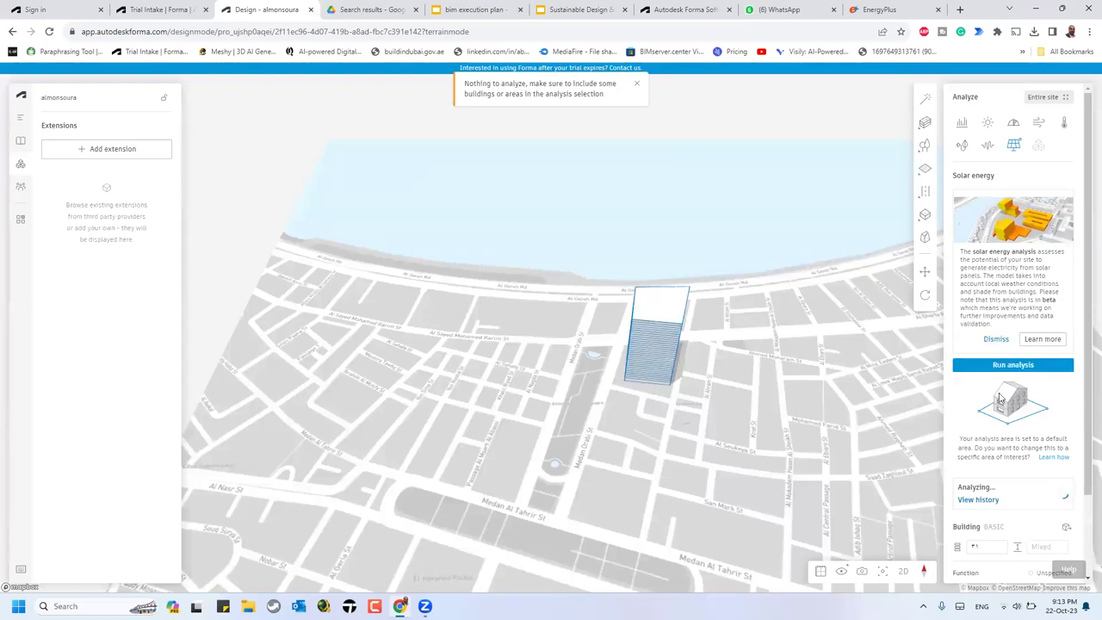
Step: Set the building beside Medan Orabi St to 16 floors with a floor height of 4.5 m
{"action": "scroll", "coordinate": [999, 486], "scroll_direction": "down", "scroll_amount": 2}
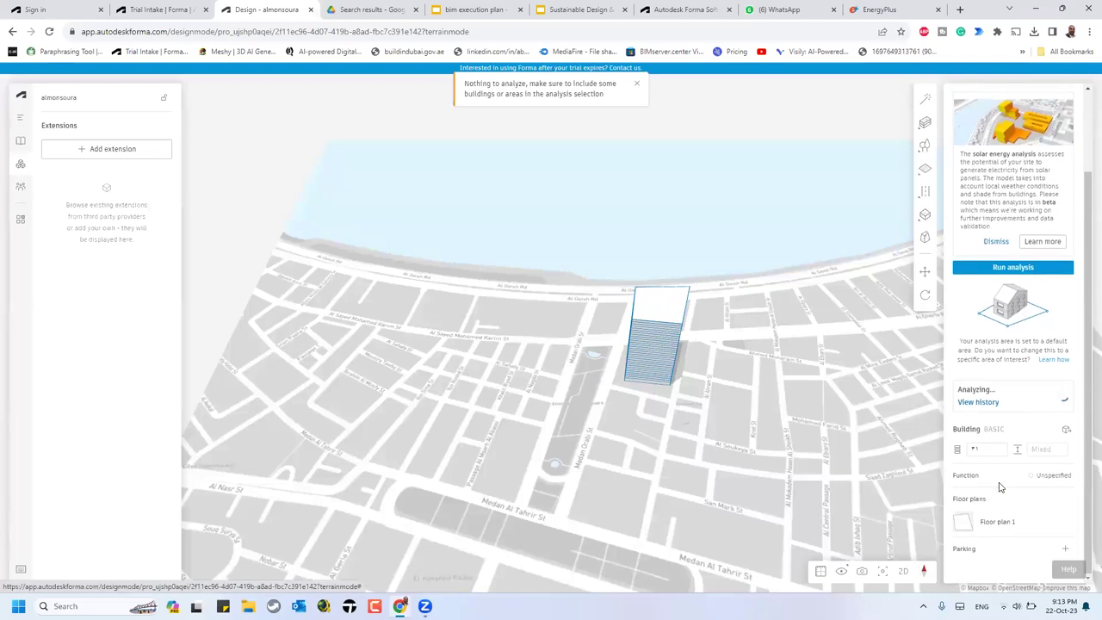
{"action": "left_click", "coordinate": [965, 446]}
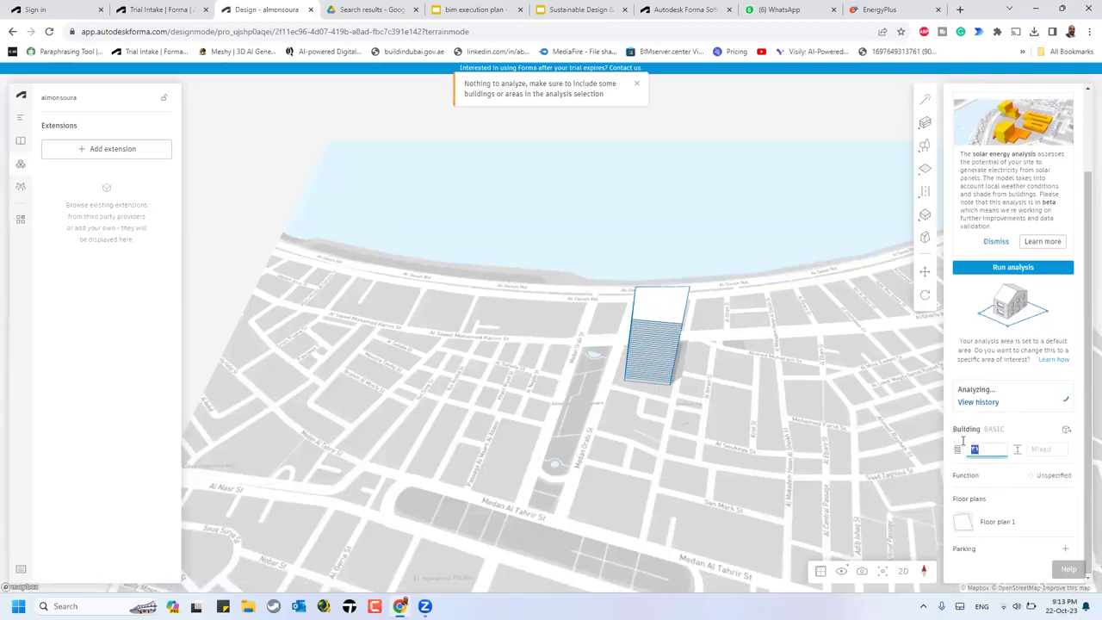
{"action": "type", "text": "16"}
{"action": "key", "text": "Return"}
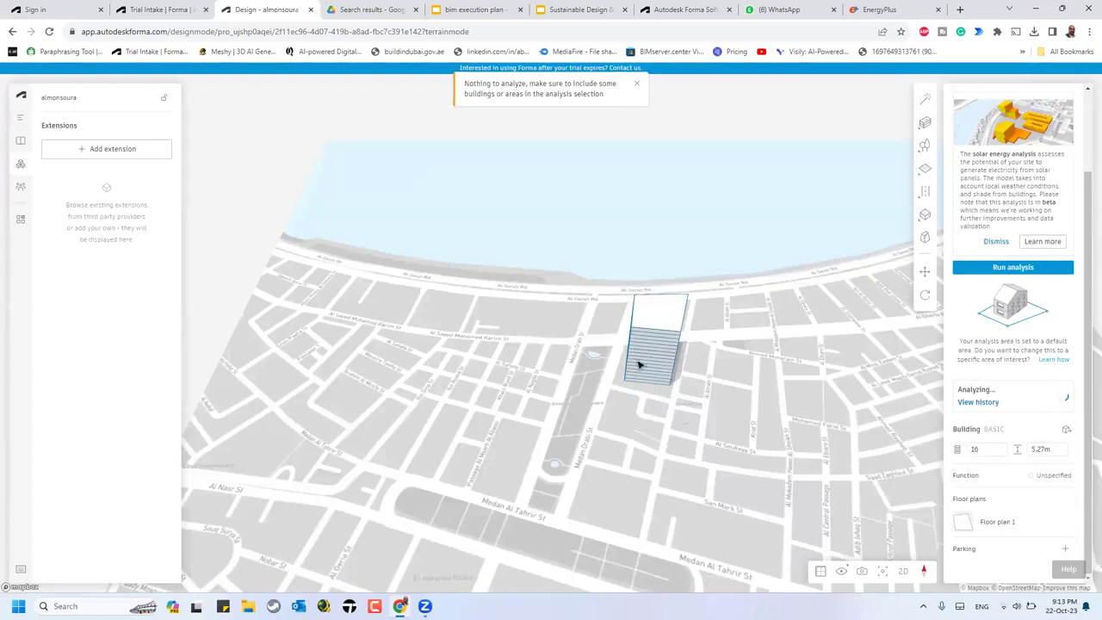
{"action": "right_click_drag", "start_coordinate": [660, 376], "coordinate": [640, 337]}
{"action": "left_click", "coordinate": [1032, 450]}
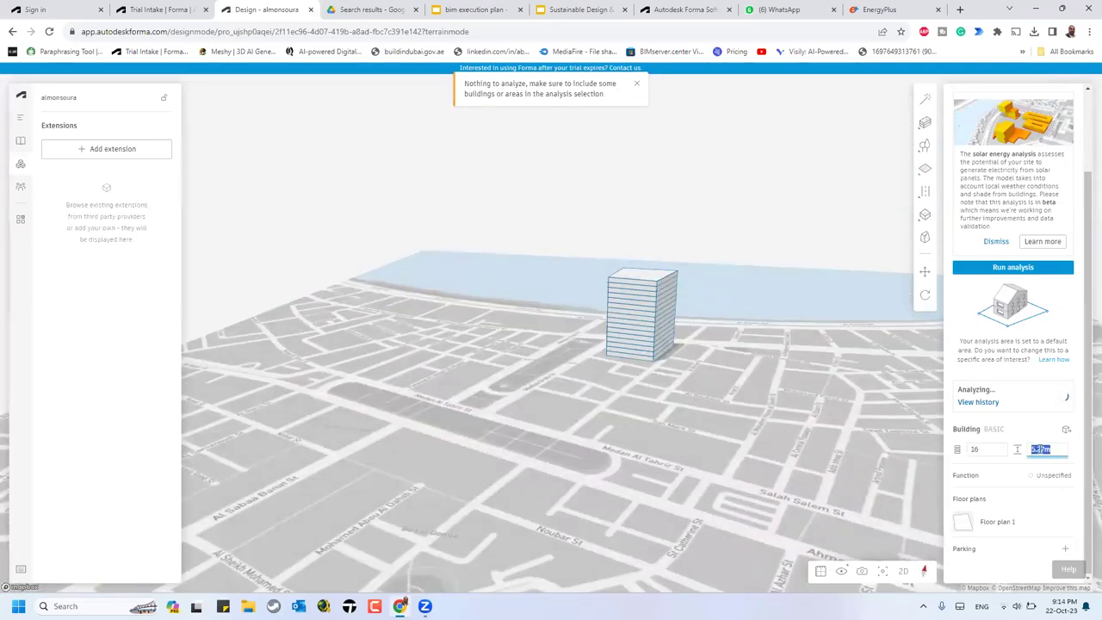
{"action": "type", "text": "4."}
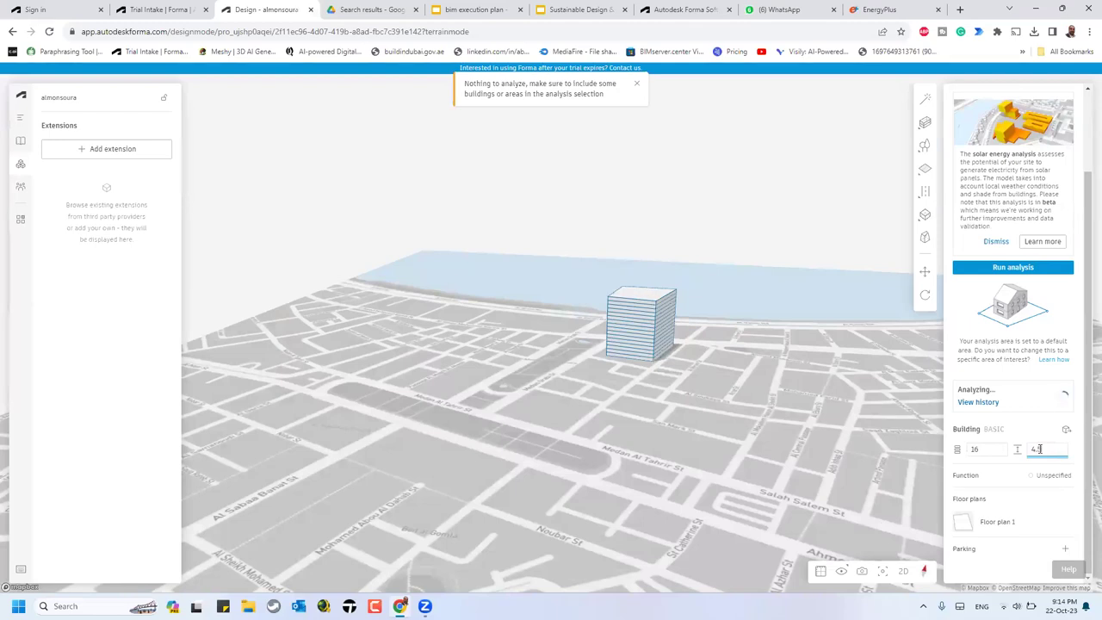
{"action": "type", "text": "5"}
{"action": "key", "text": "Return"}
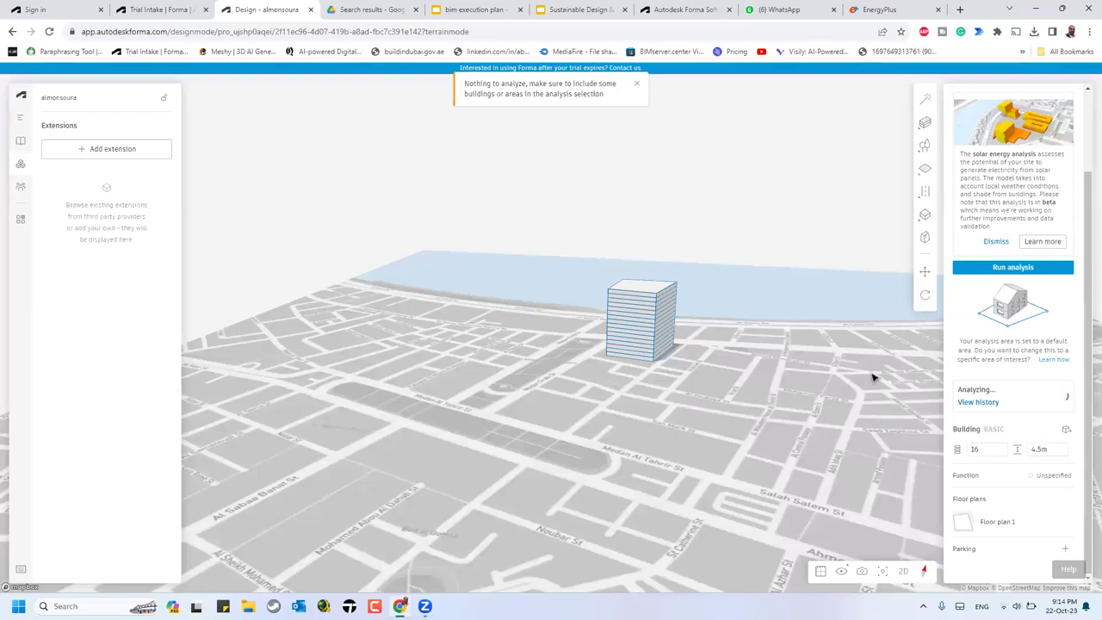
Step: Draw a second, taller four-sided basic building on the block between Al Soukeya St and Kriet St, with a first edge about 35 m long
{"action": "scroll", "coordinate": [651, 315], "scroll_direction": "up", "scroll_amount": 5}
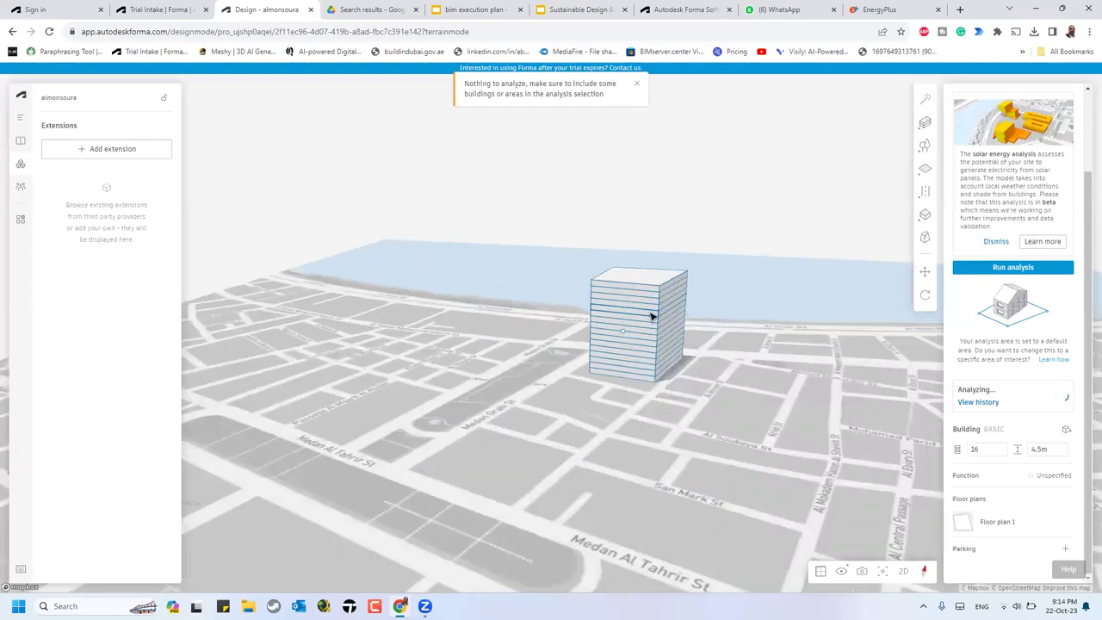
{"action": "scroll", "coordinate": [652, 317], "scroll_direction": "up", "scroll_amount": 2}
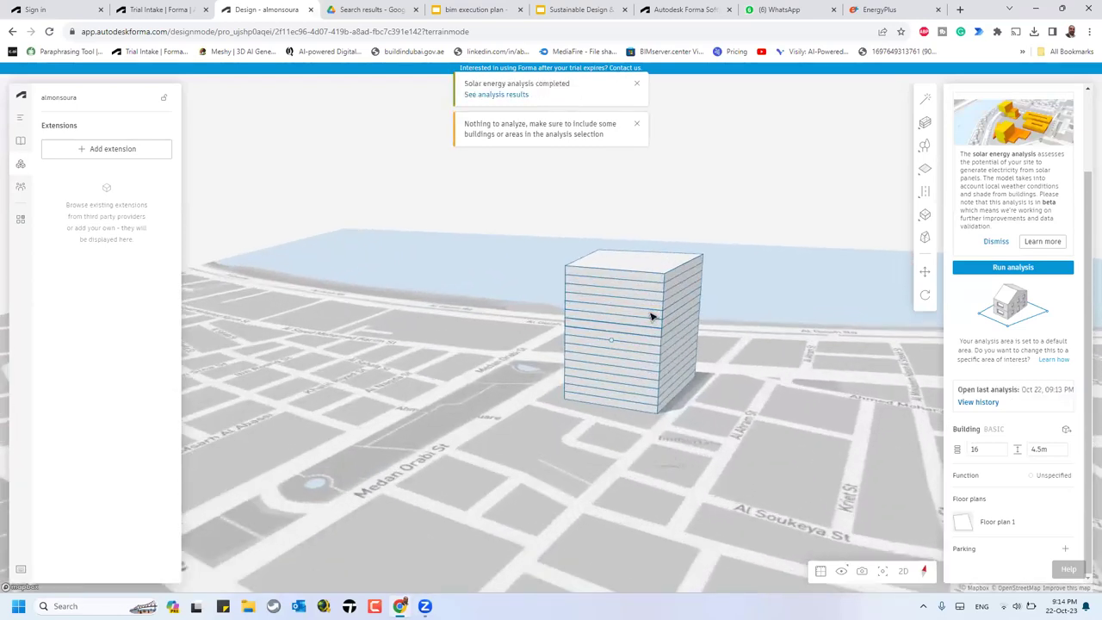
{"action": "mouse_move", "coordinate": [940, 143]}
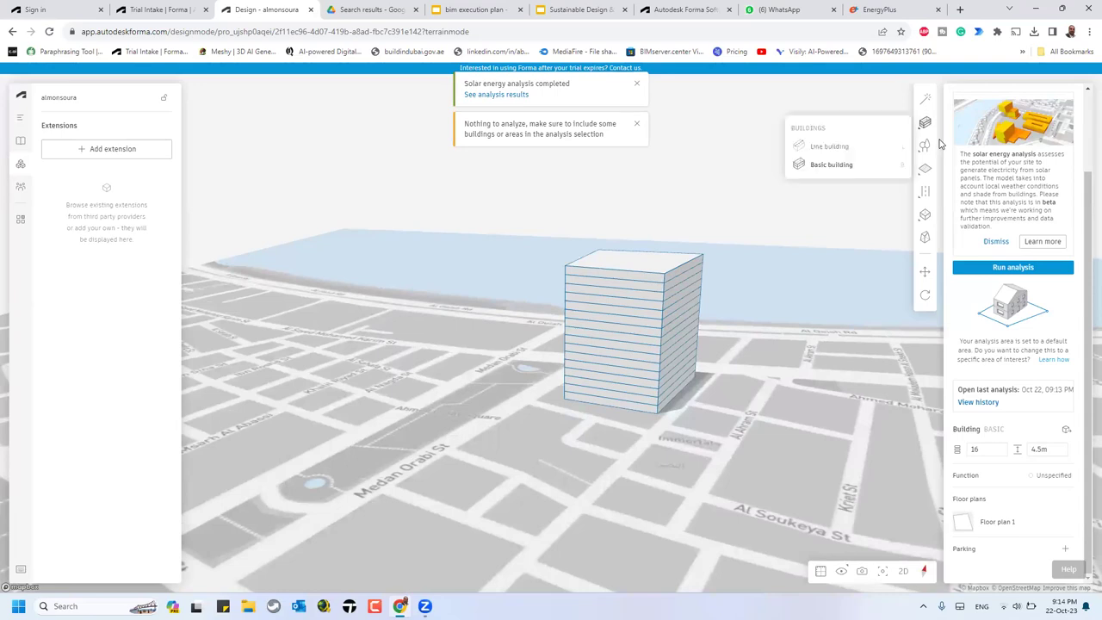
{"action": "left_click", "coordinate": [840, 165]}
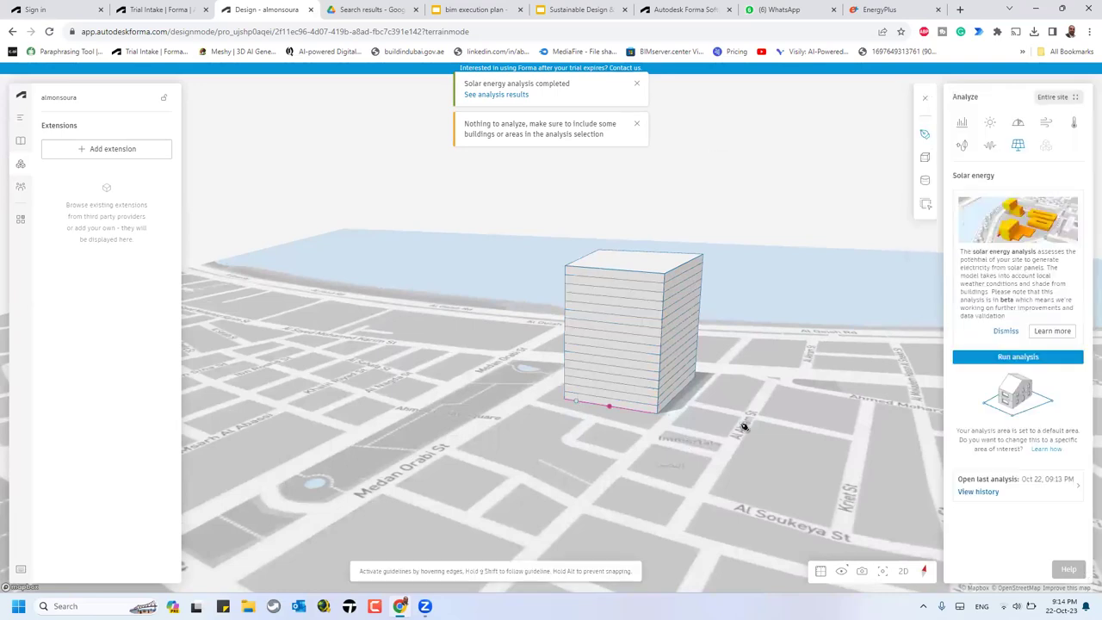
{"action": "left_click", "coordinate": [837, 442]}
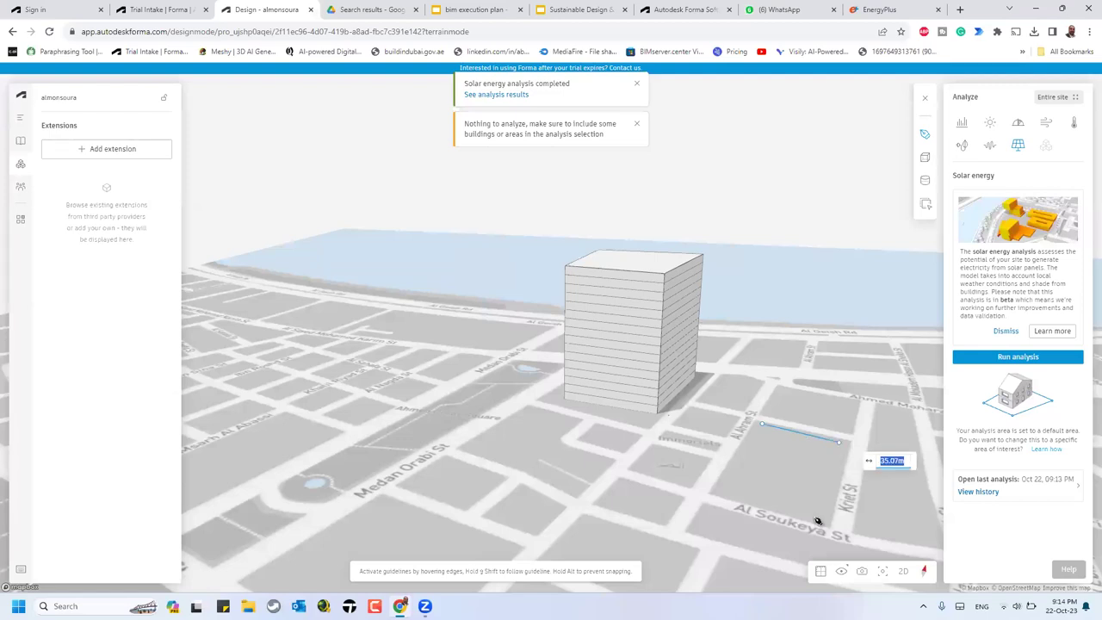
{"action": "left_click", "coordinate": [819, 524]}
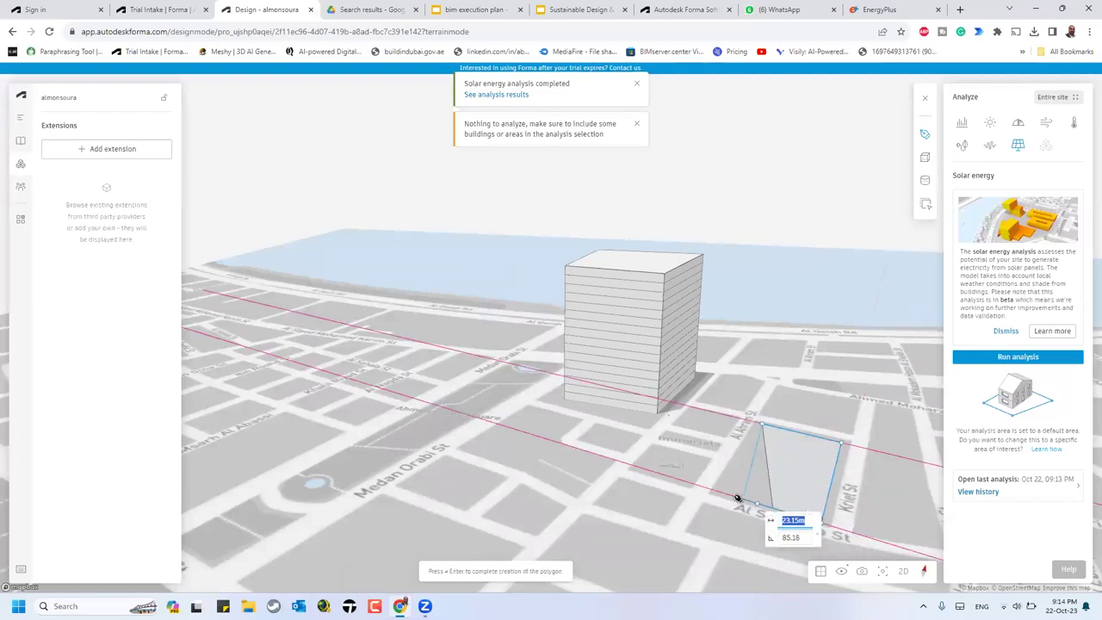
{"action": "left_click", "coordinate": [723, 491]}
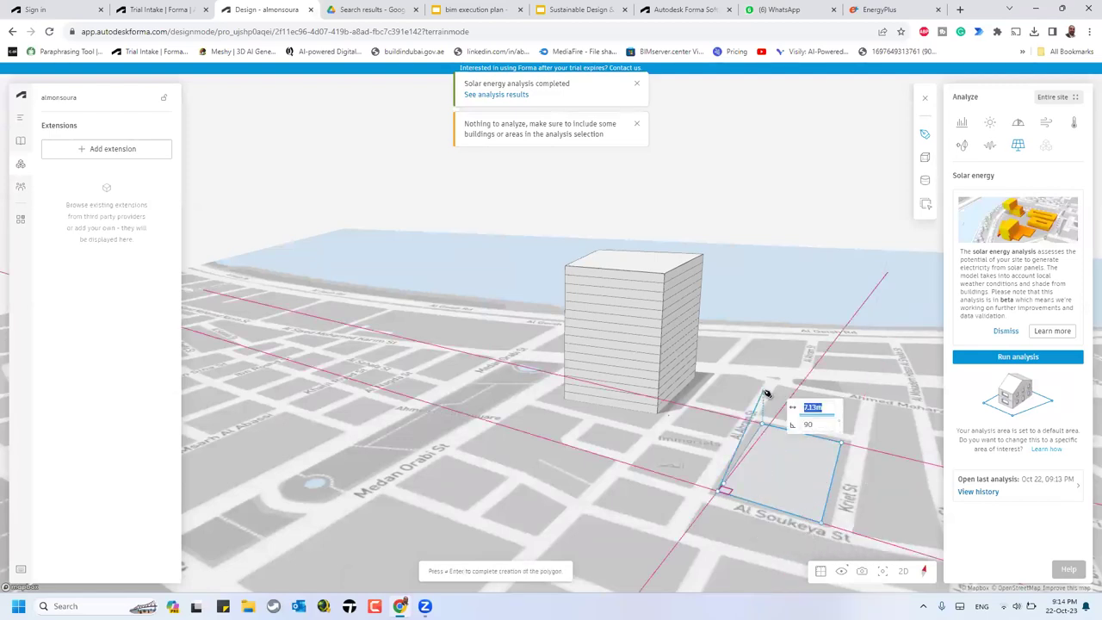
{"action": "left_click", "coordinate": [762, 431]}
{"action": "key", "text": "Return"}
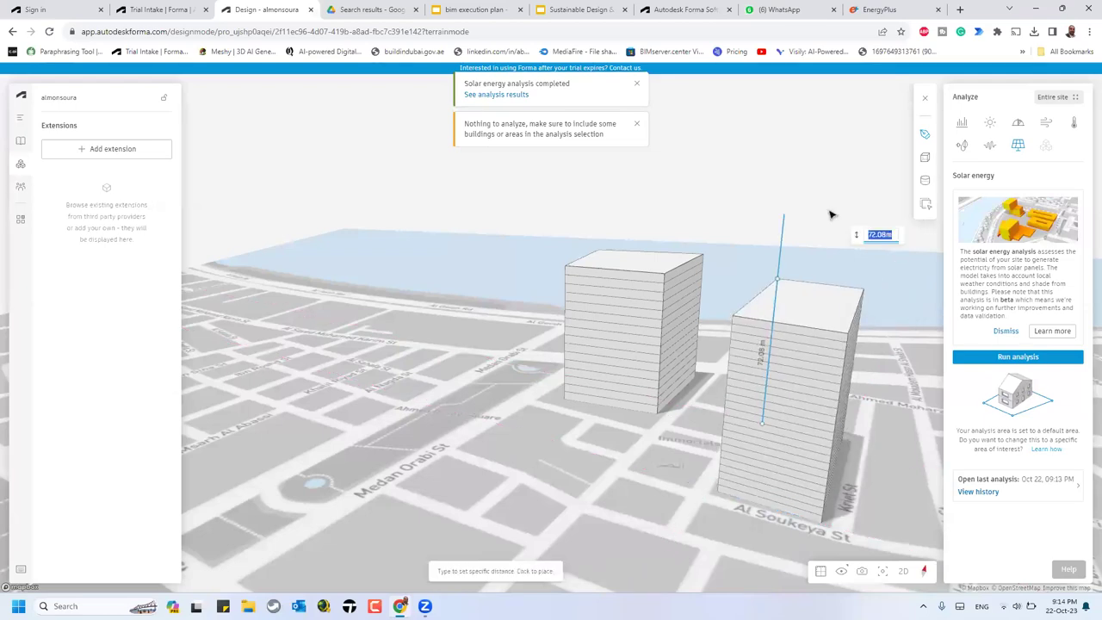
{"action": "left_click", "coordinate": [784, 274]}
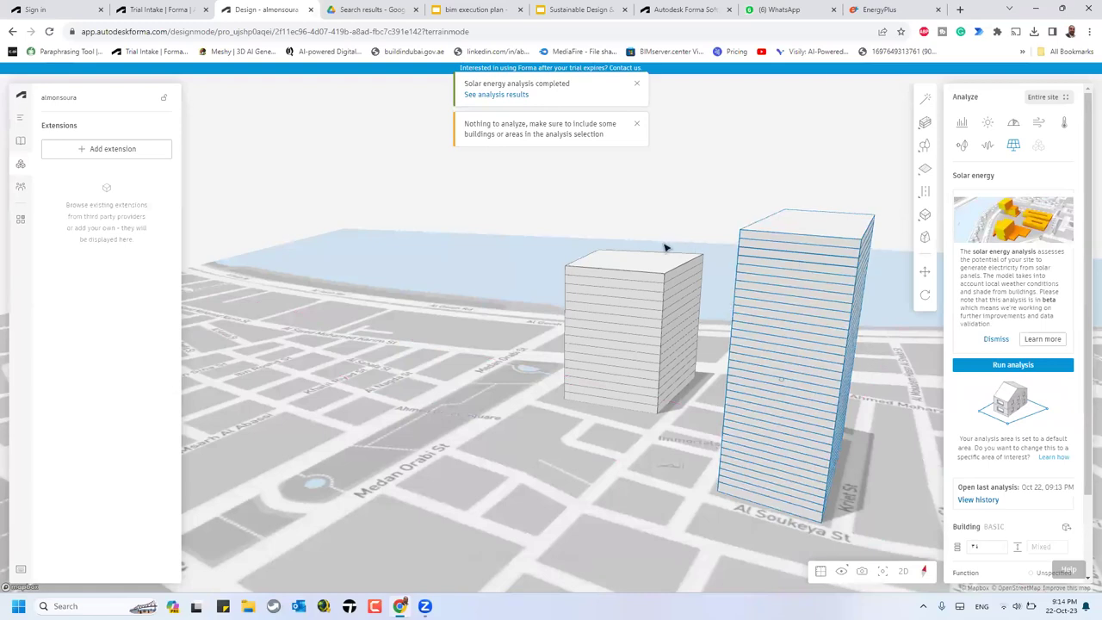
Step: Draw a tree line about 62 m long in front of the 16-storey building's inland face
{"action": "left_click", "coordinate": [925, 146]}
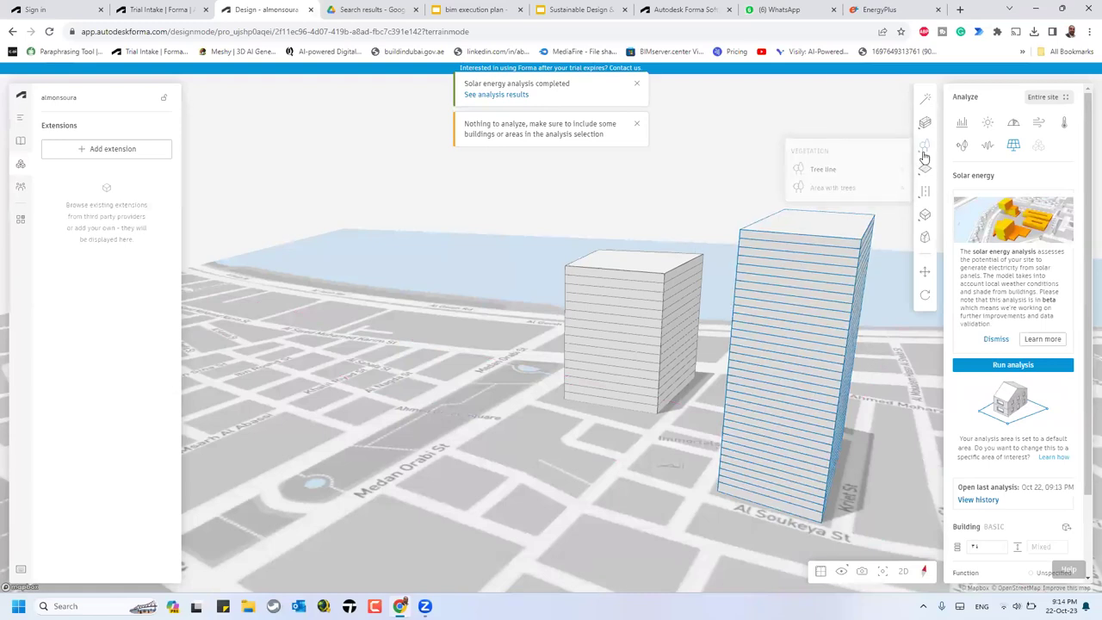
{"action": "left_click", "coordinate": [855, 175]}
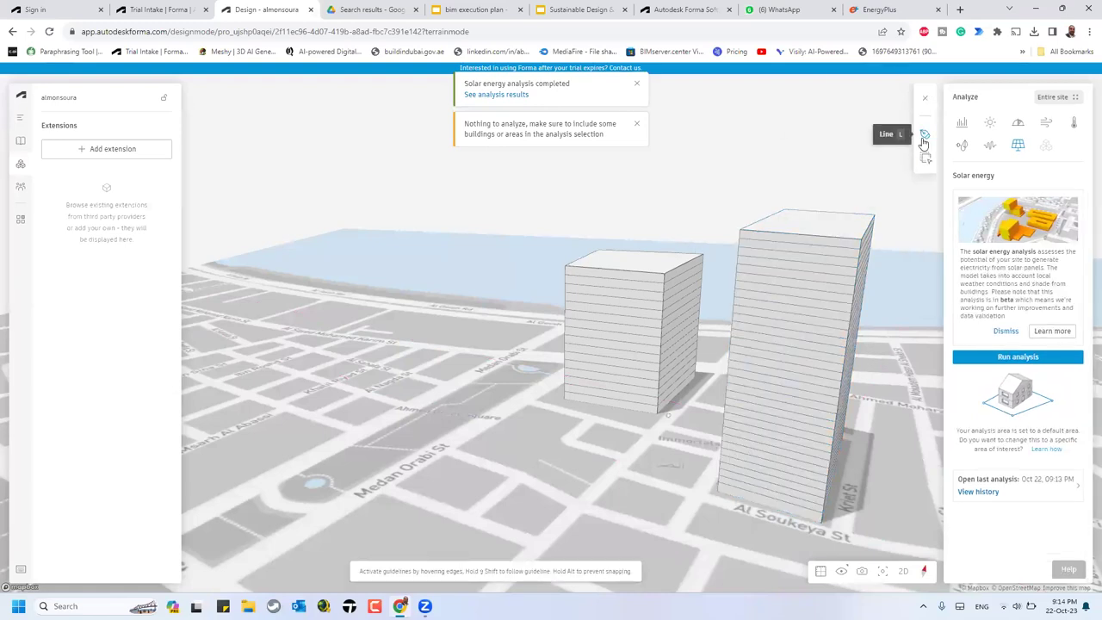
{"action": "left_click", "coordinate": [545, 397]}
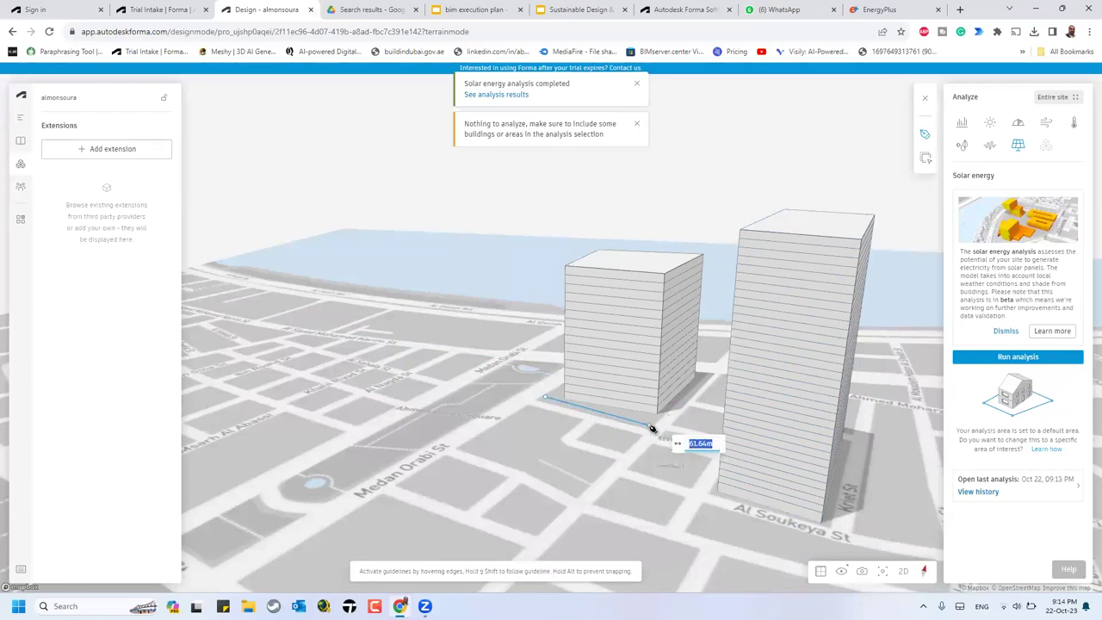
{"action": "left_click", "coordinate": [650, 427]}
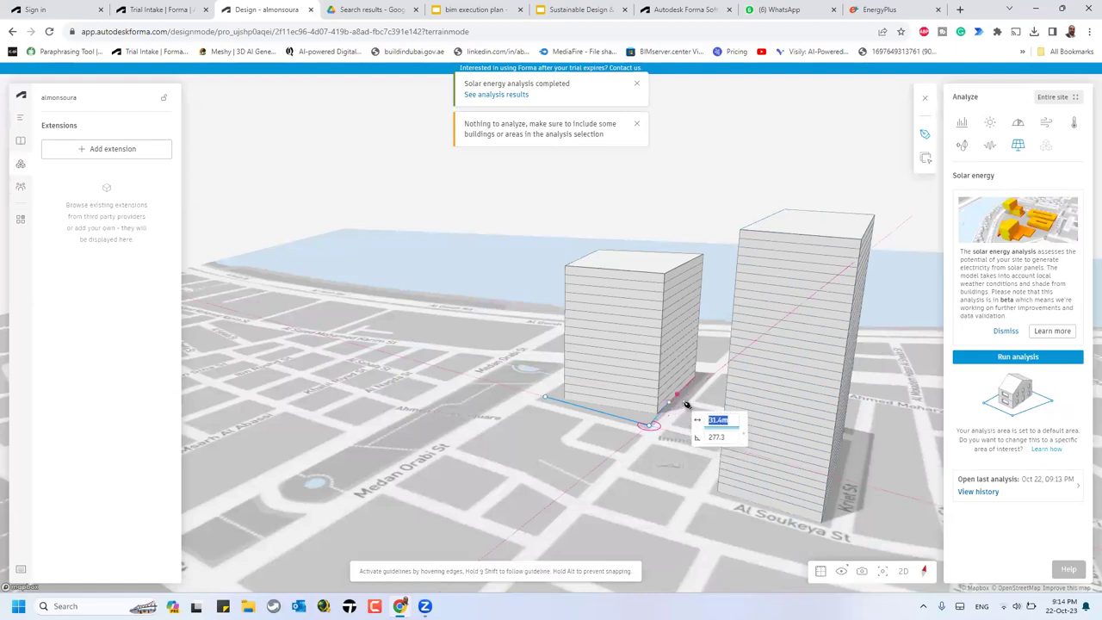
{"action": "key", "text": "Return"}
{"action": "scroll", "coordinate": [638, 439], "scroll_direction": "up", "scroll_amount": 5}
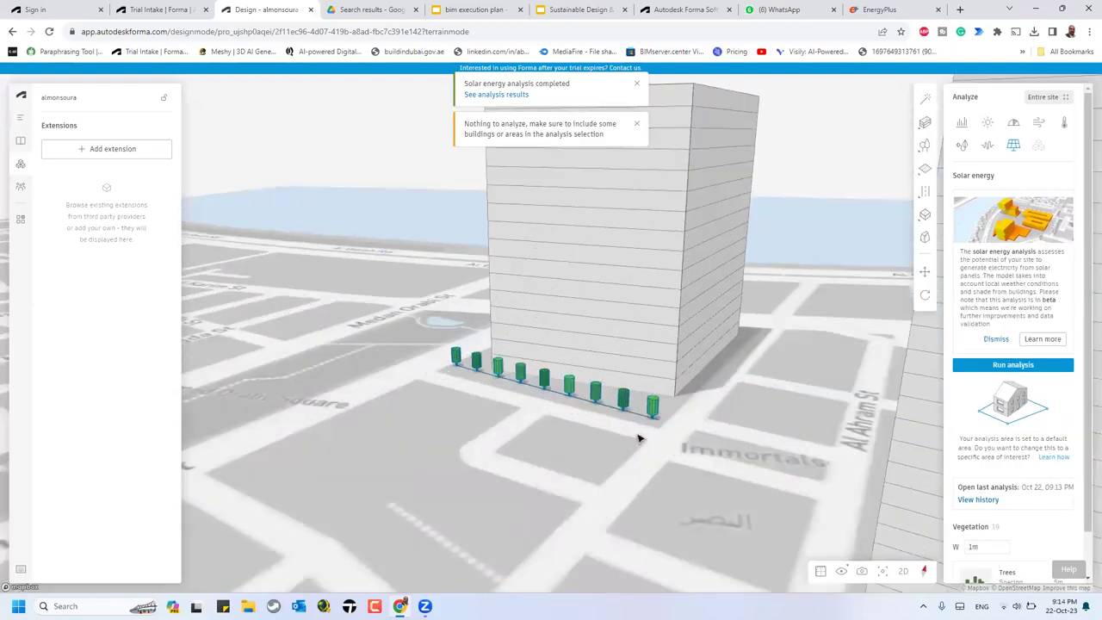
{"action": "scroll", "coordinate": [550, 397], "scroll_direction": "down", "scroll_amount": 1}
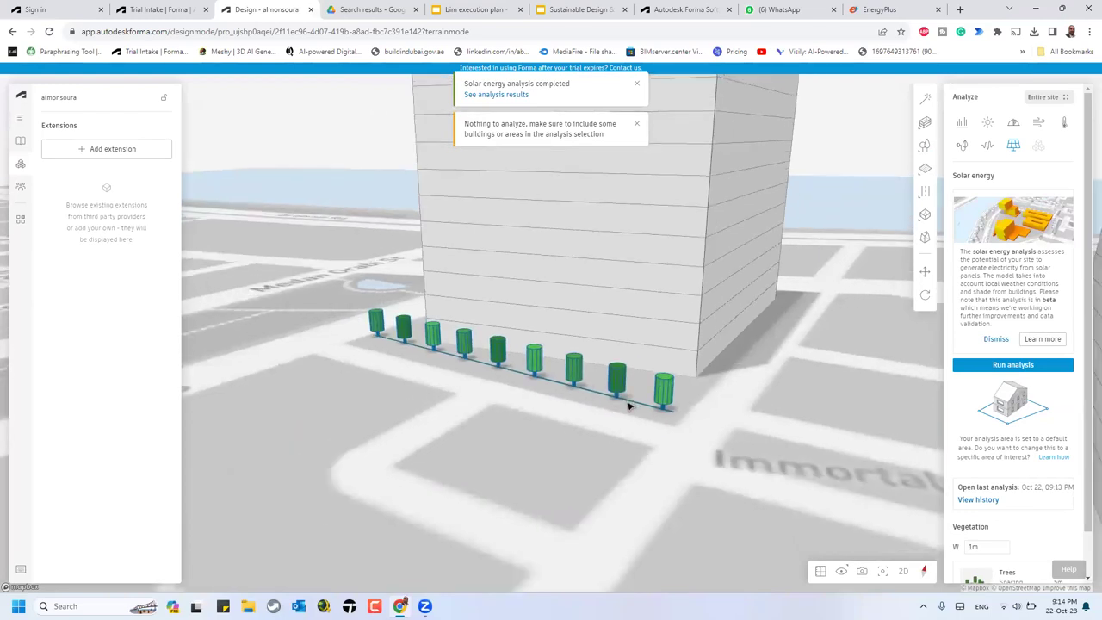
Step: Draw a road along the street between the two buildings, turning the corner at its waterfront end
{"action": "left_click", "coordinate": [928, 172]}
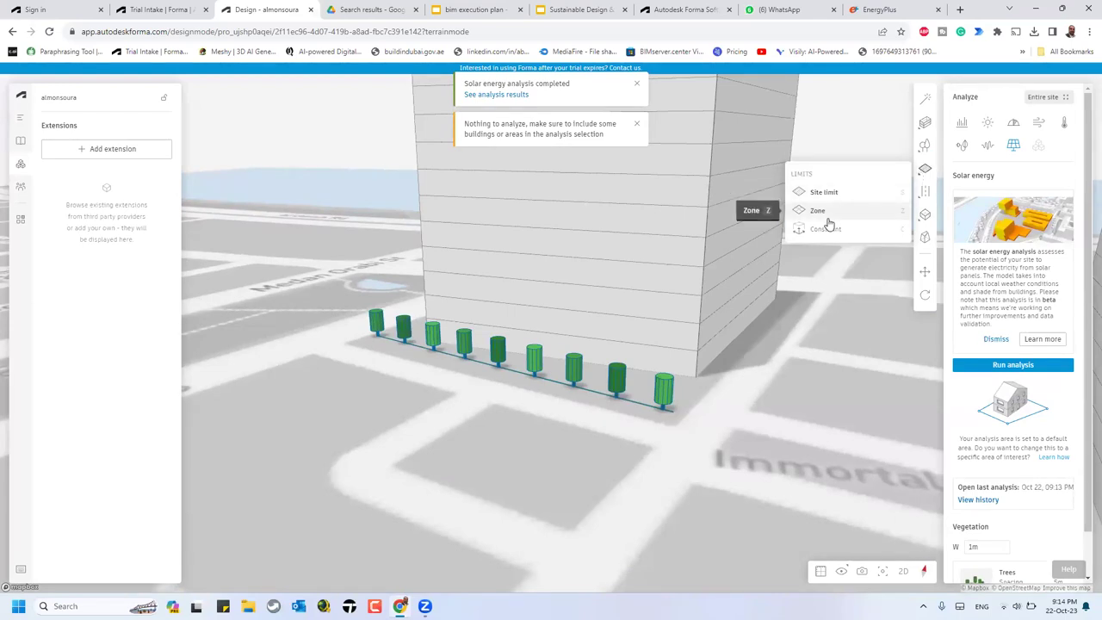
{"action": "left_click", "coordinate": [925, 193]}
{"action": "left_click", "coordinate": [818, 219]}
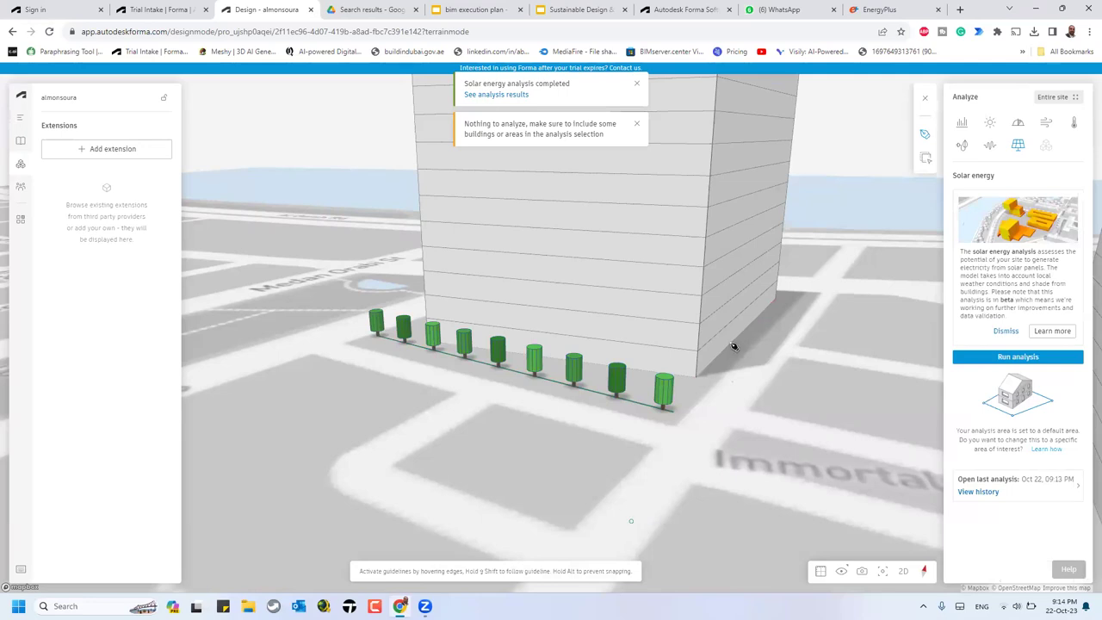
{"action": "left_click", "coordinate": [853, 249]}
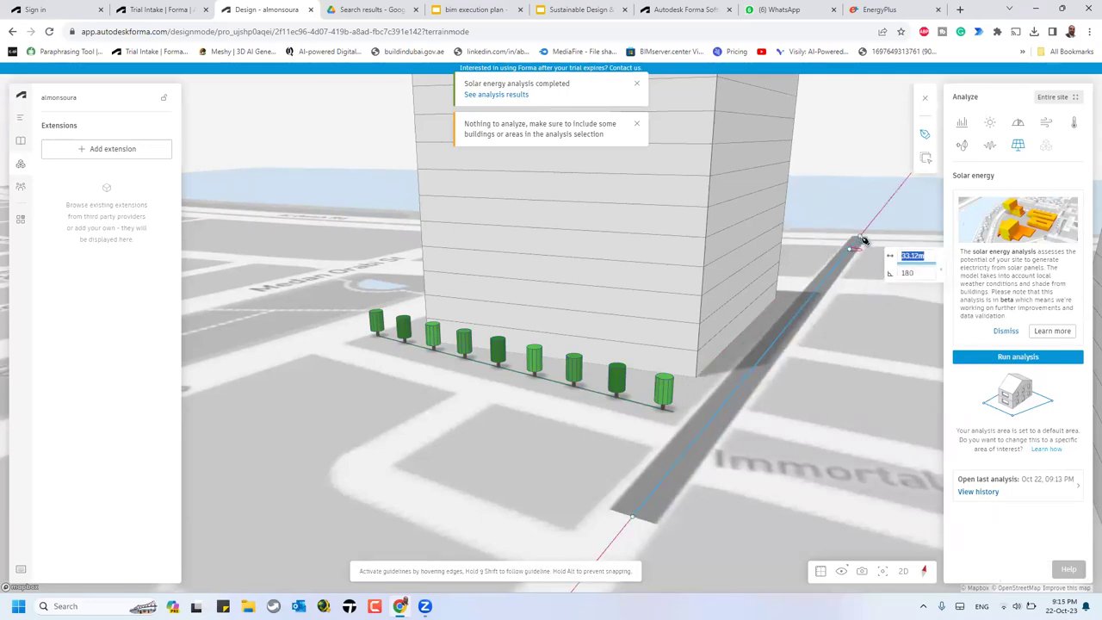
{"action": "left_click", "coordinate": [861, 239]}
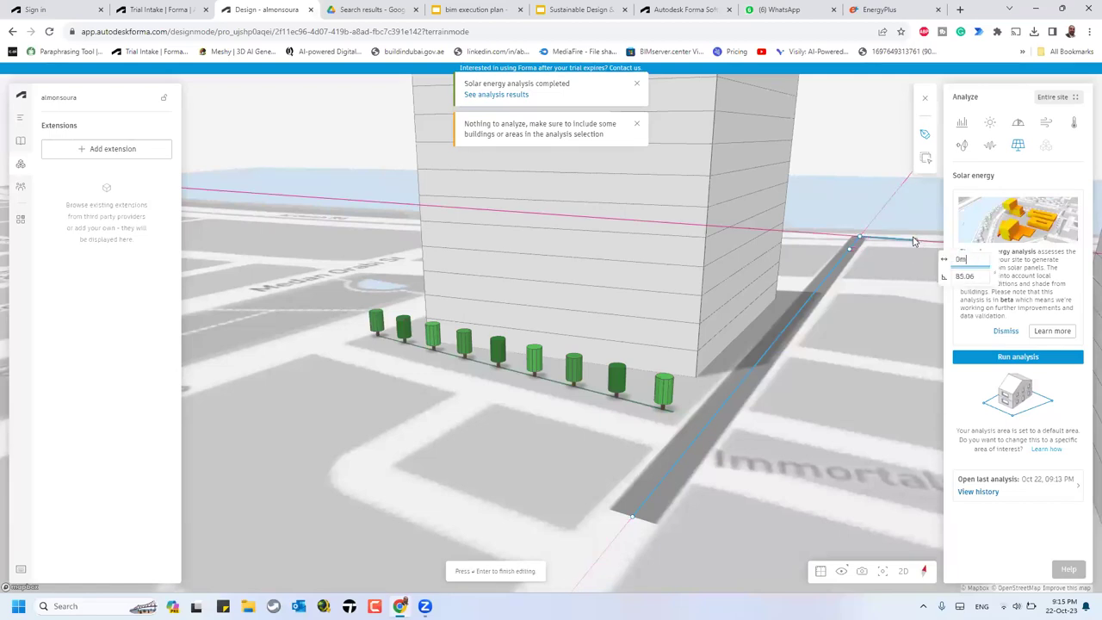
{"action": "key", "text": "Return"}
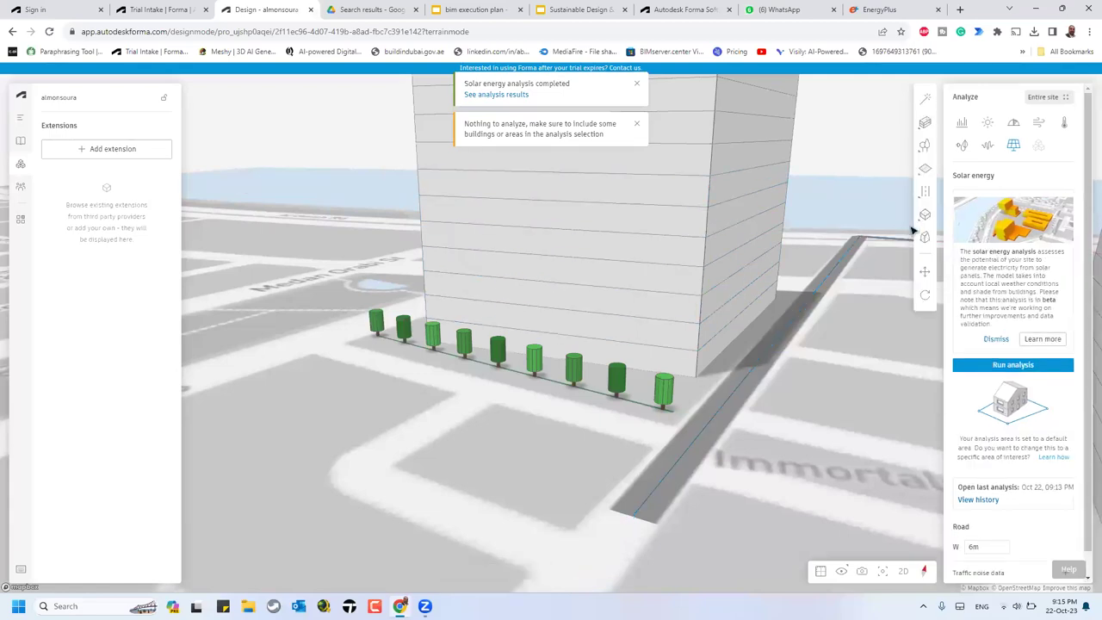
Step: Move the new road about 13 m along the street, away from the waterfront
{"action": "left_click", "coordinate": [926, 274]}
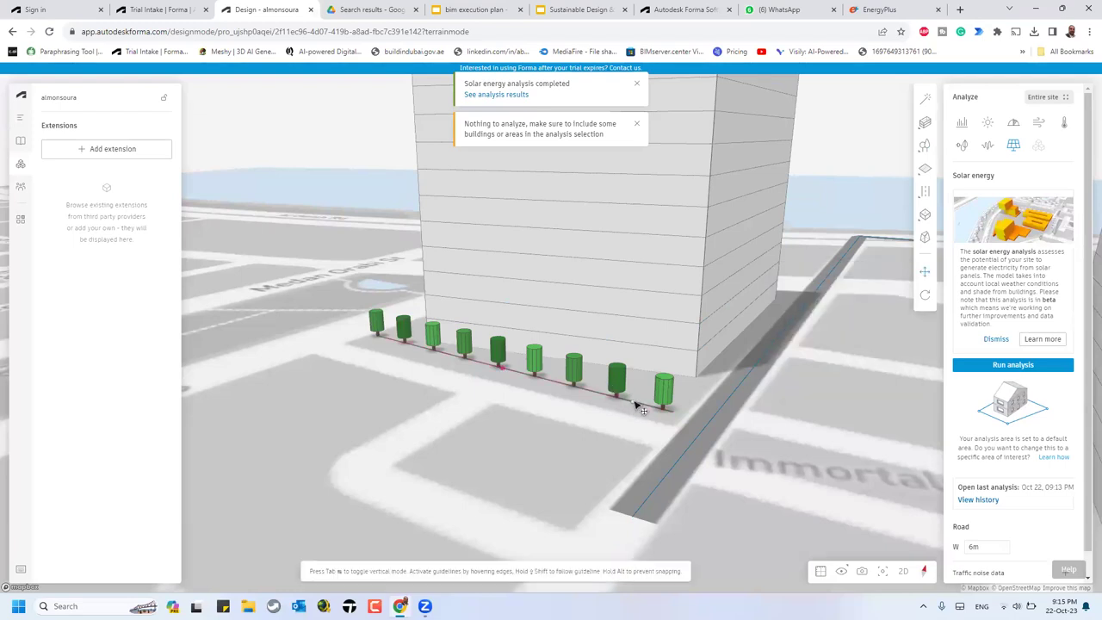
{"action": "left_click", "coordinate": [635, 402]}
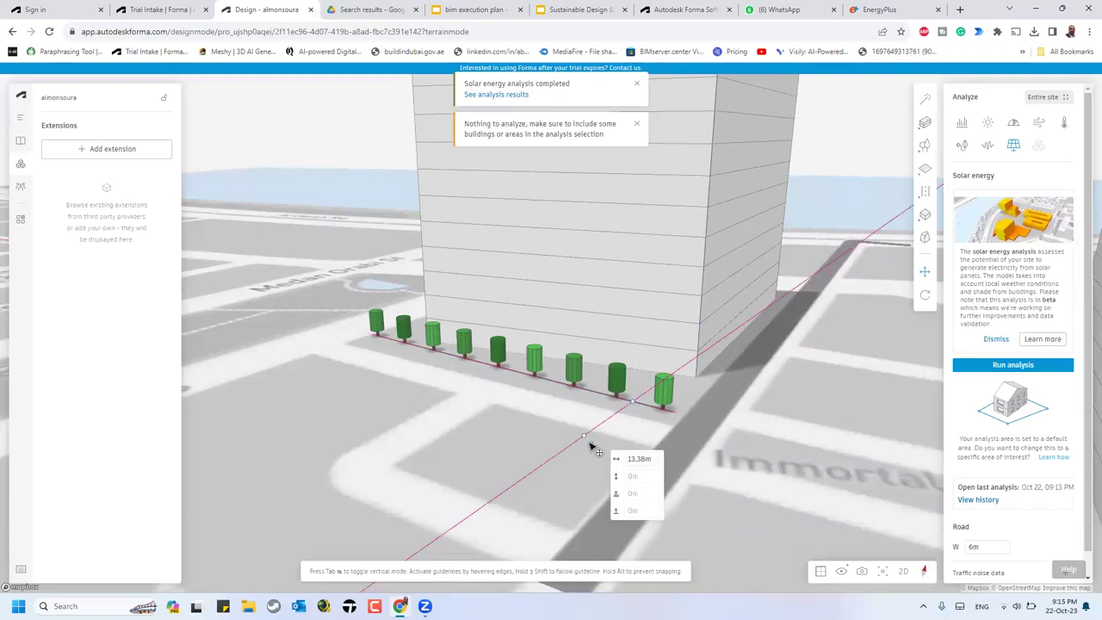
{"action": "left_click", "coordinate": [702, 345]}
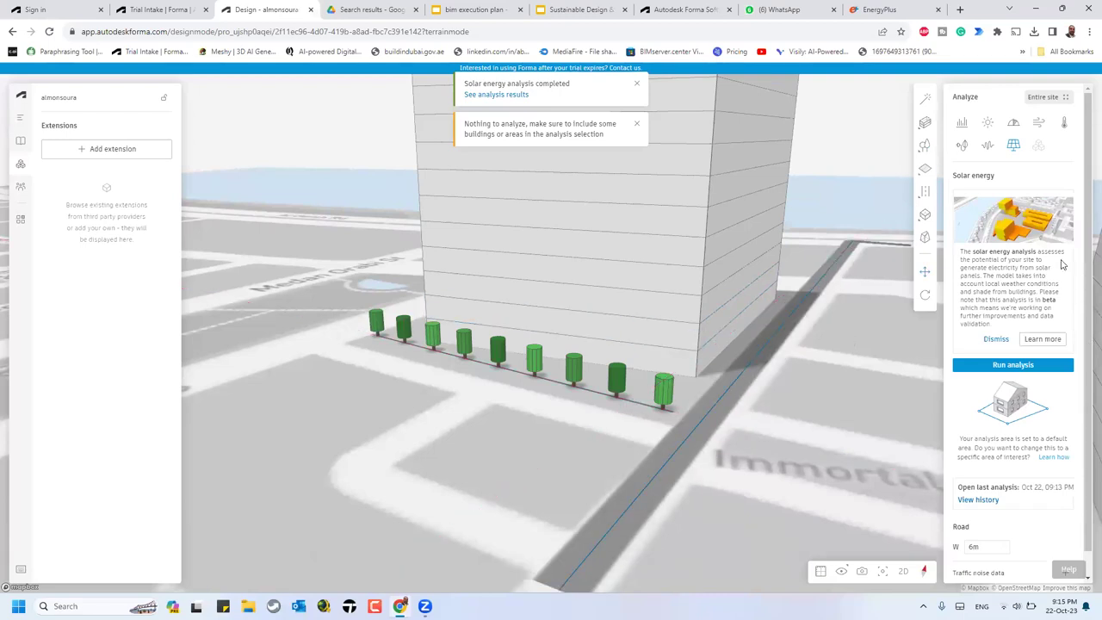
Step: Examine the area metrics of the 16-storey building's lowest floor and open that floor's outline for editing
{"action": "left_click", "coordinate": [963, 125]}
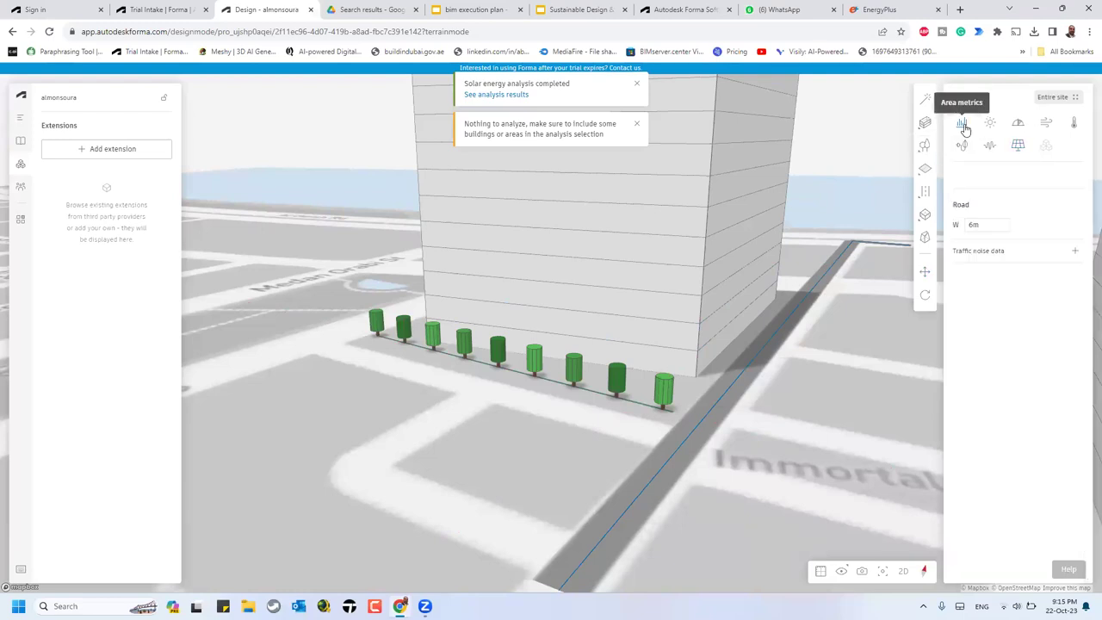
{"action": "left_click", "coordinate": [706, 345]}
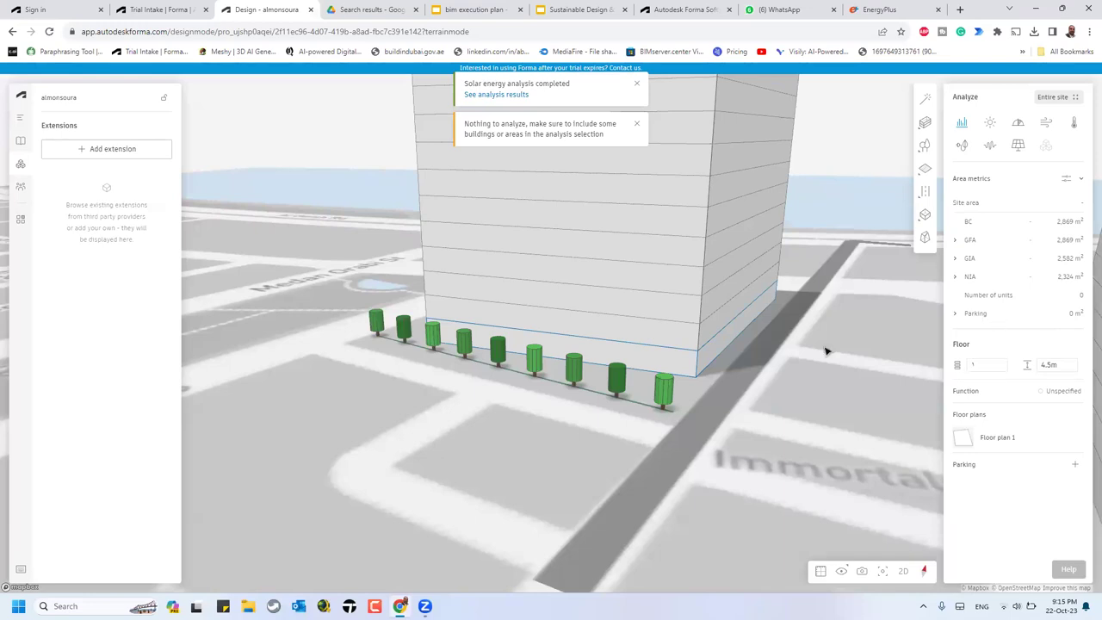
{"action": "double_click", "coordinate": [719, 349]}
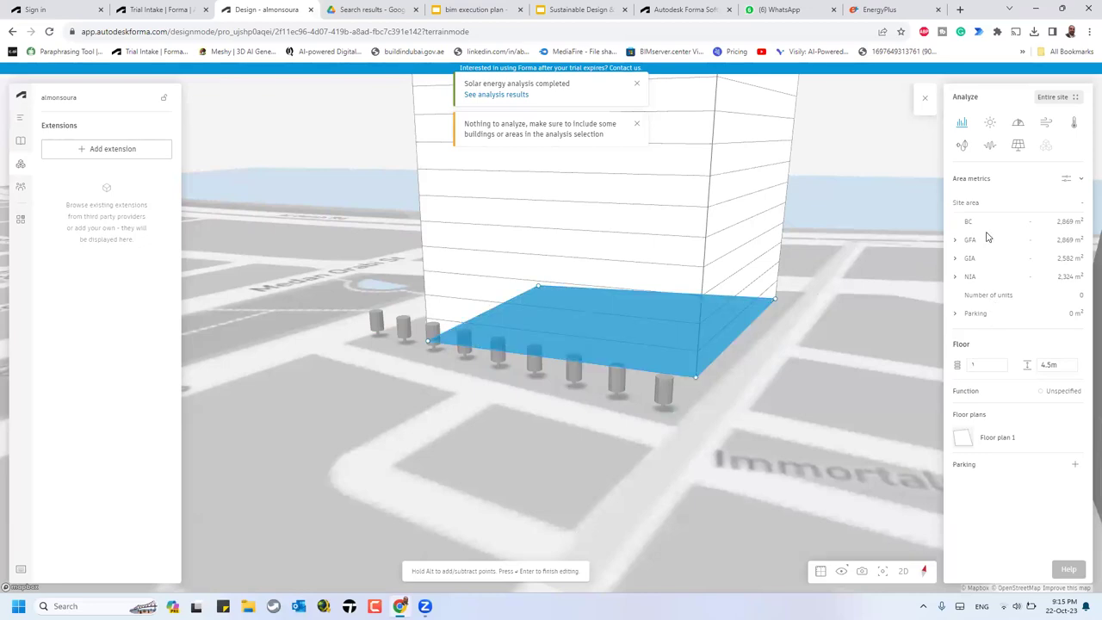
Step: Run a sun hours analysis for June 21 with the default analysis area
{"action": "left_click", "coordinate": [990, 122]}
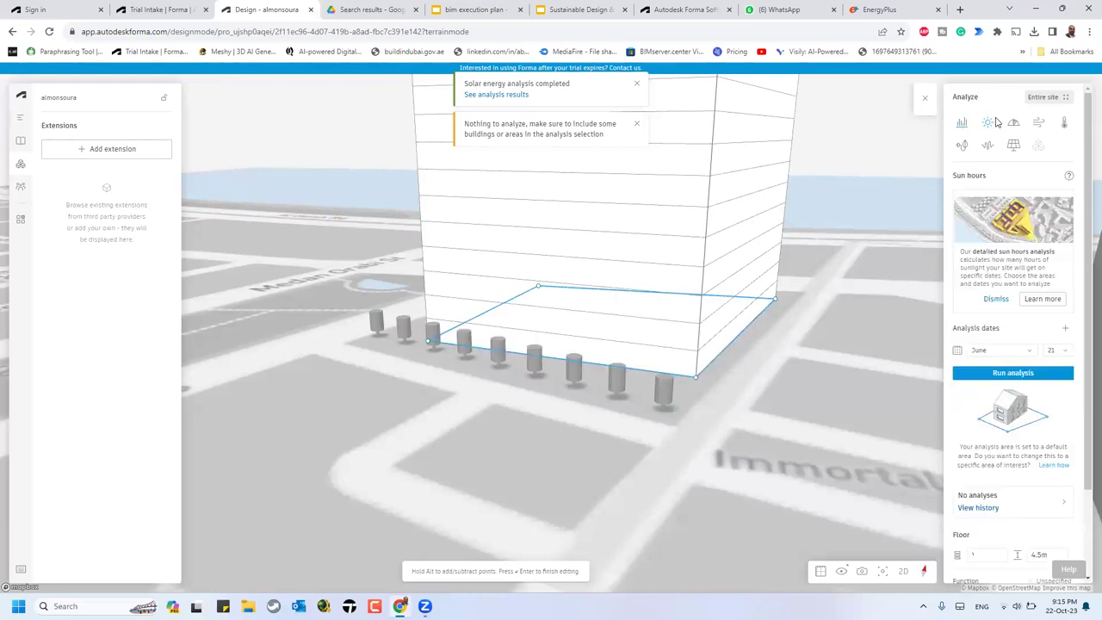
{"action": "scroll", "coordinate": [1016, 392], "scroll_direction": "down", "scroll_amount": 2}
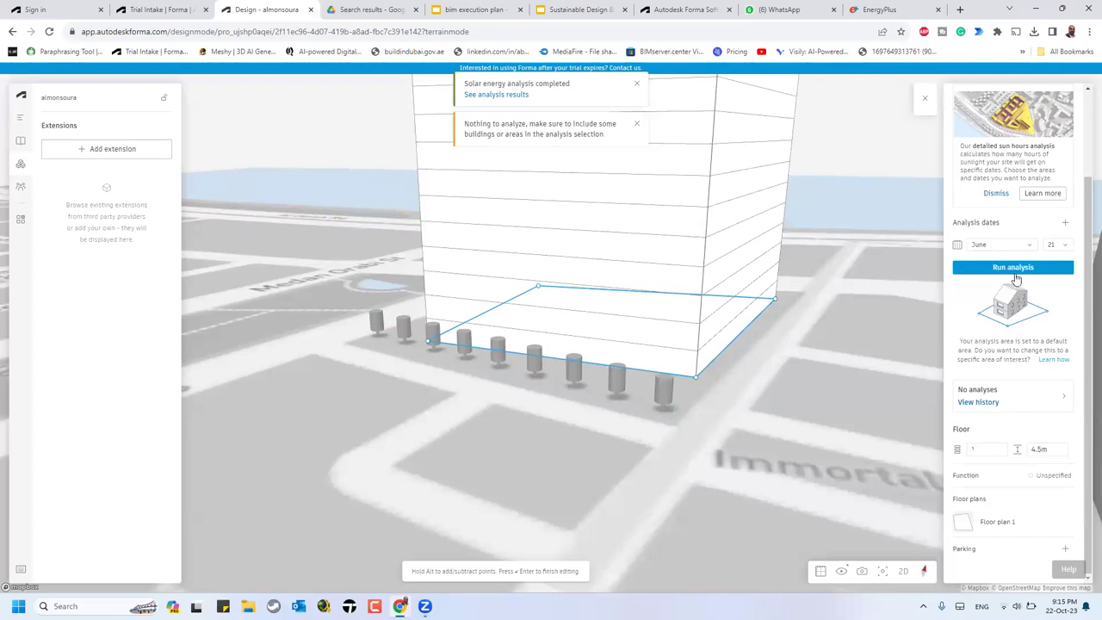
{"action": "left_click", "coordinate": [1014, 269]}
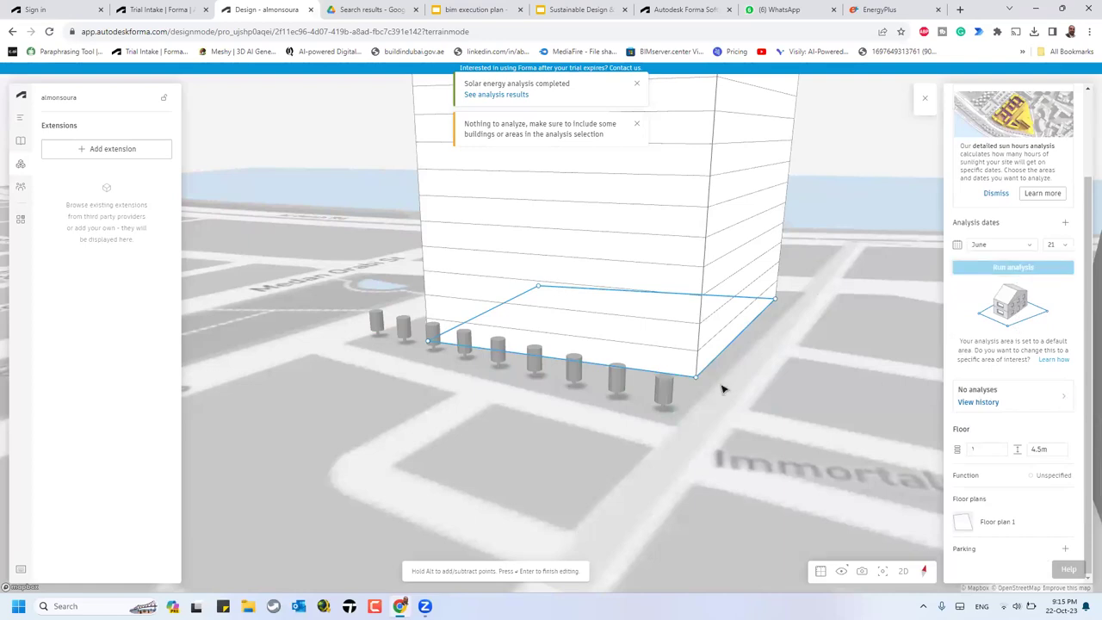
Step: Open the project's analysis comparison and load Proposal 1's Sun hours and Solar energy analyses side by side
{"action": "left_click_drag", "start_coordinate": [723, 389], "coordinate": [705, 390]}
{"action": "scroll", "coordinate": [671, 349], "scroll_direction": "down", "scroll_amount": 5}
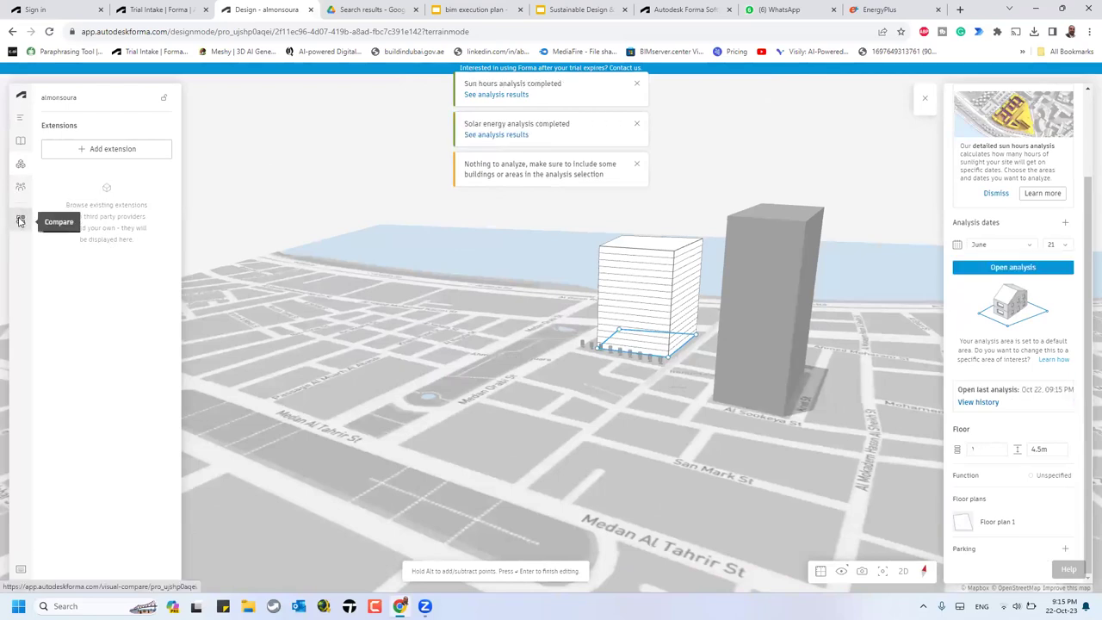
{"action": "left_click", "coordinate": [21, 222]}
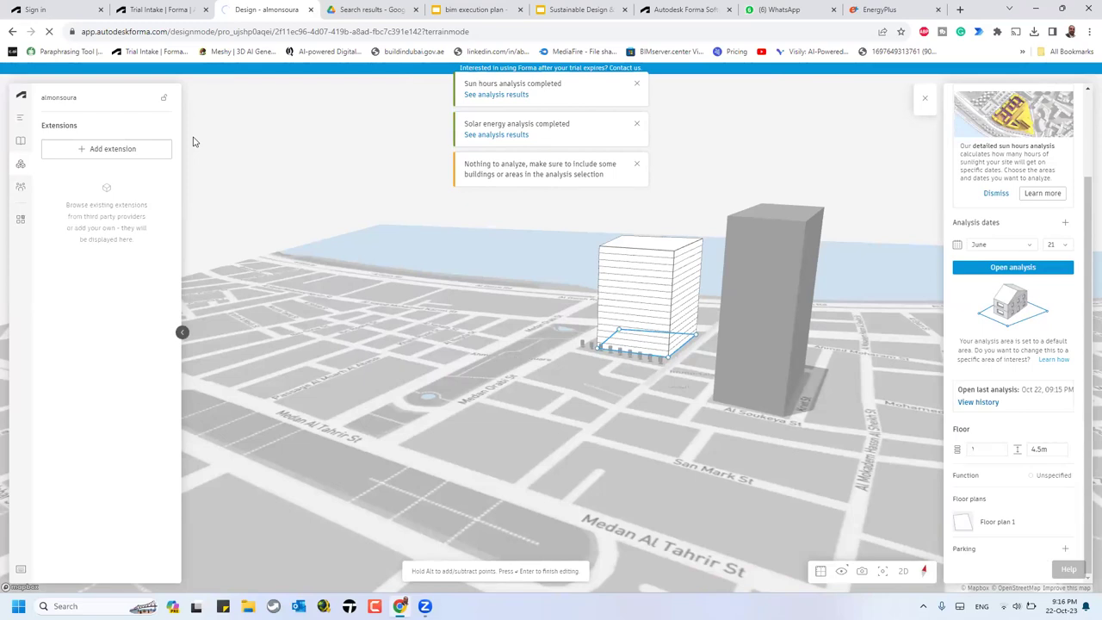
{"action": "left_click", "coordinate": [497, 95]}
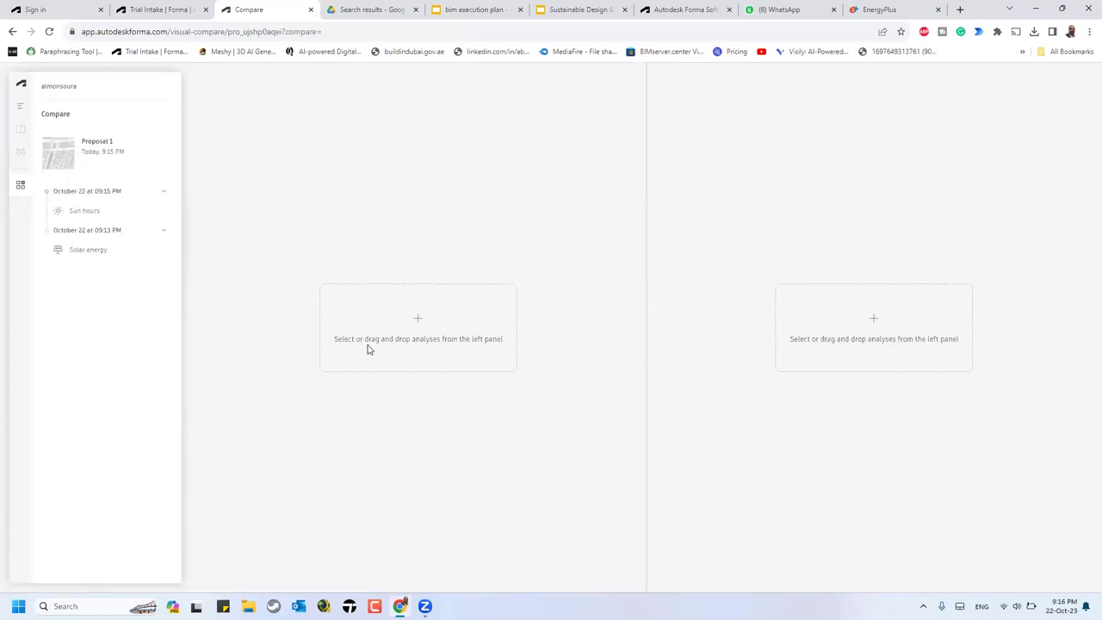
{"action": "left_click", "coordinate": [74, 154]}
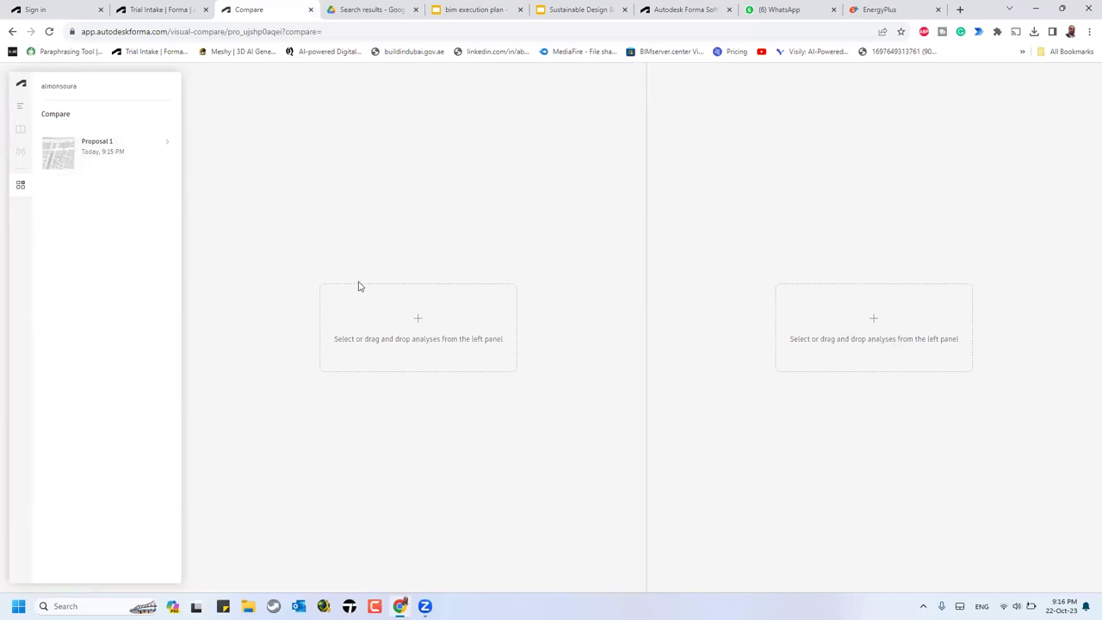
{"action": "left_click", "coordinate": [95, 167]}
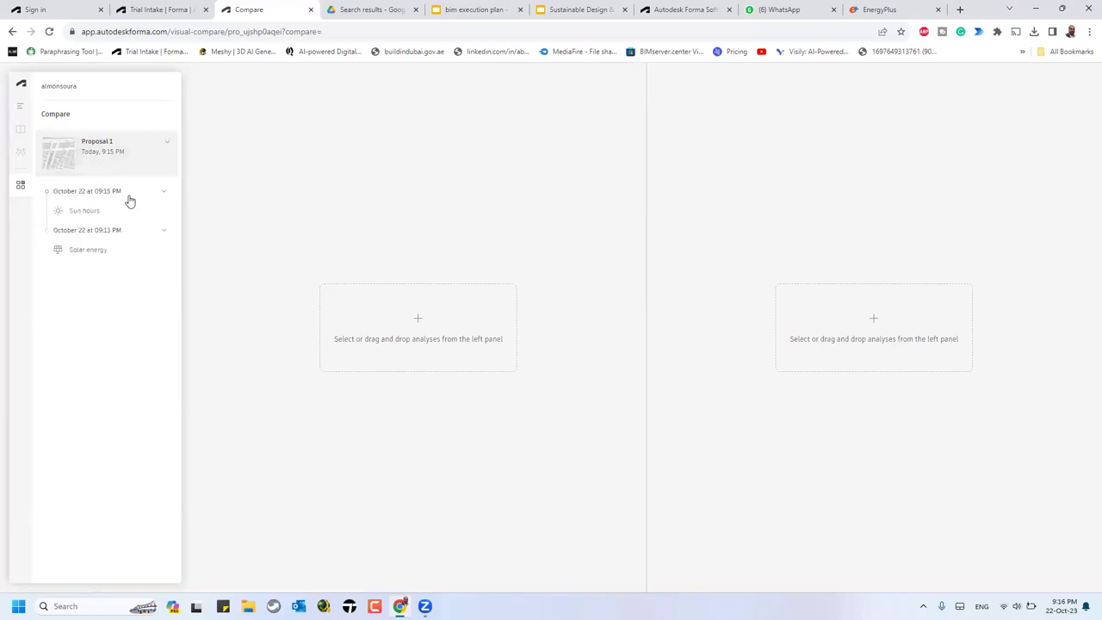
{"action": "left_click", "coordinate": [111, 207]}
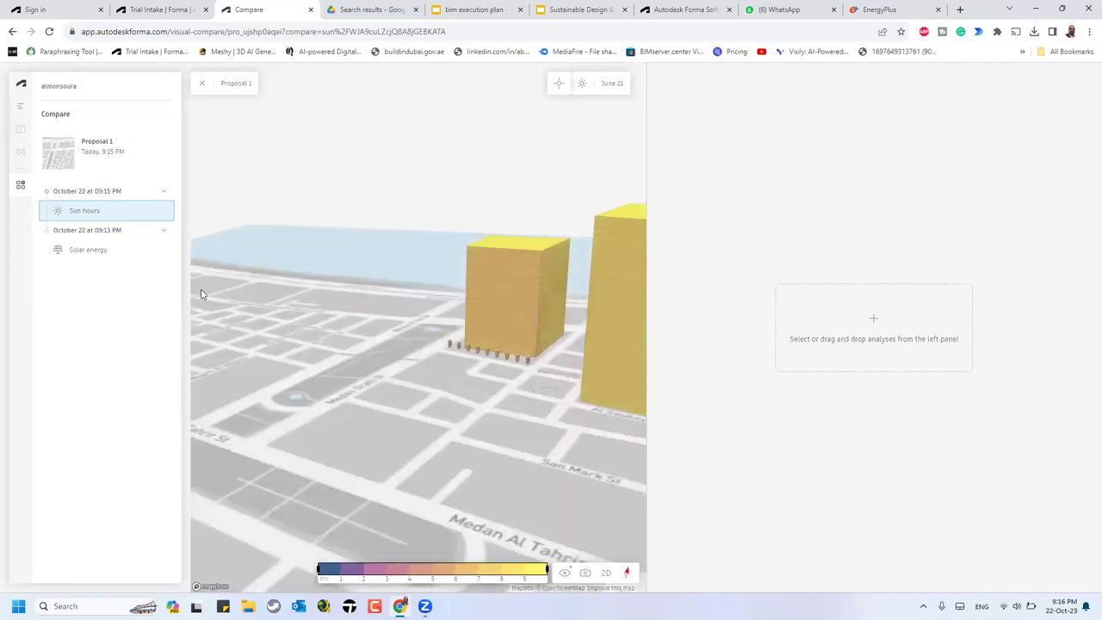
{"action": "left_click", "coordinate": [101, 252]}
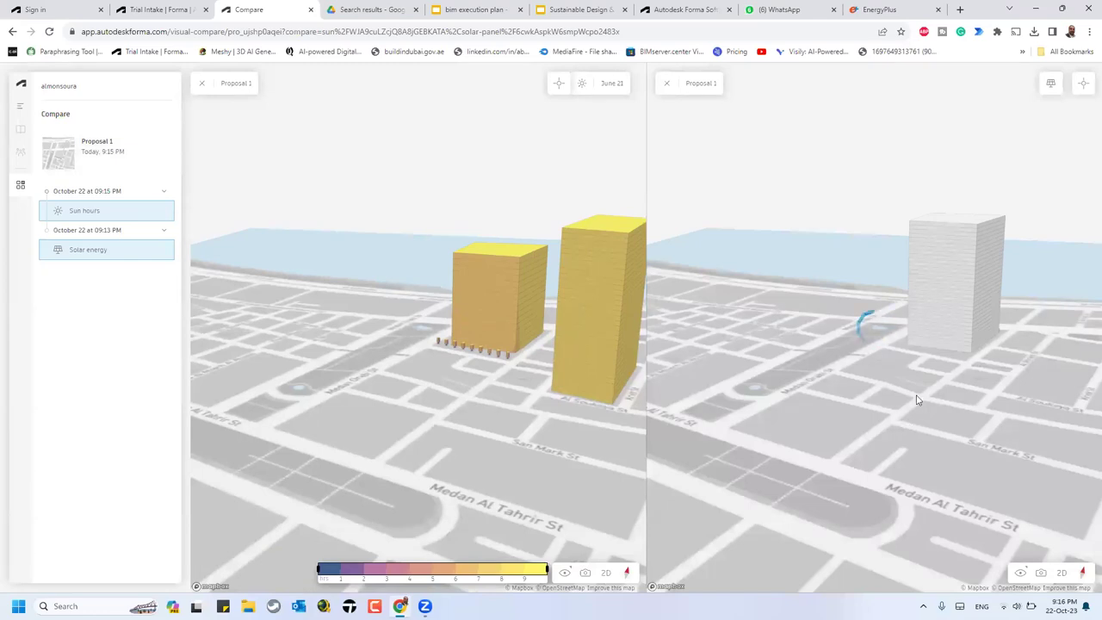
Step: Examine the sun hours and solar energy results on the buildings from above and at an angle, and return to the design view
{"action": "scroll", "coordinate": [779, 396], "scroll_direction": "down", "scroll_amount": 5}
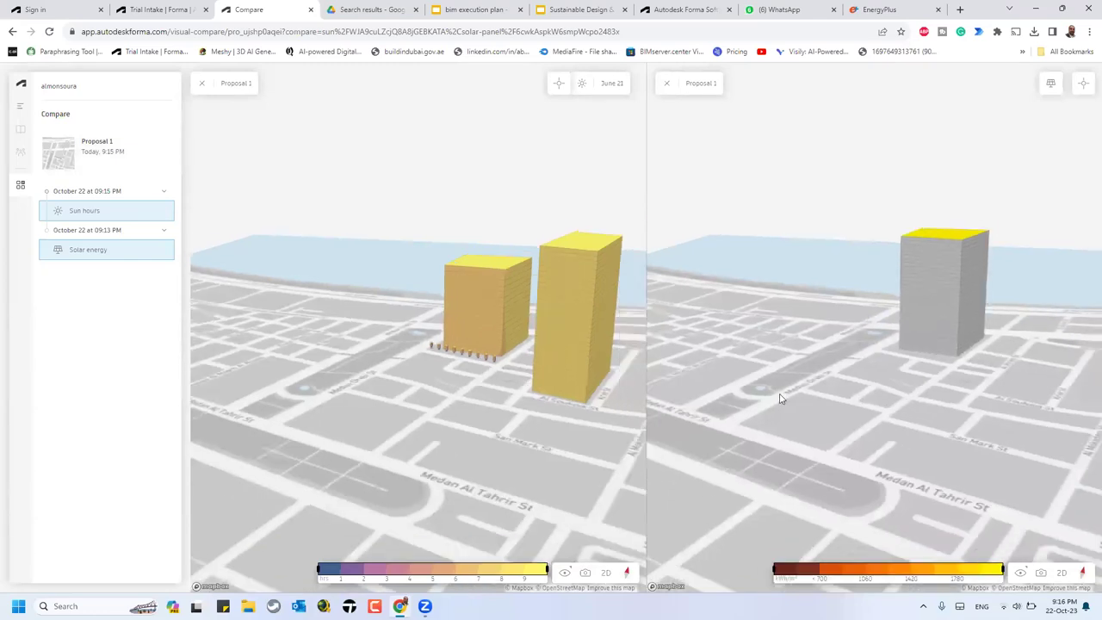
{"action": "scroll", "coordinate": [722, 381], "scroll_direction": "down", "scroll_amount": 3}
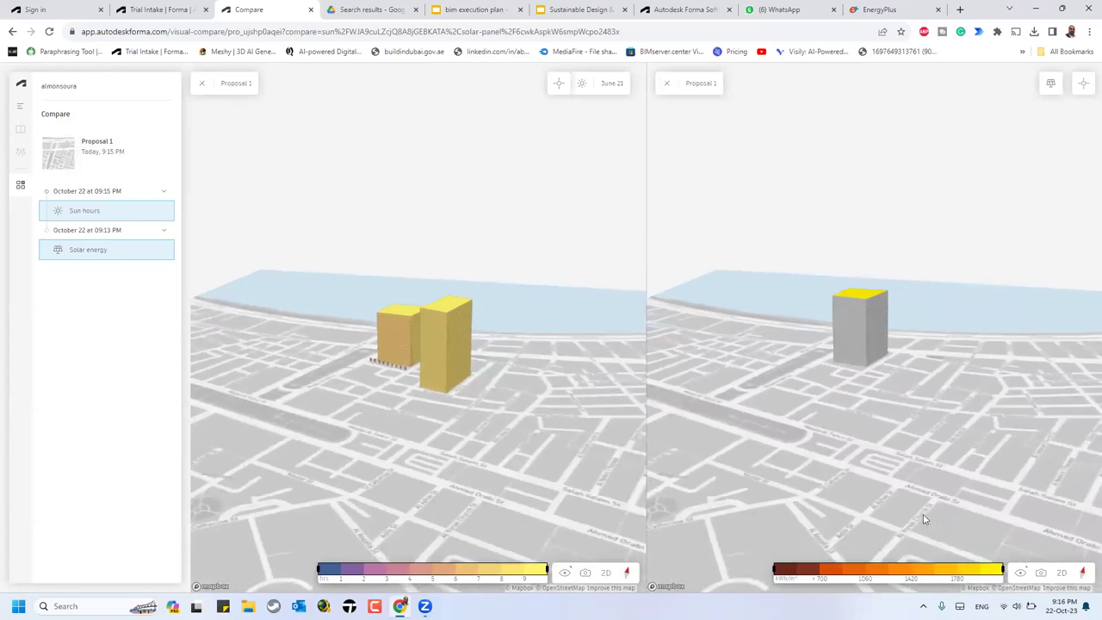
{"action": "scroll", "coordinate": [969, 494], "scroll_direction": "up", "scroll_amount": 5}
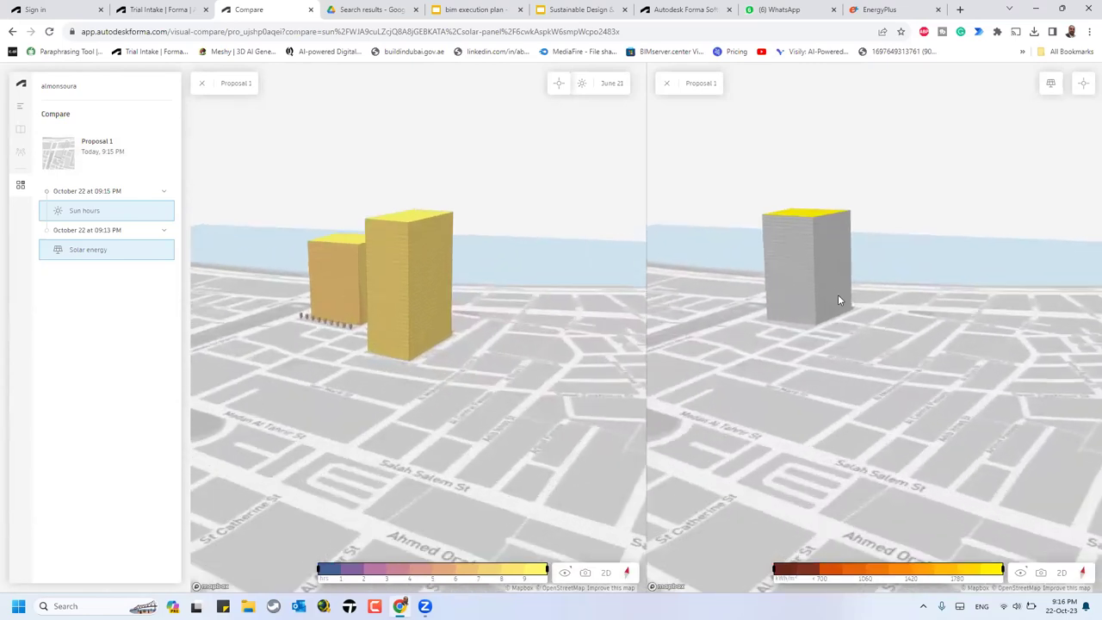
{"action": "right_click_drag", "start_coordinate": [871, 400], "coordinate": [792, 364]}
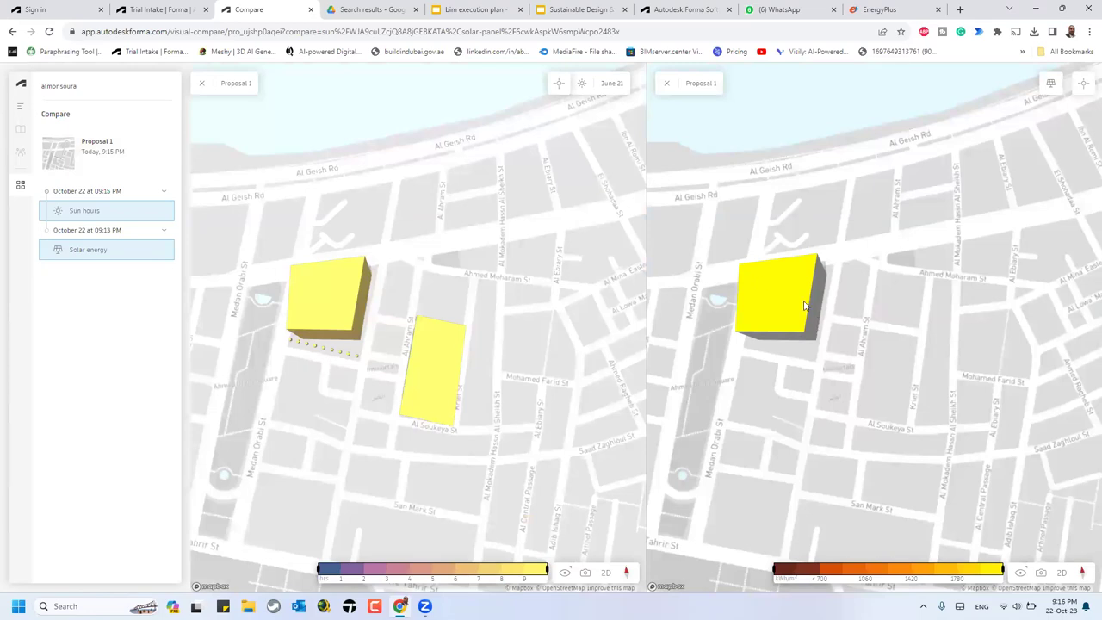
{"action": "right_click_drag", "start_coordinate": [805, 306], "coordinate": [756, 266]}
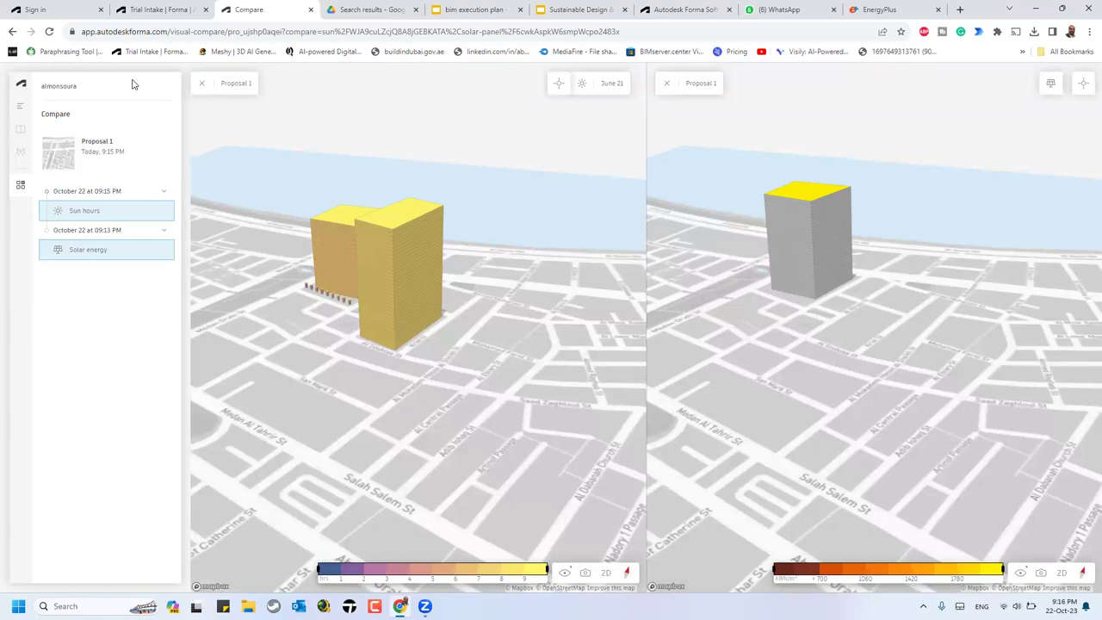
{"action": "left_click", "coordinate": [19, 110]}
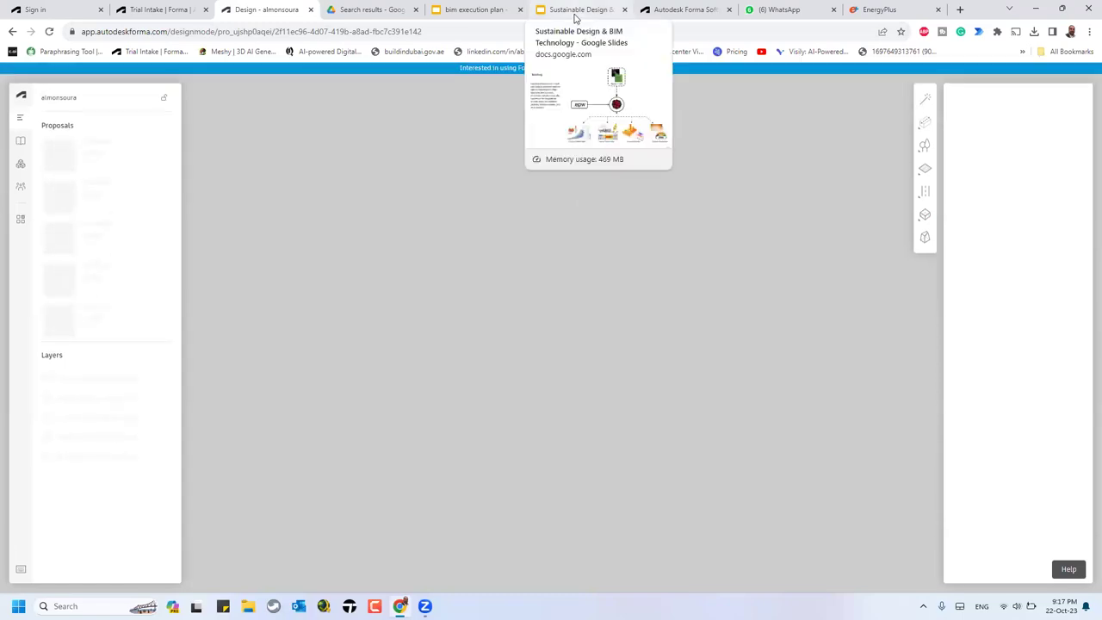
Step: Switch to the Sustainable Design & BIM Technology presentation in Google Slides, show it full screen and advance to the DesignBuilder software slide
{"action": "left_click", "coordinate": [575, 14]}
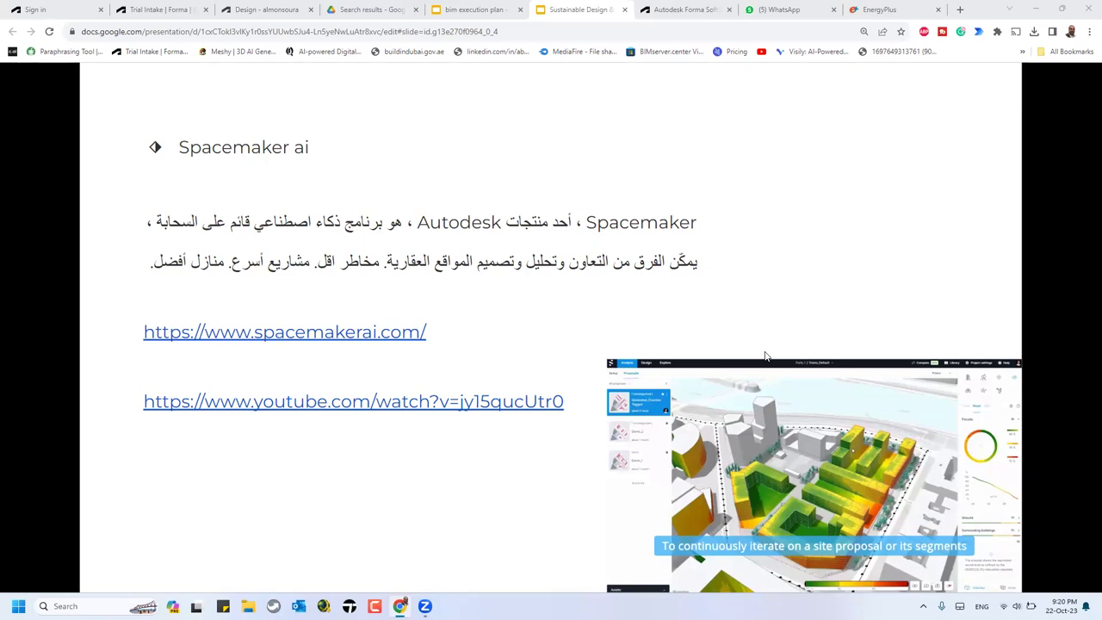
{"action": "key", "text": "F11"}
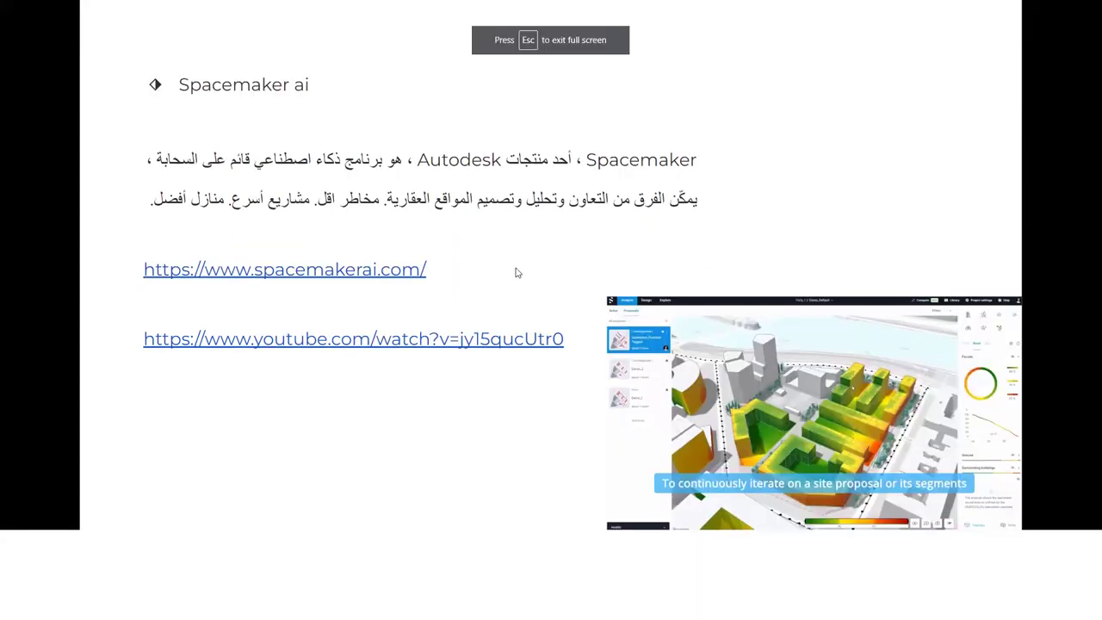
{"action": "key", "text": "Right"}
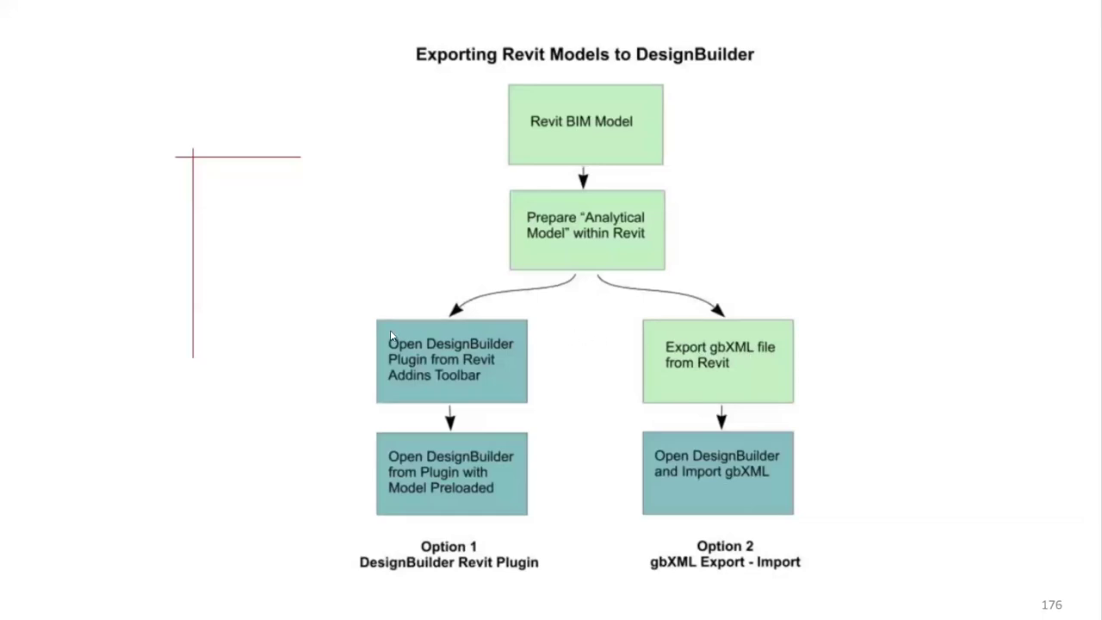
{"action": "key", "text": "Right"}
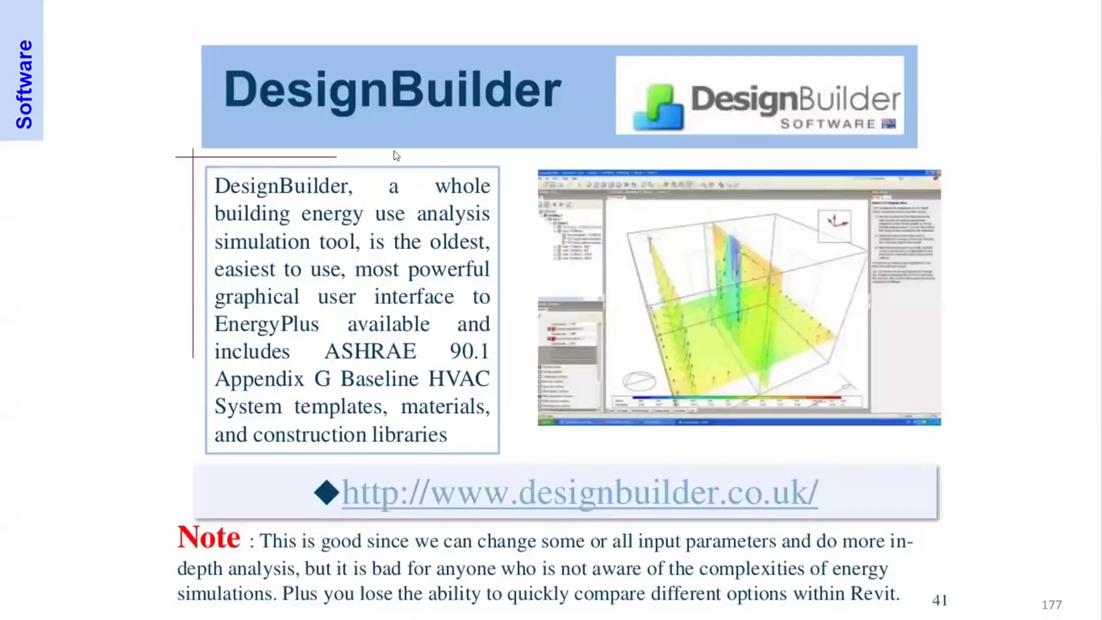